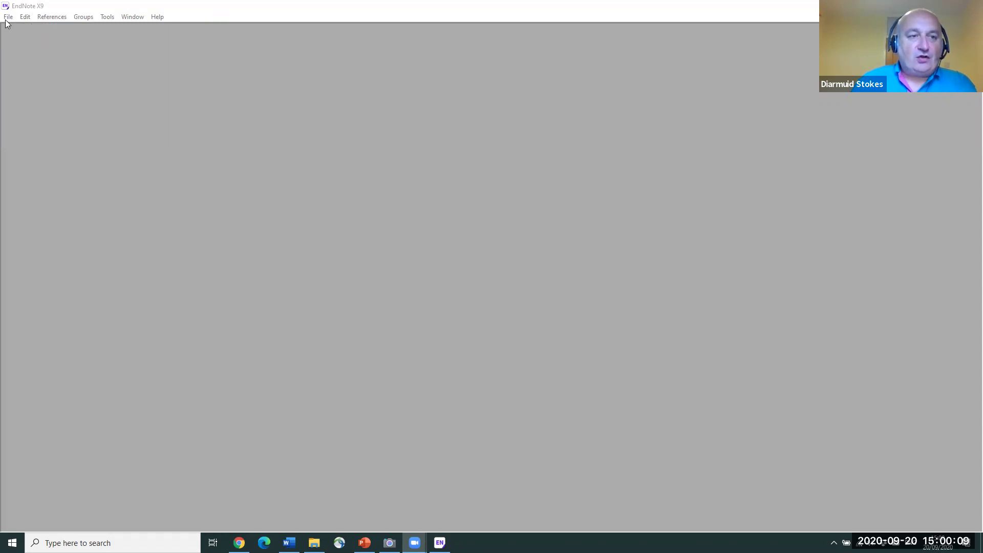
- Create a new library on the Desktop, naming it Diarmuid.enl in place of 'My EndNote Library'
left_click(7, 17)
left_click(22, 30)
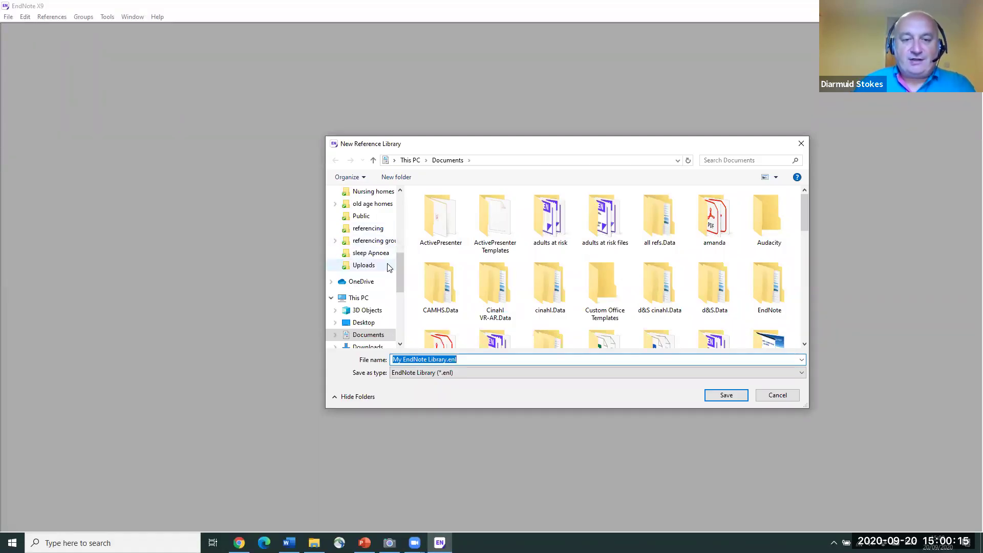
left_click_drag(397, 267, 400, 210)
left_click(364, 212)
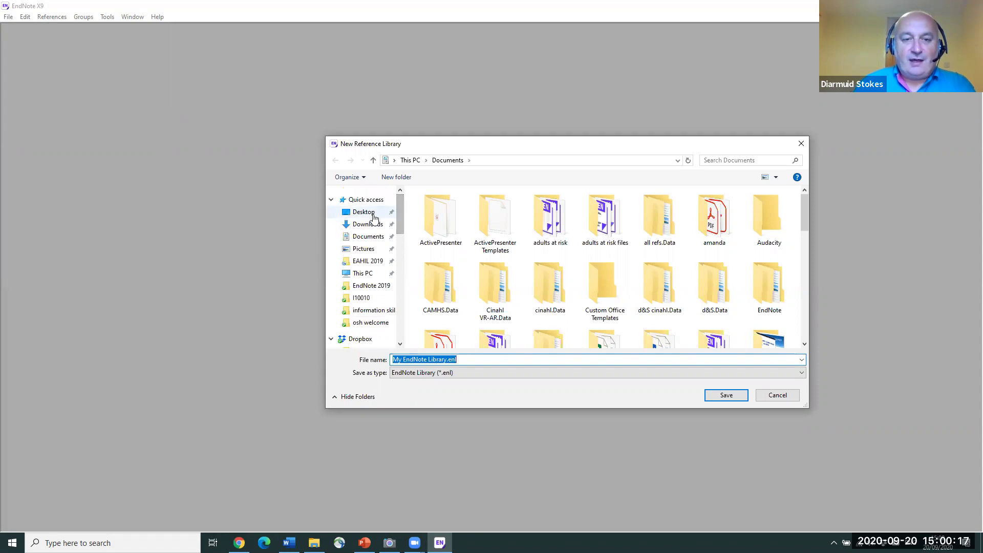
triple_click(446, 360)
left_click(447, 359)
left_click_drag(447, 360, 384, 359)
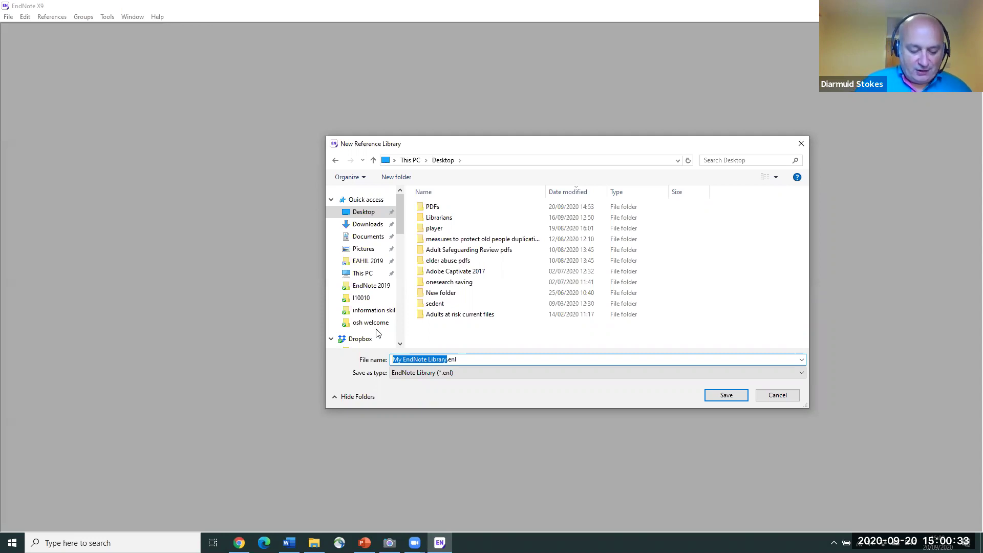
type("Diarmuid")
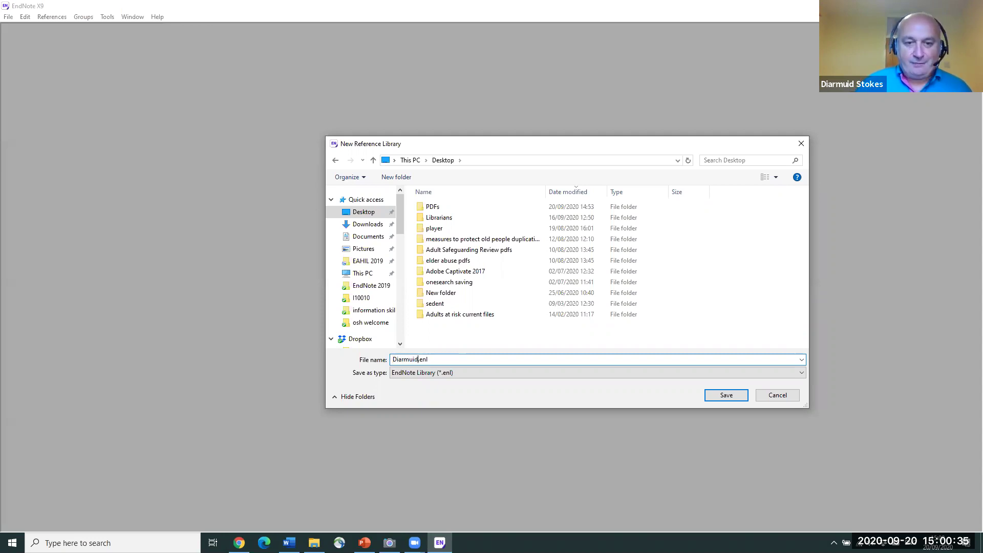
left_click(723, 399)
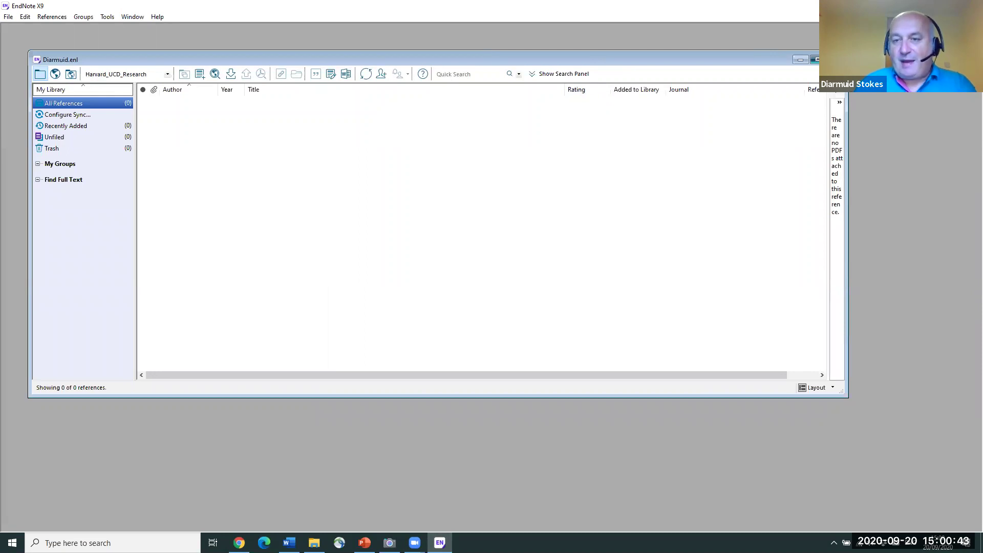
- Maximise the library window, then minimise EndNote so the Desktop shows
left_click(814, 60)
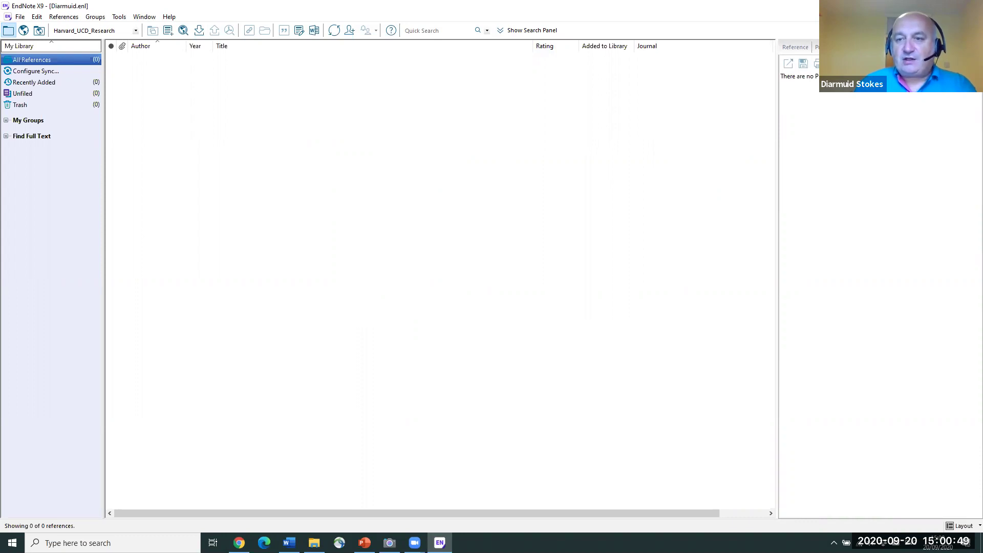
left_click(925, 6)
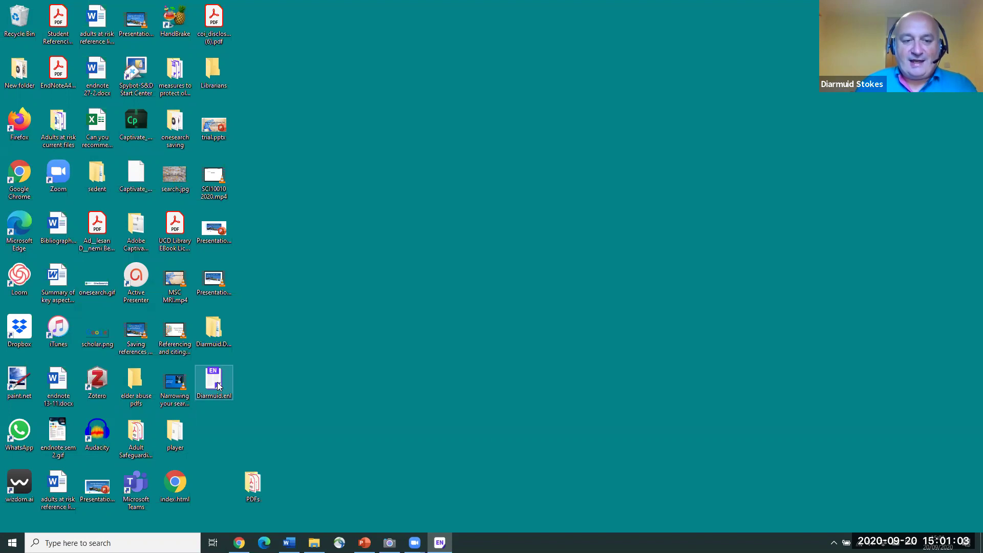
- Select the Diarmuid.Data folder beside the library file, then restore EndNote from the taskbar
left_click(223, 326)
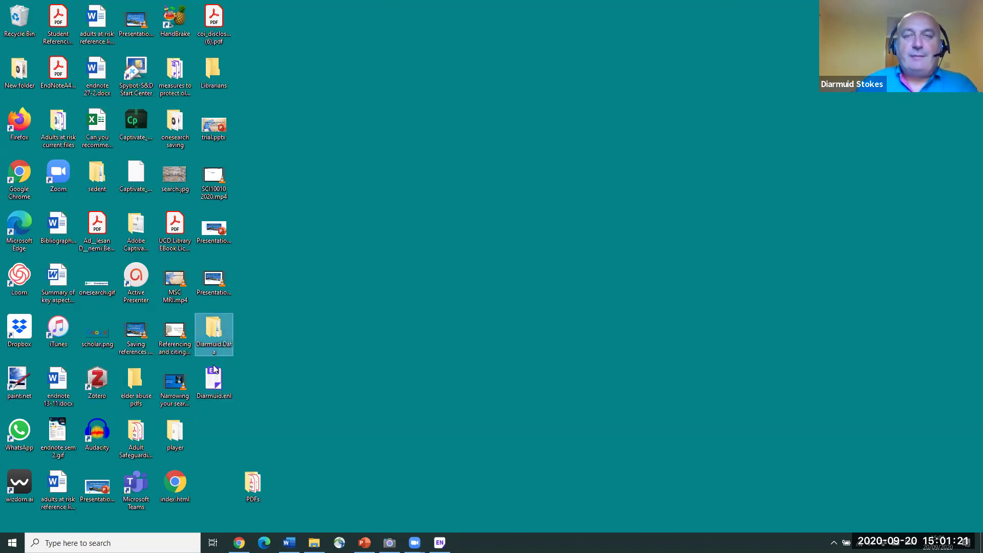
left_click(224, 342)
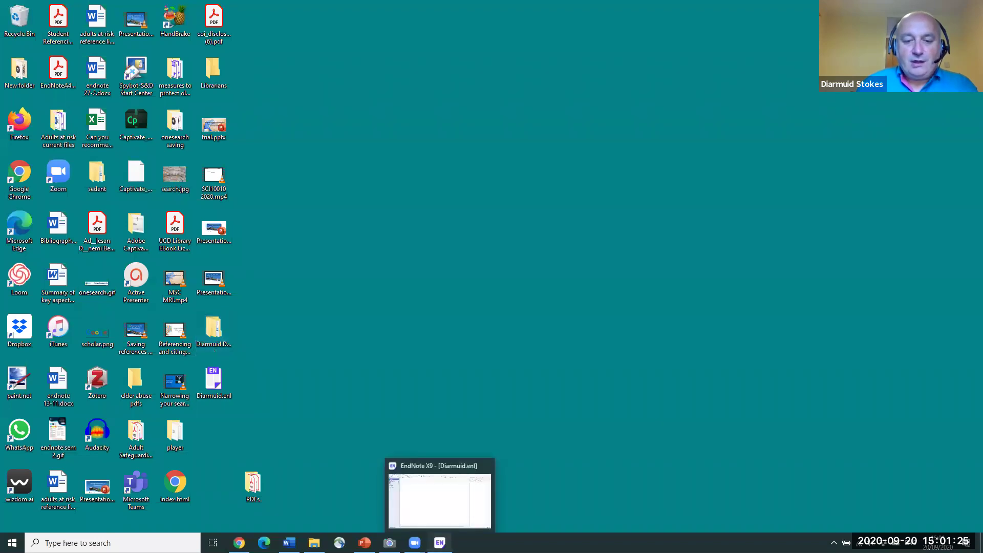
left_click(439, 543)
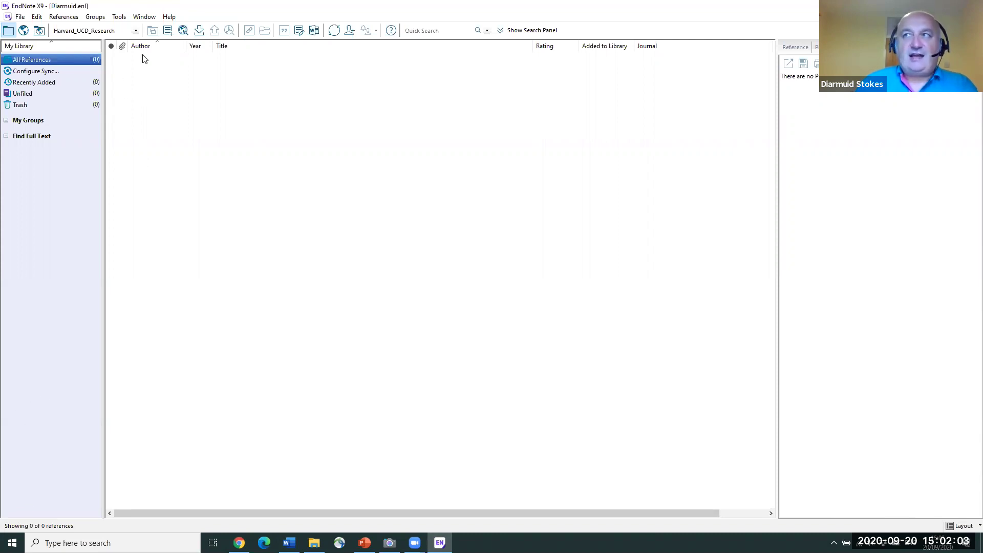
- Start a new blank reference from the References menu and set its type to Book
left_click(76, 19)
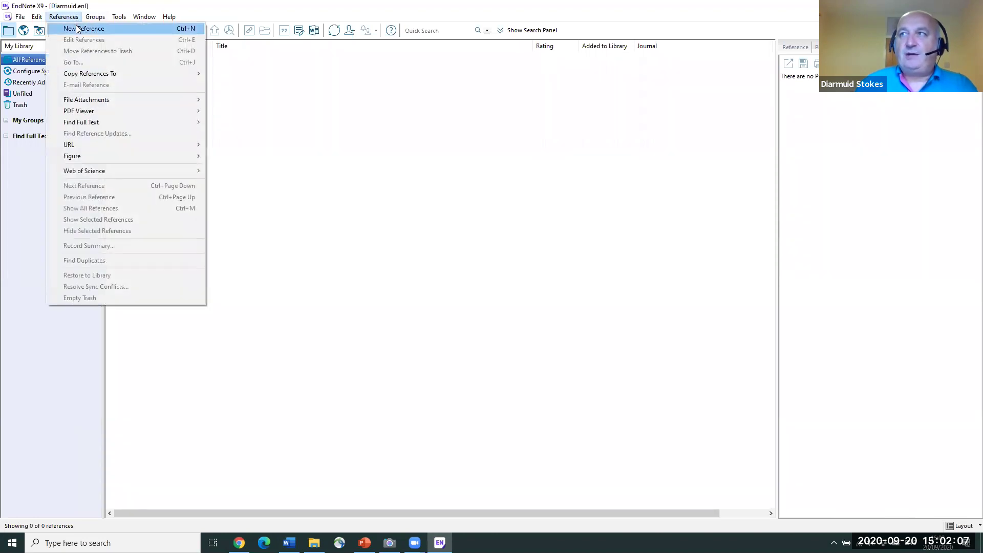
left_click(78, 29)
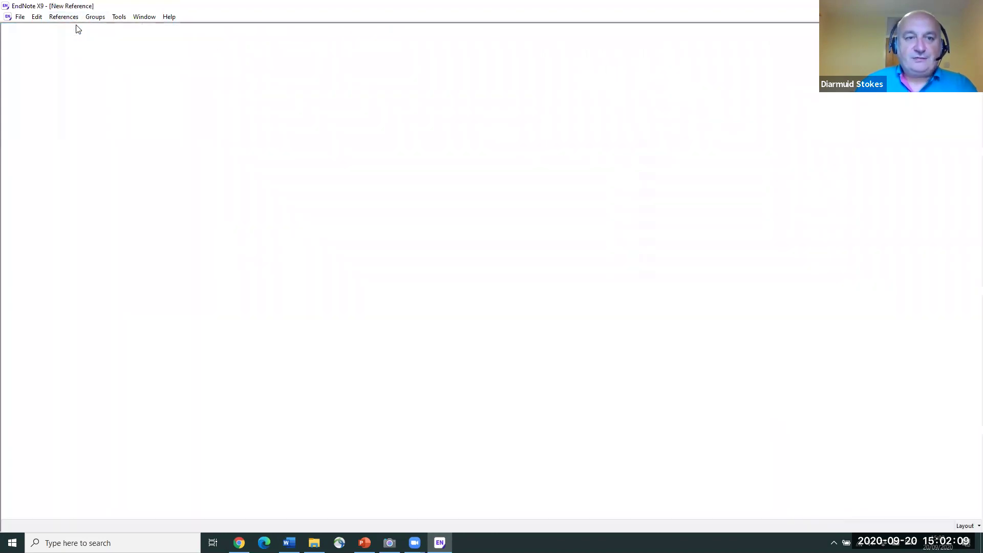
scroll(127, 109, "down", 1)
scroll(128, 111, "down", 4)
scroll(129, 112, "up", 5)
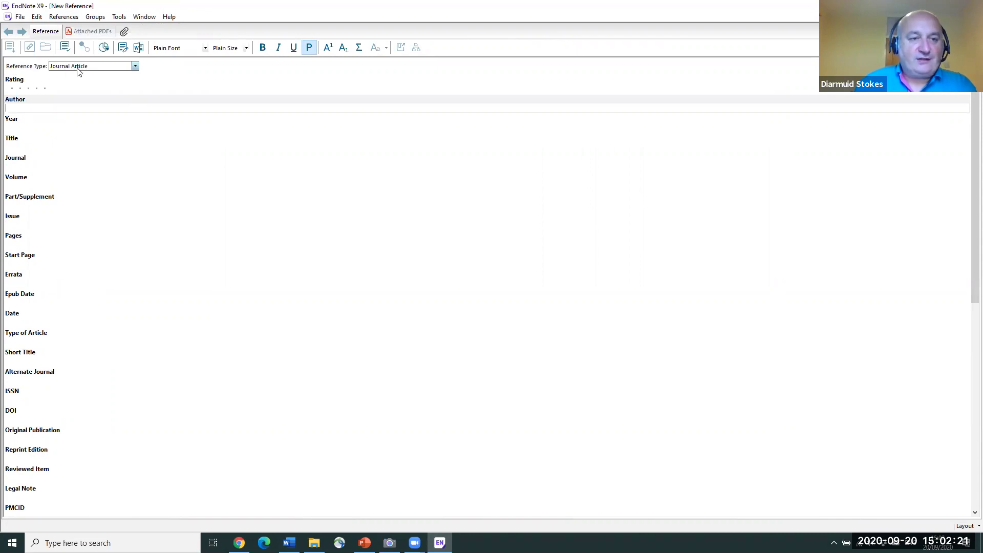
left_click(136, 67)
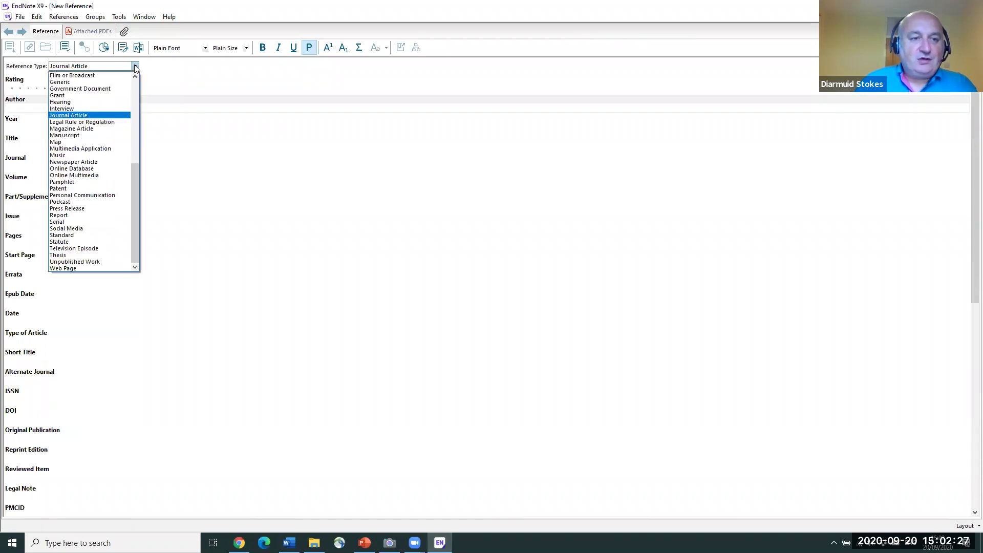
left_click_drag(139, 178, 136, 83)
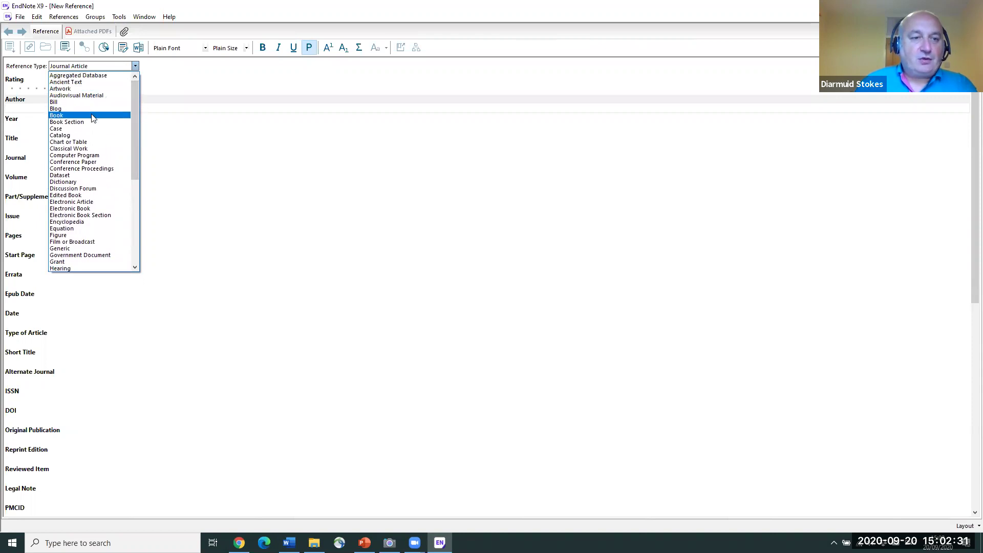
left_click(93, 116)
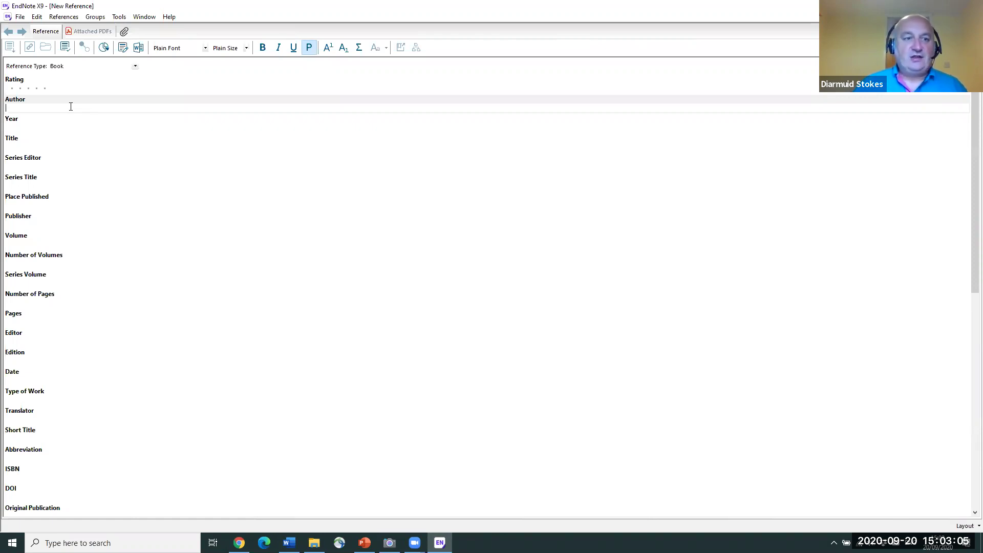
- Enter the author's name, year 1990, title The Snapper and place published London
type("Ro")
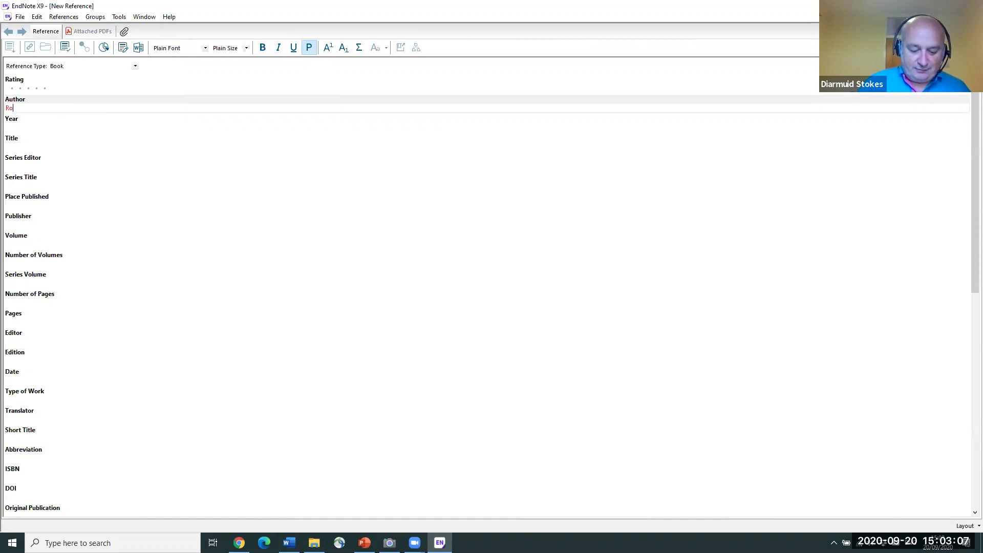
type("ddy Doyle")
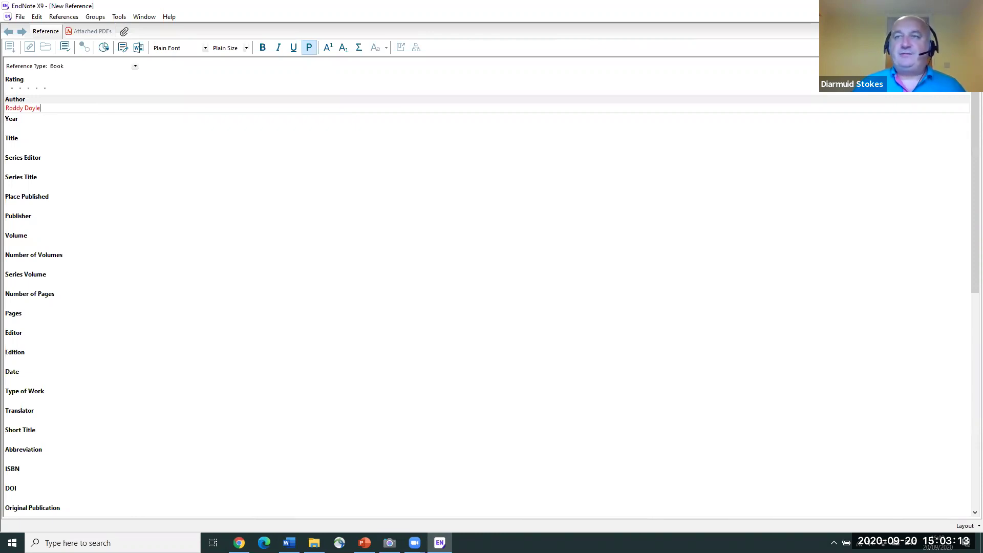
key("Return")
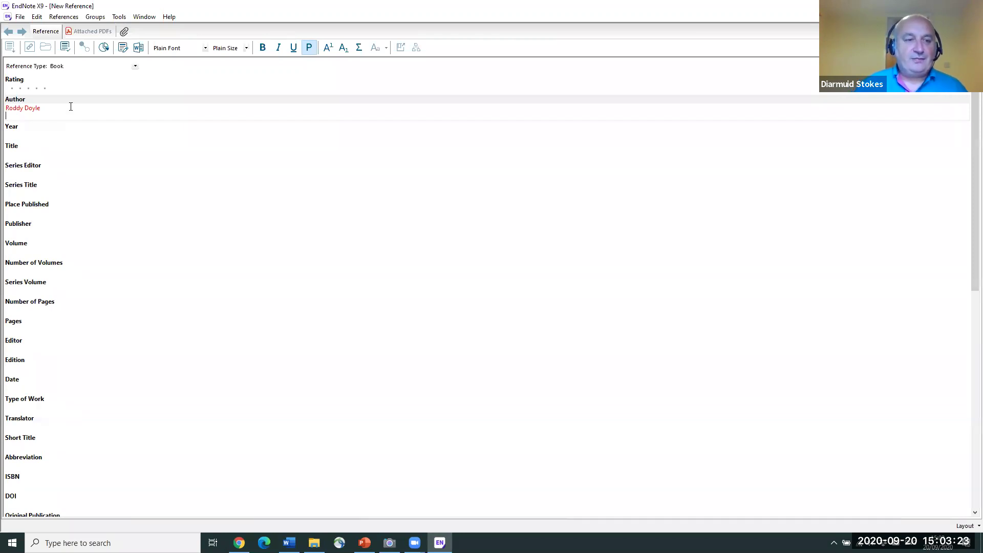
key("BackSpace")
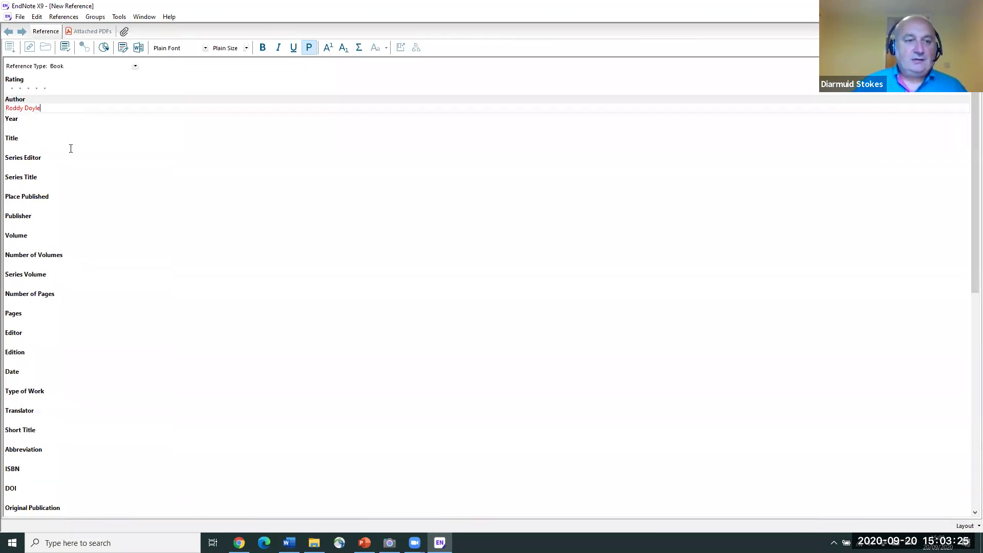
left_click(47, 128)
type("1")
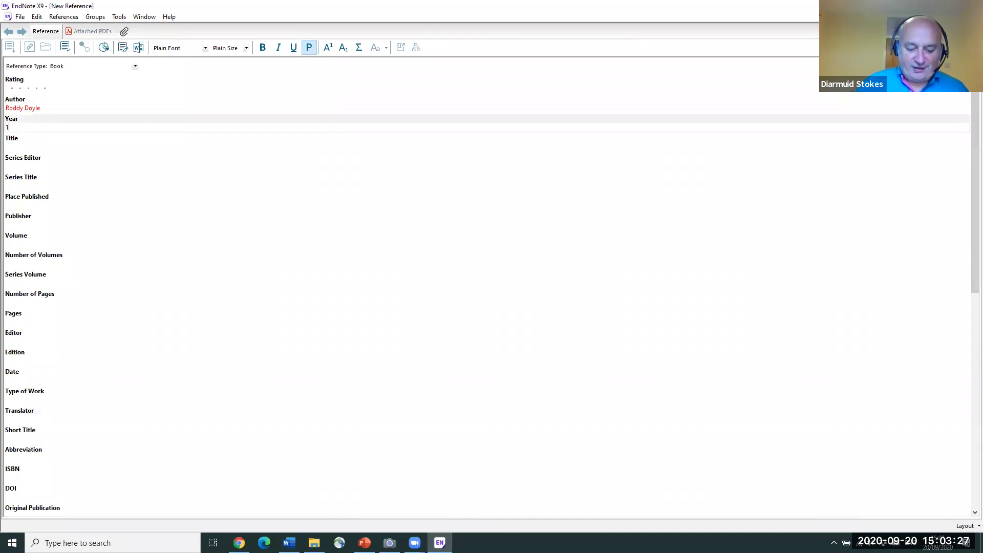
type("990")
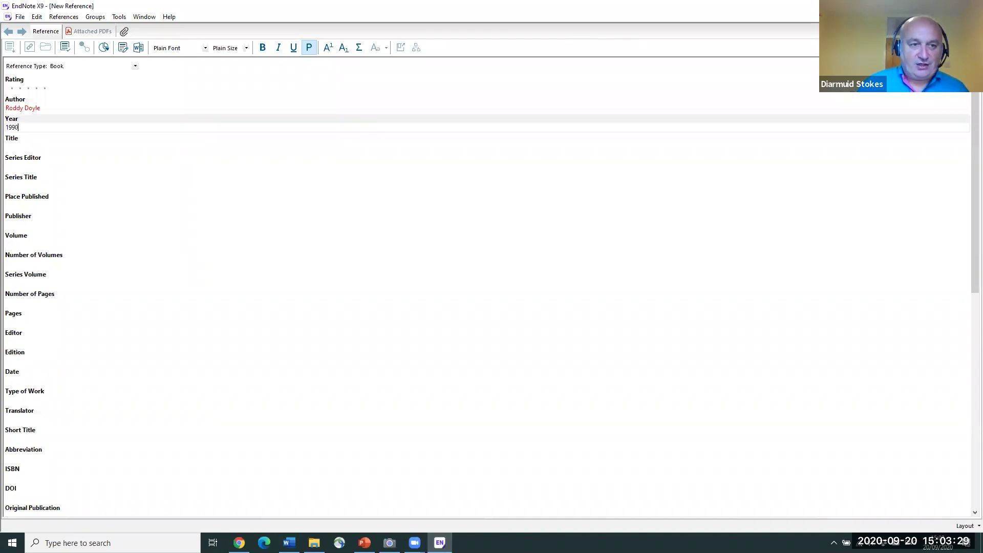
left_click(36, 145)
type("The Snapper")
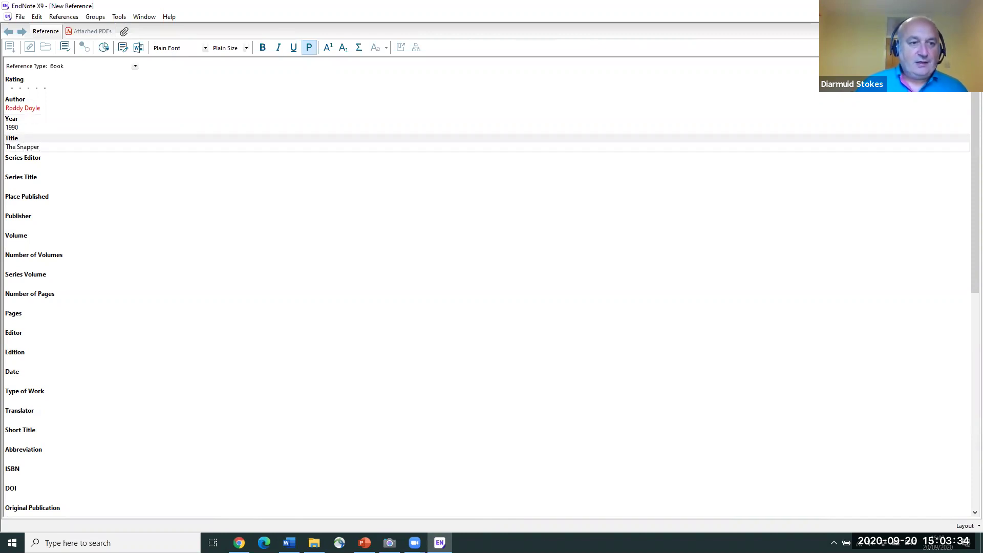
left_click(24, 206)
type("London")
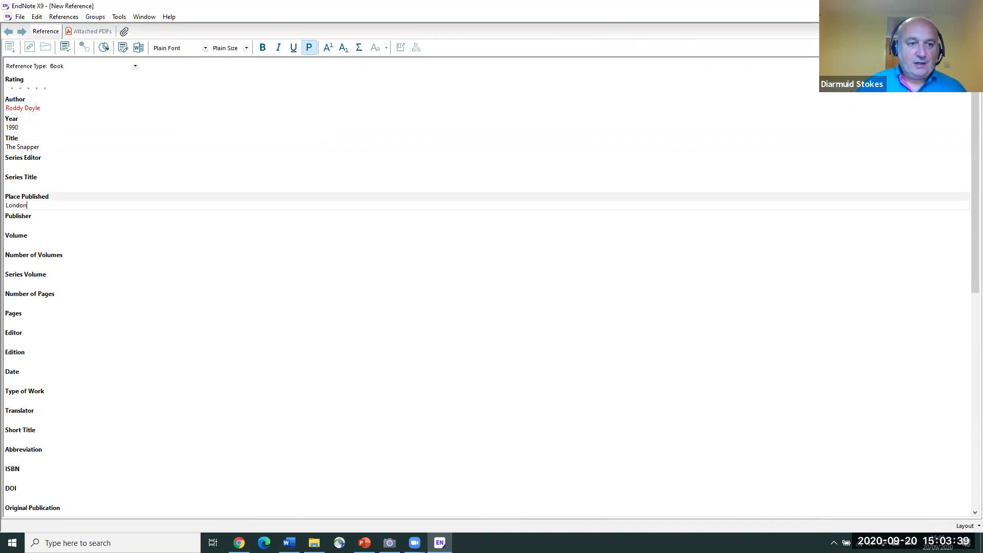
left_click(27, 239)
left_click(27, 225)
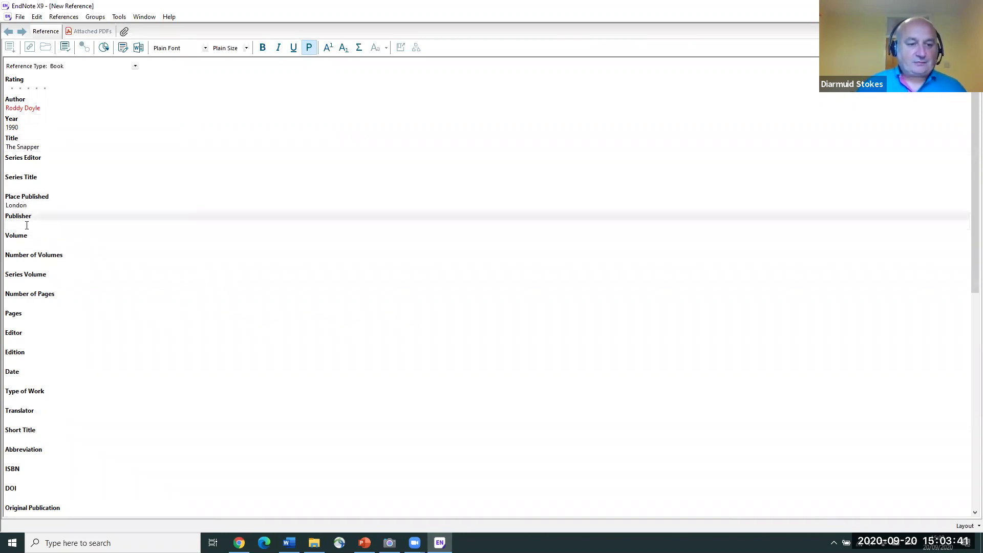
- Scroll through the remaining reference fields, then close the form with Ctrl+W
scroll(77, 236, "down", 1)
scroll(76, 235, "down", 5)
scroll(76, 230, "down", 2)
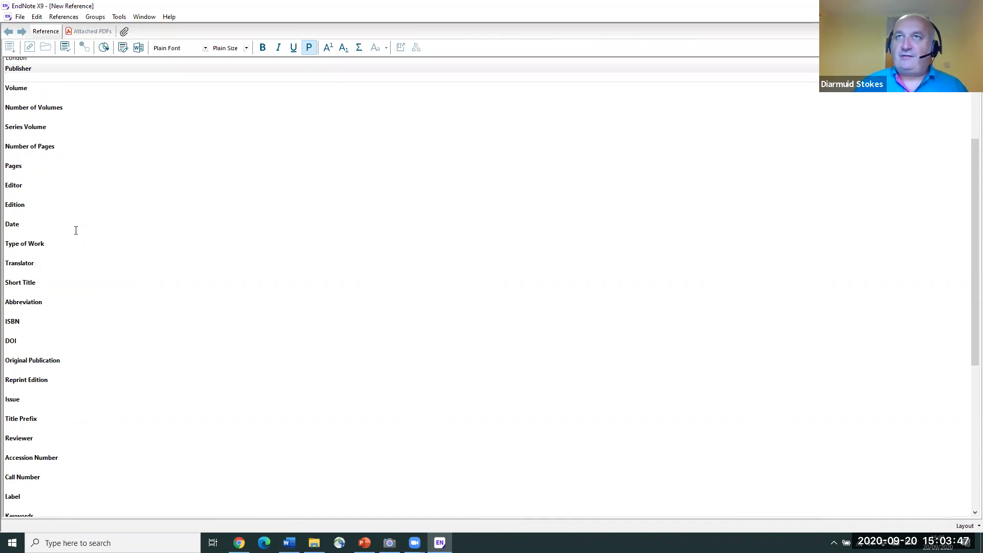
scroll(102, 241, "down", 2)
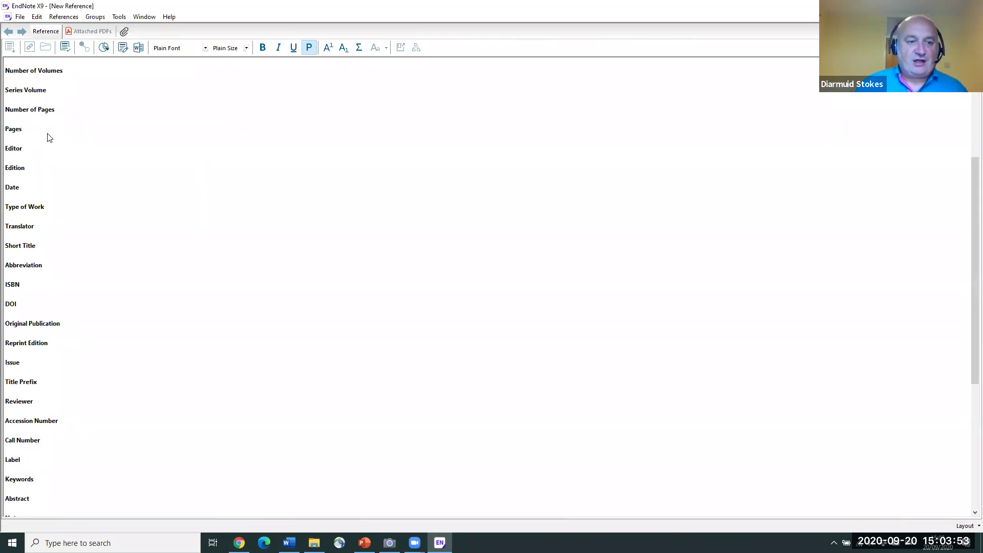
scroll(49, 138, "down", 1)
scroll(56, 196, "up", 1)
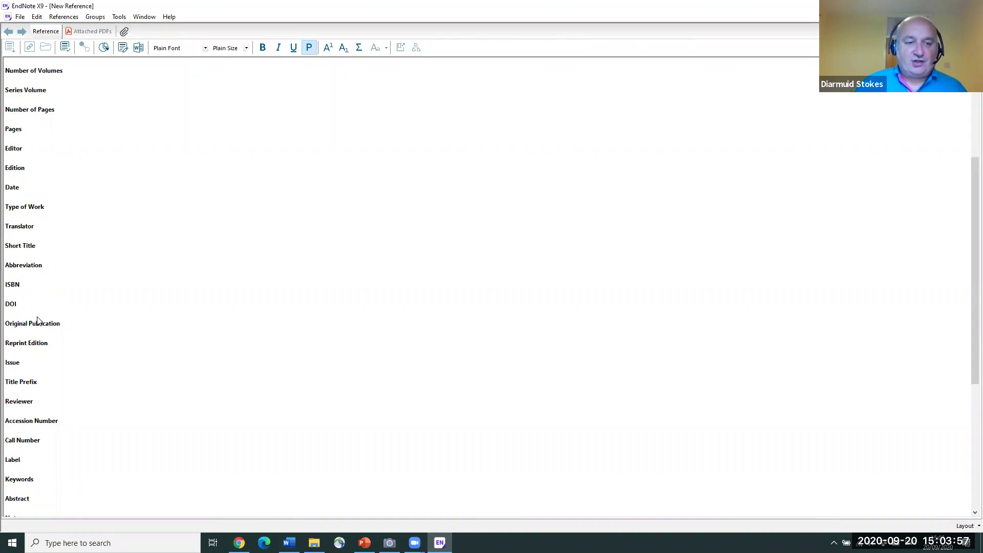
scroll(39, 313, "down", 1)
scroll(38, 315, "down", 1)
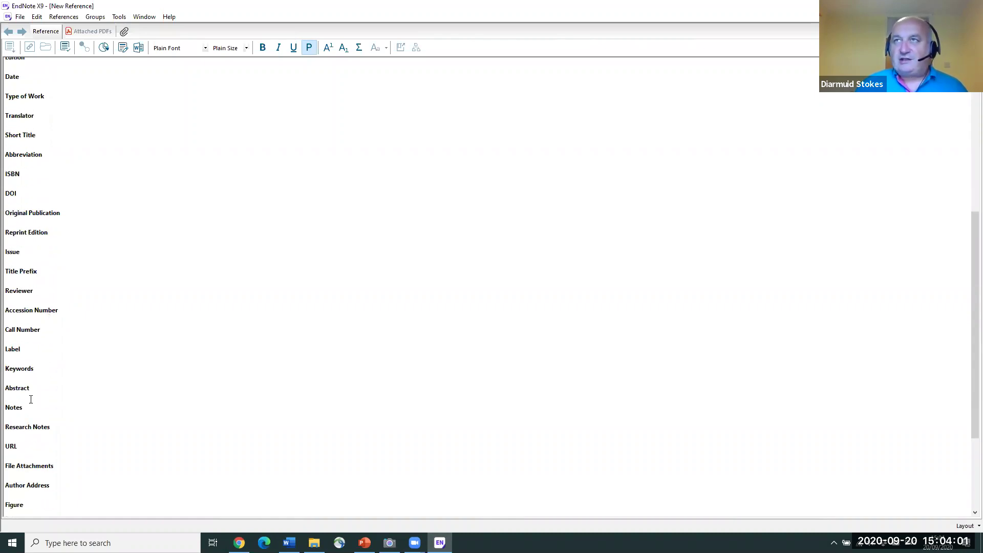
scroll(30, 399, "down", 1)
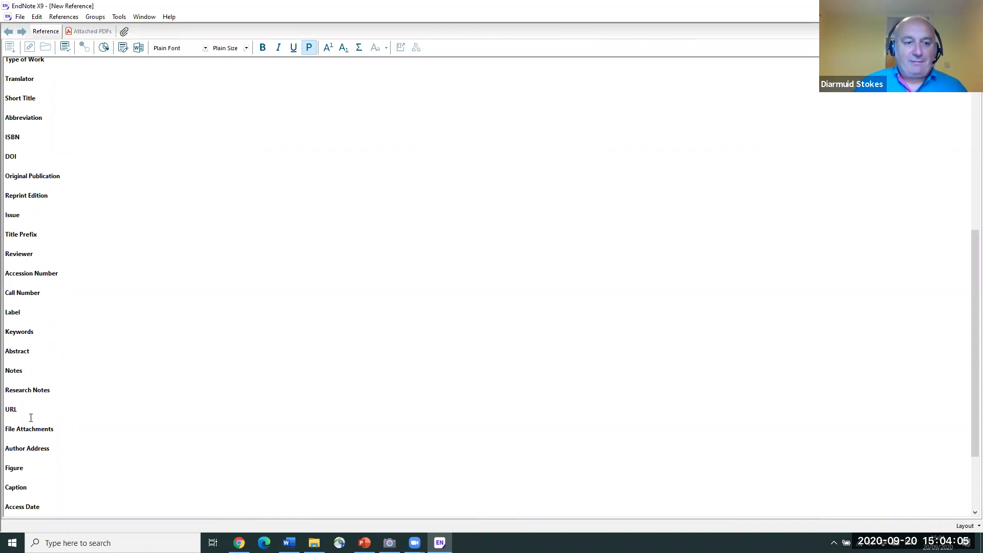
scroll(31, 418, "down", 1)
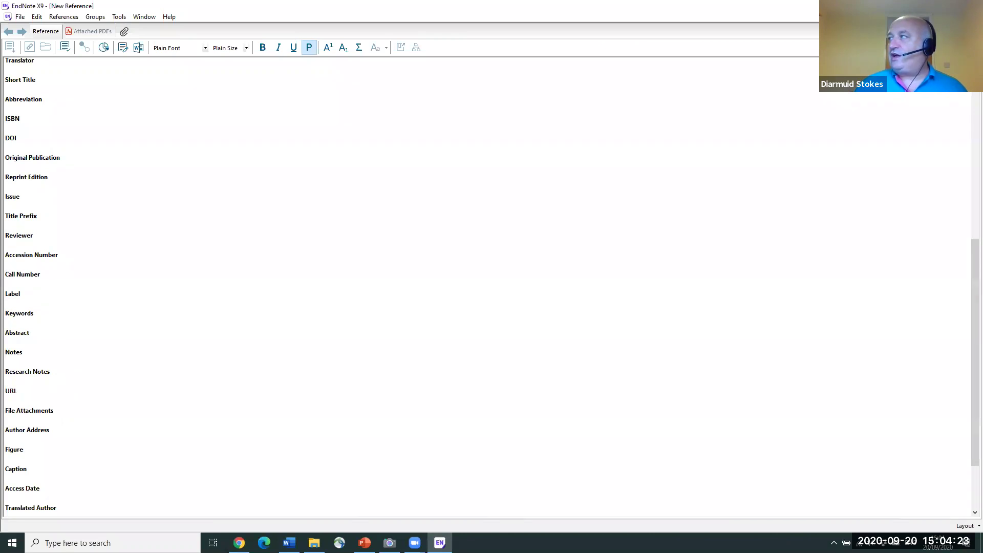
key("ctrl+w")
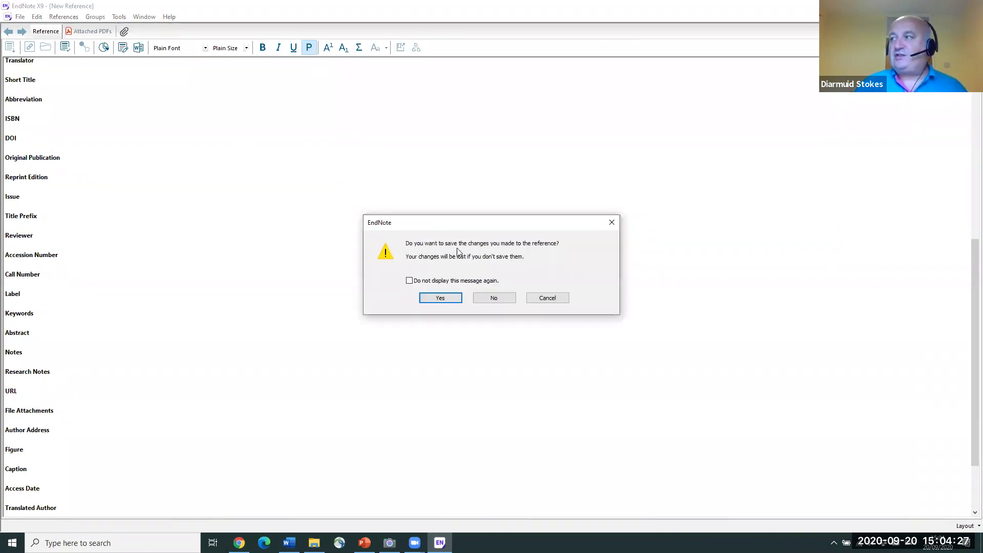
- Save The Snapper (1990) reference, then view its full details and formatted preview
left_click(449, 300)
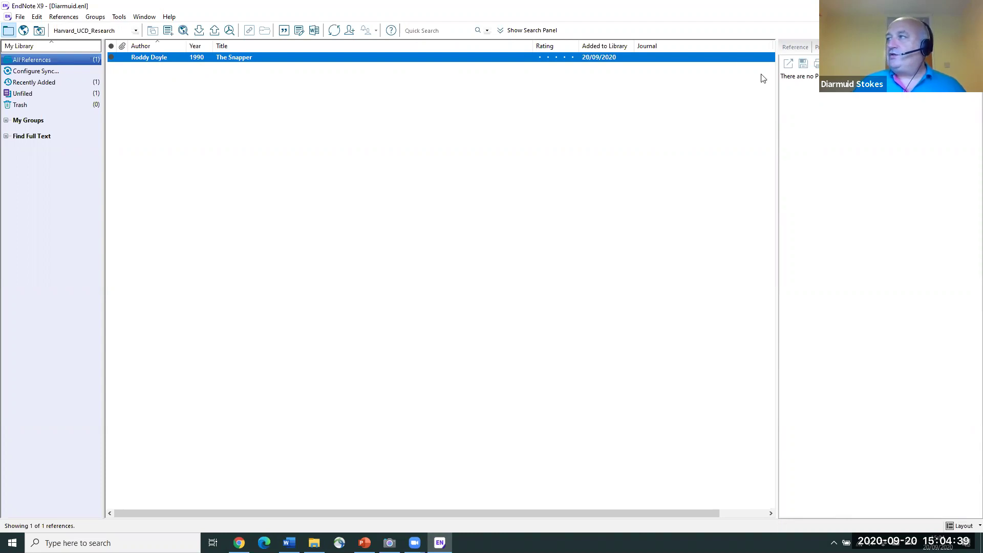
left_click(794, 51)
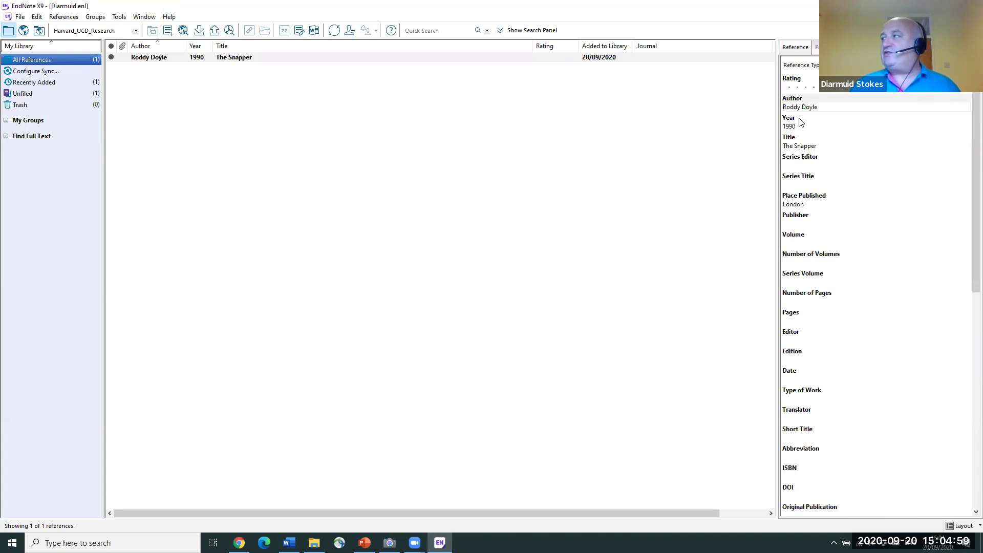
left_click(817, 47)
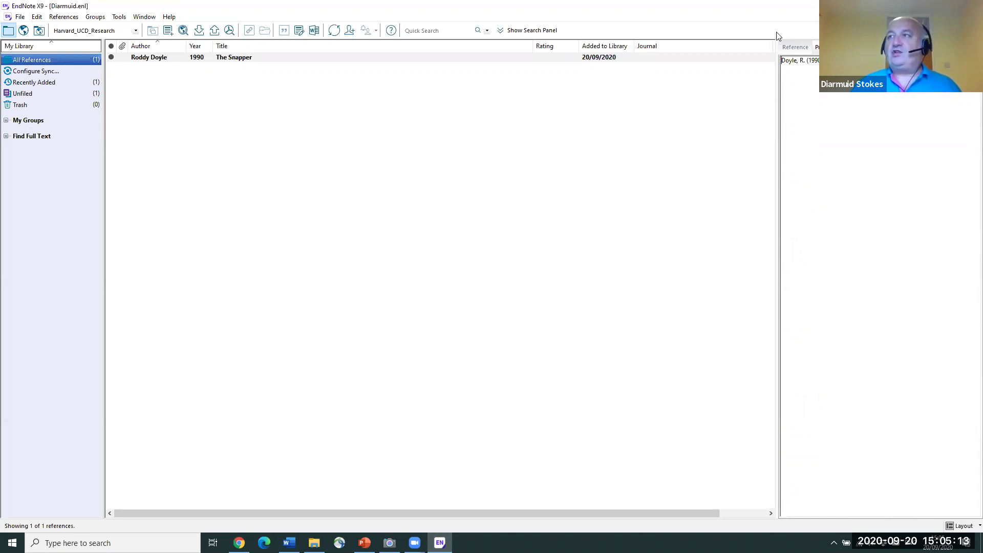
- Search the style list for 'vancouver' and apply Vancouver UCD as the output style
left_click(136, 31)
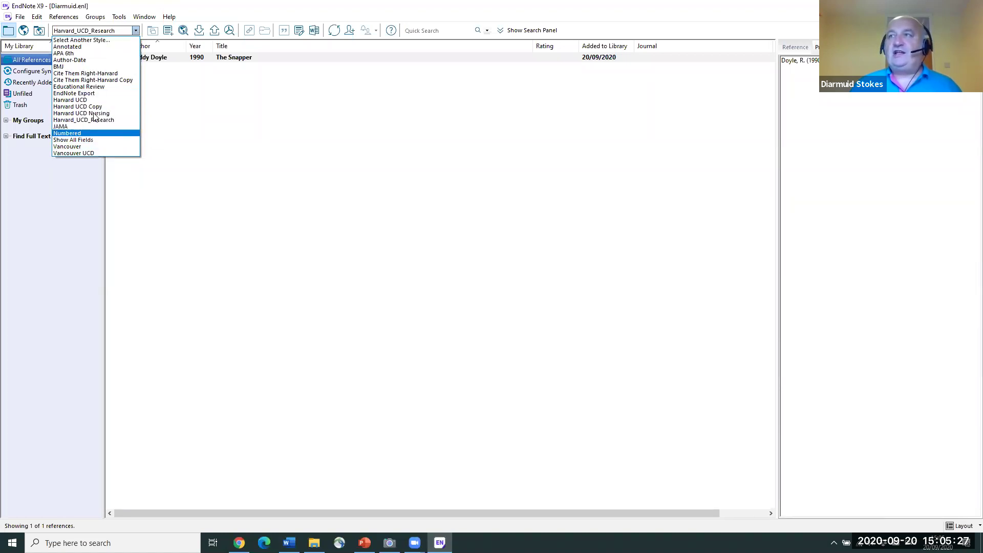
left_click(99, 40)
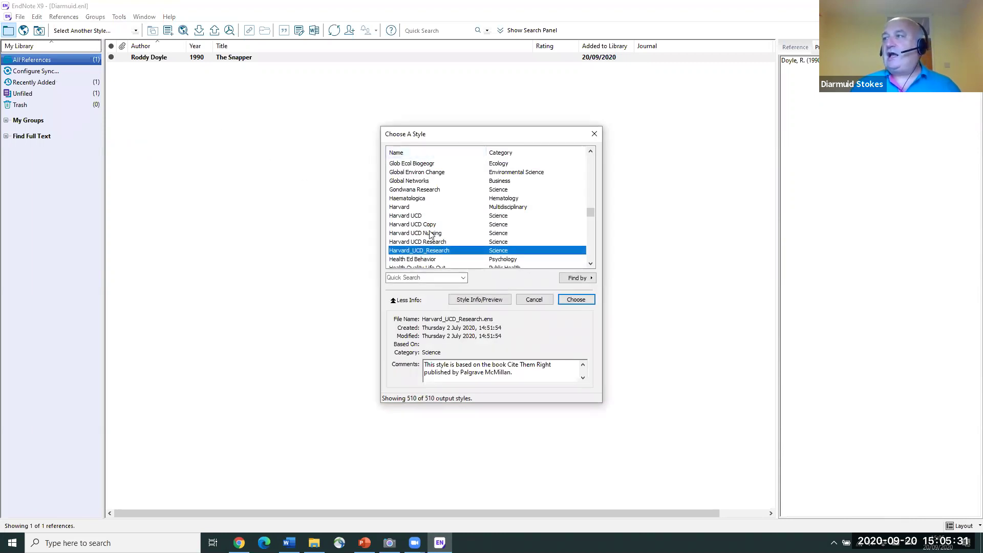
left_click(418, 278)
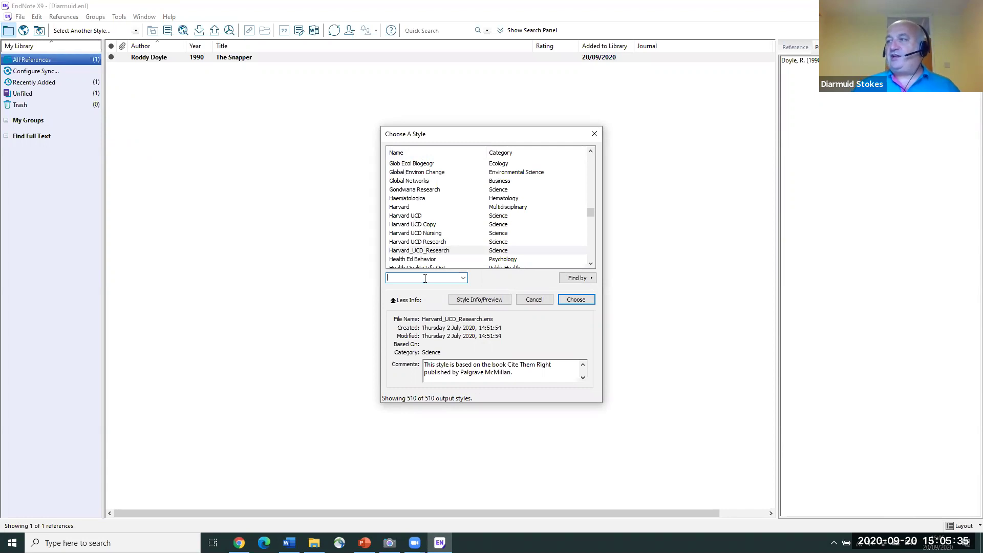
type("vancouver")
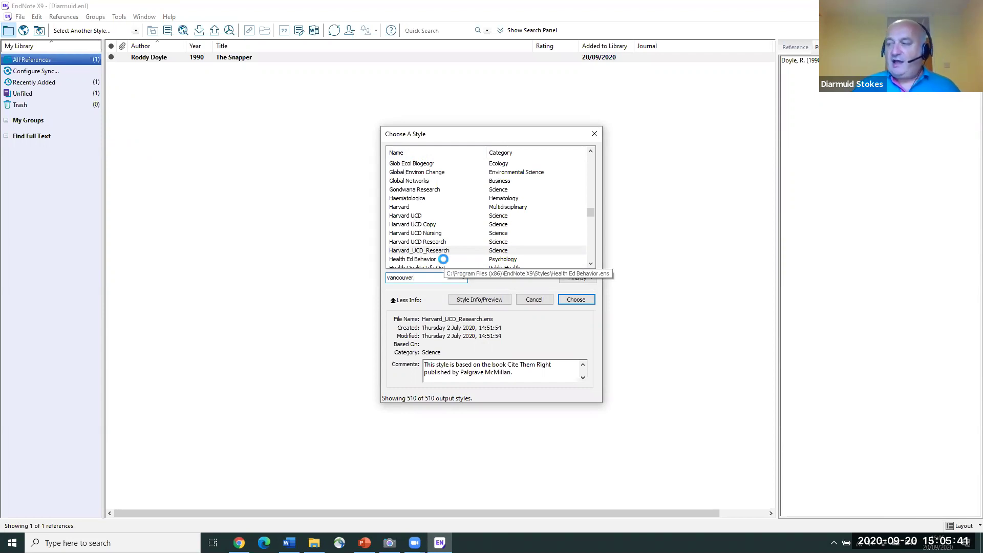
left_click(433, 181)
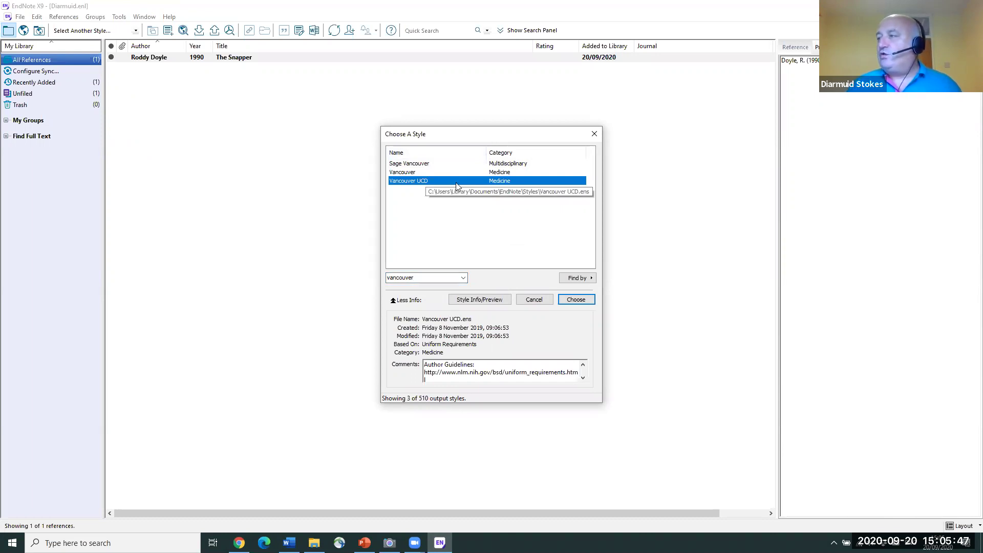
left_click(563, 301)
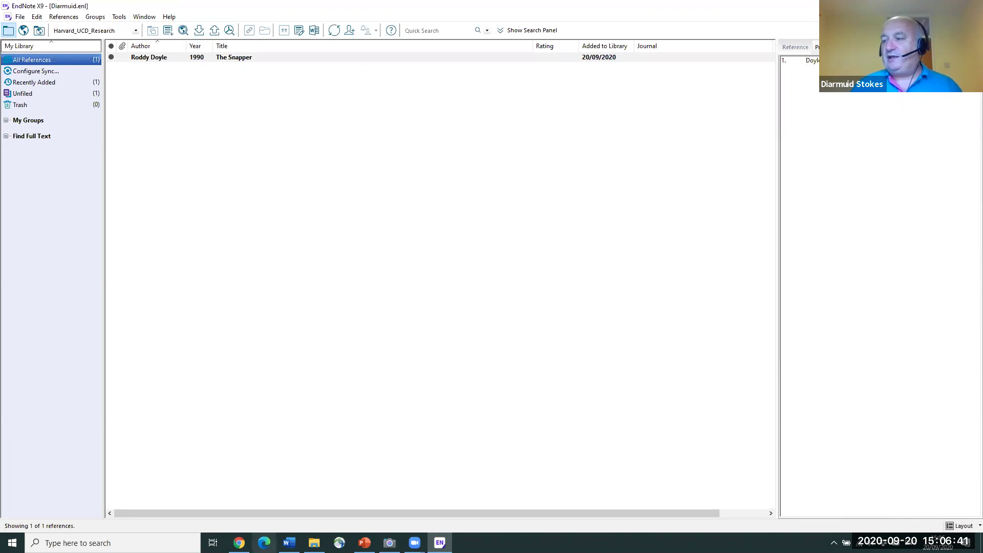
mouse_move(239, 543)
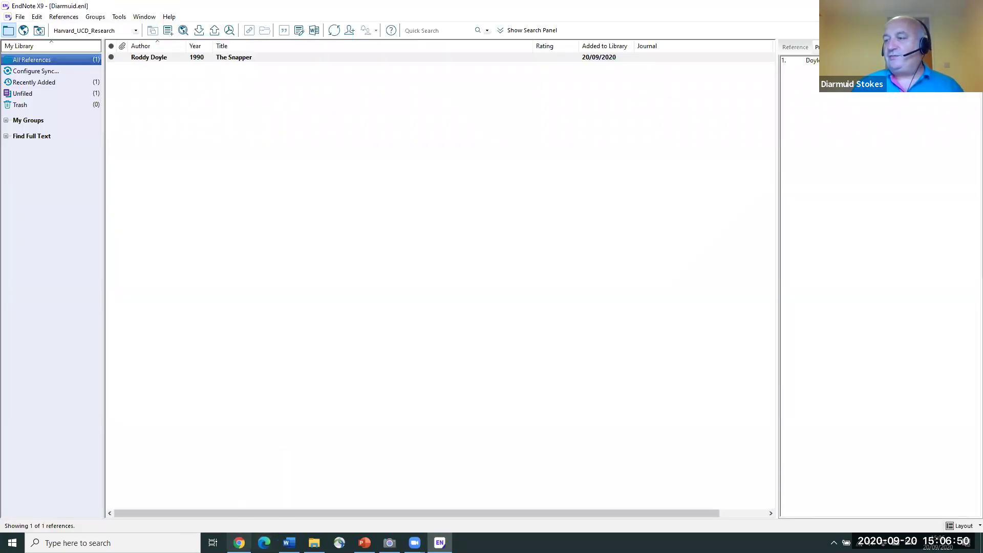
- In Chrome, search UCD Library OneSearch for 'james joyce'
left_click(239, 543)
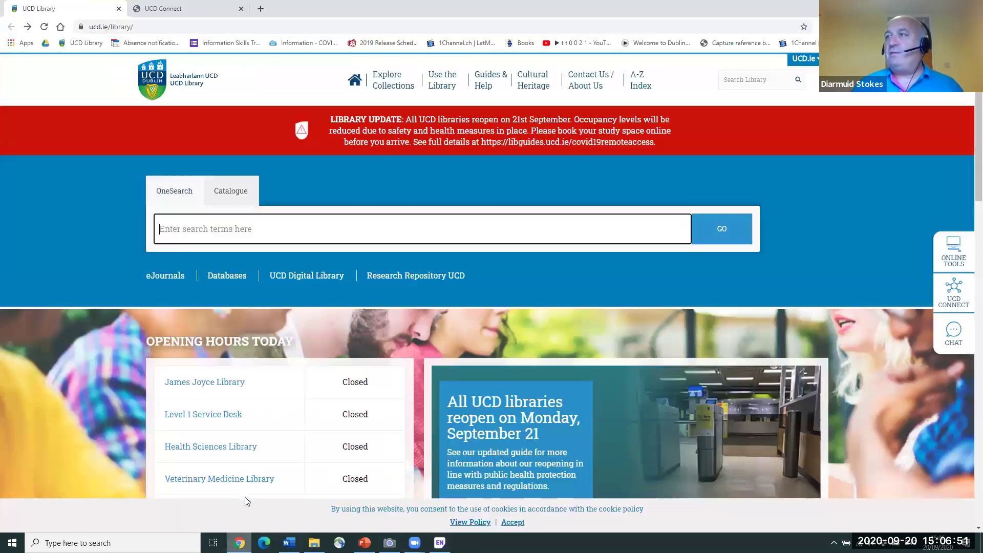
left_click(244, 230)
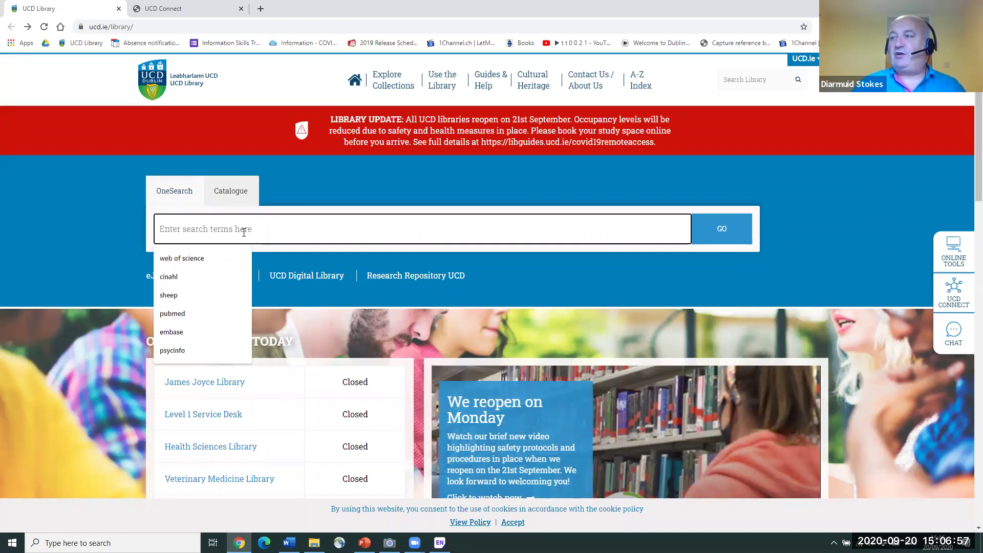
type("jasm")
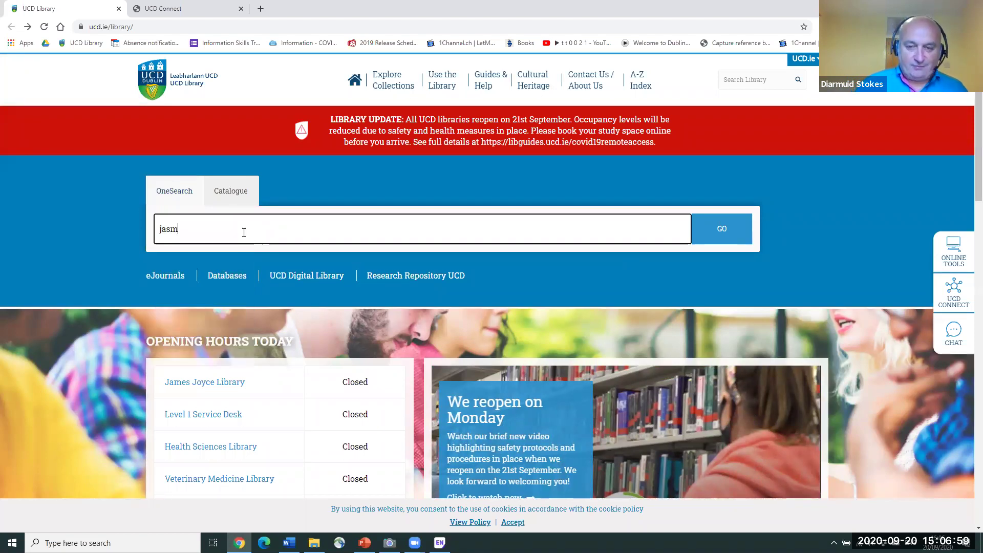
key("BackSpace")
type("mes ")
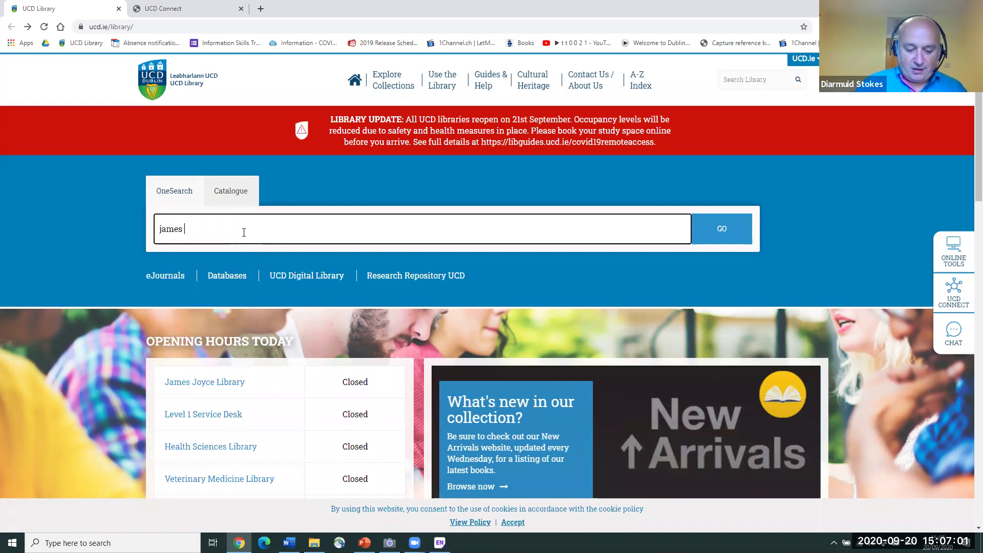
type("joyce")
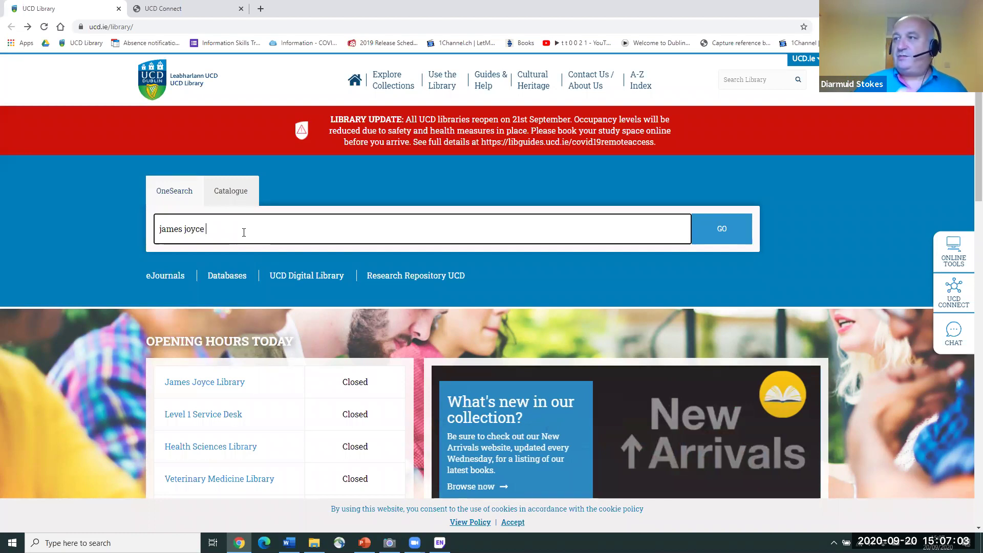
left_click(722, 229)
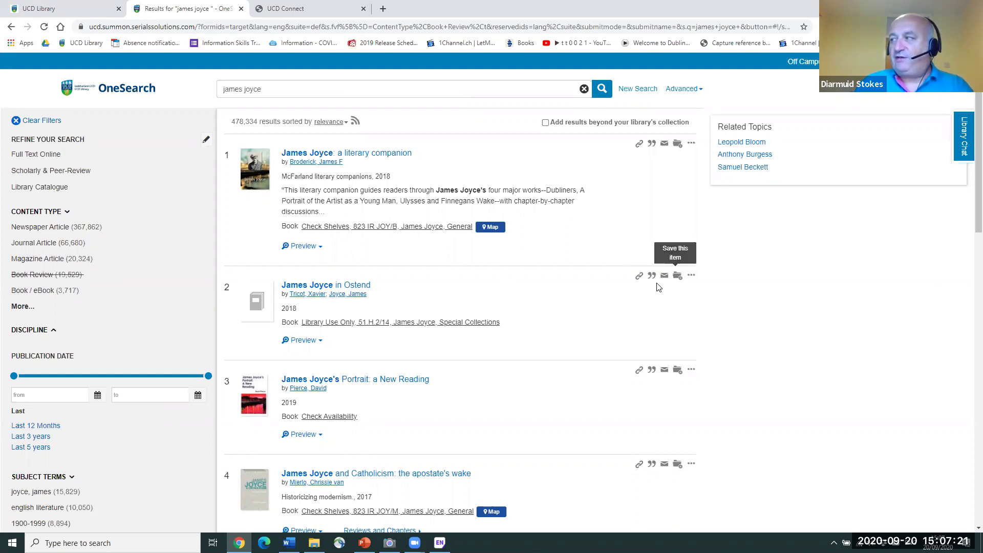
- Save James Joyce in Ostend, James Joyce's Portrait: a New Reading and James Joyce and Catholicism, then view saved items
left_click(678, 276)
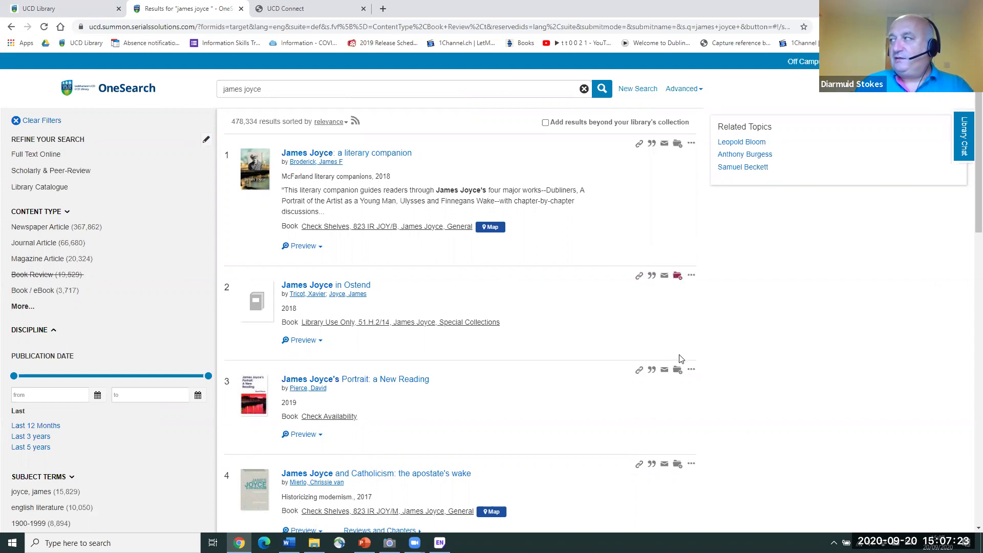
left_click(678, 370)
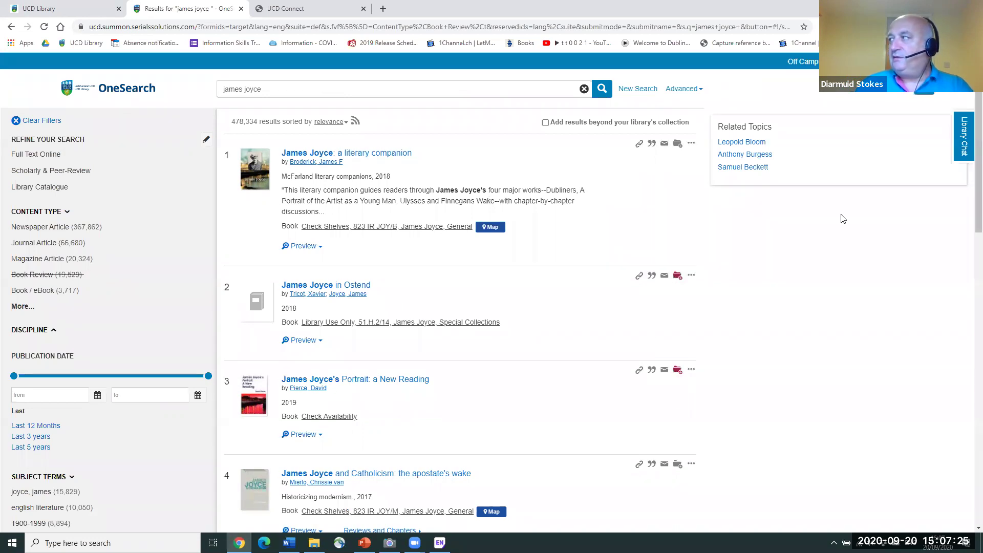
left_click(677, 464)
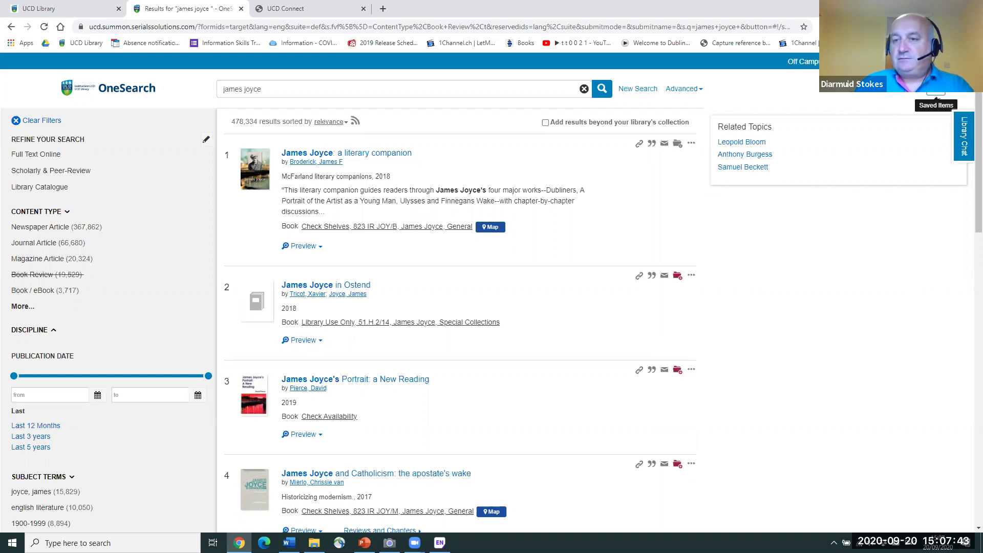
left_click(937, 91)
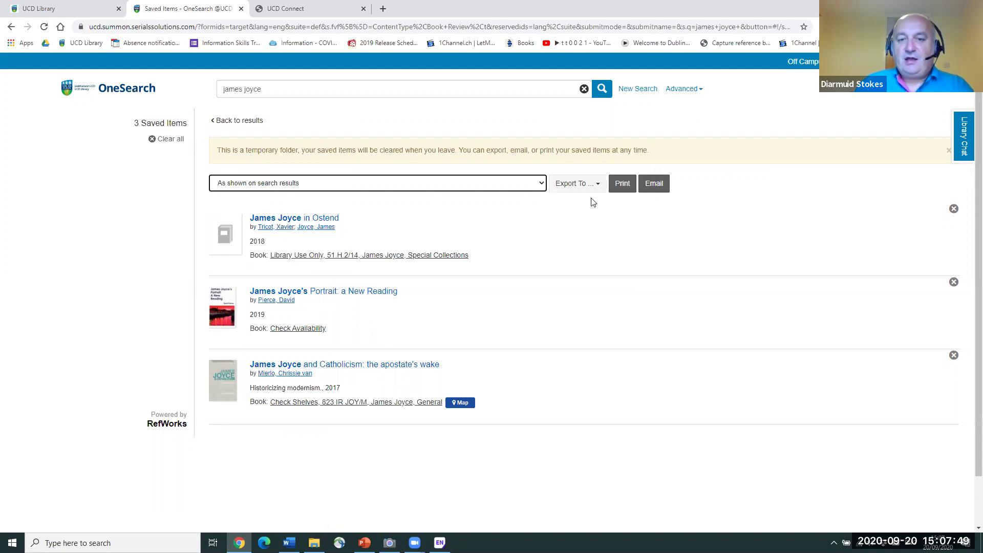
- Export the three saved James Joyce books to EndNote and open the downloaded file
left_click(598, 187)
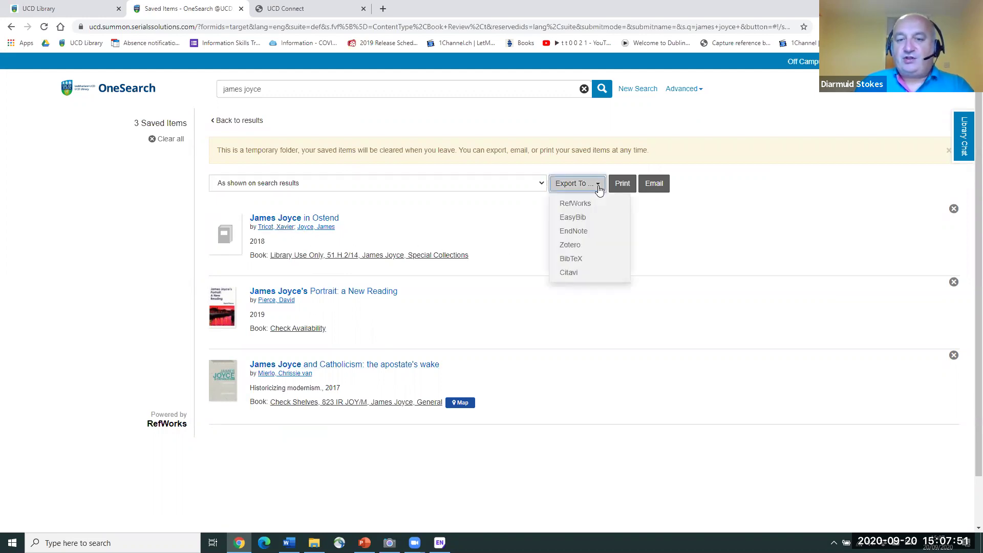
left_click(578, 233)
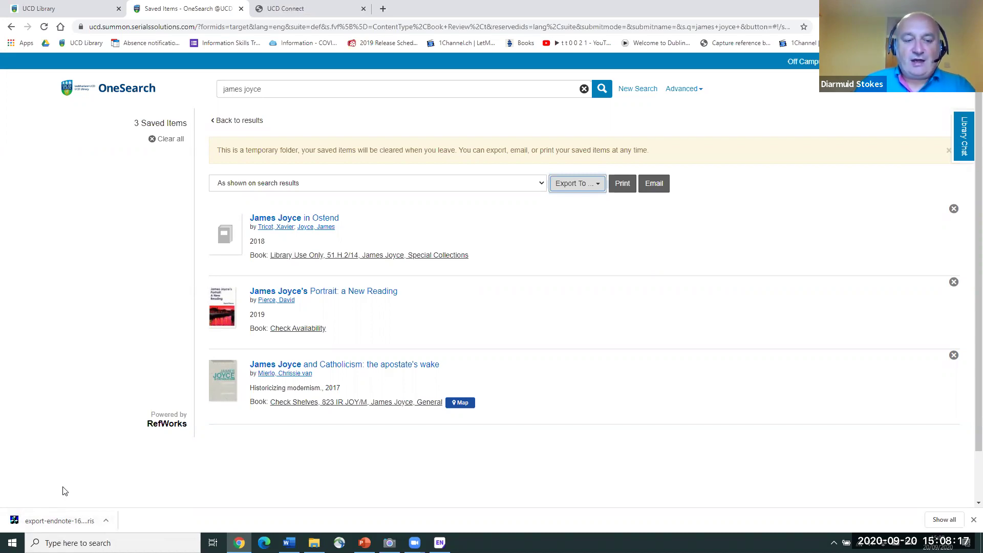
left_click(65, 524)
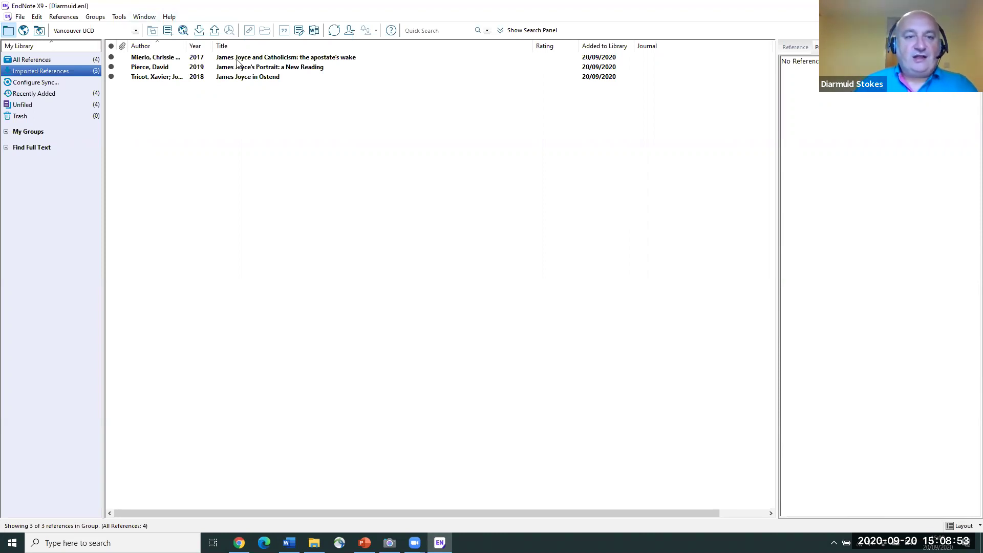
- Show the full record fields of Mierlo's 2017 James Joyce and Catholicism reference
left_click(237, 60)
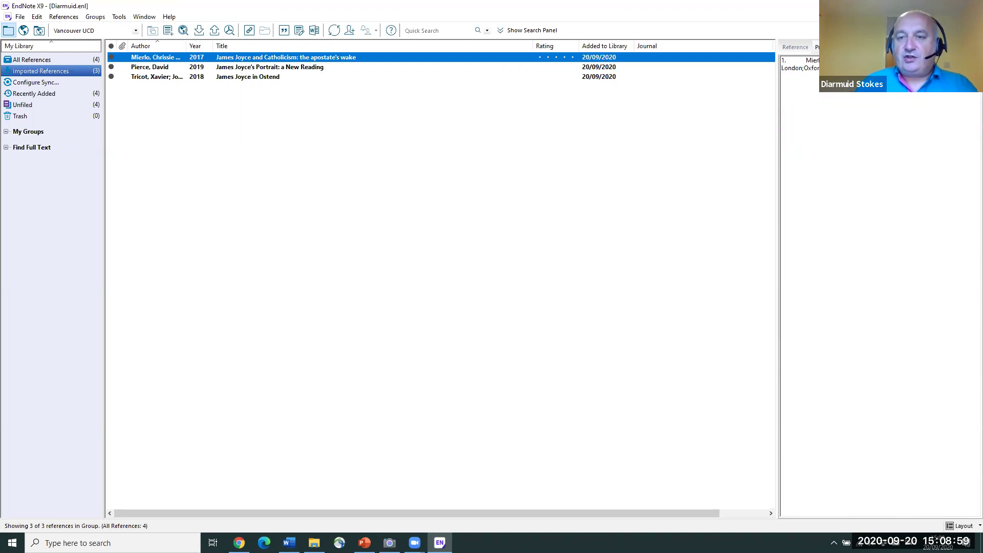
left_click(797, 46)
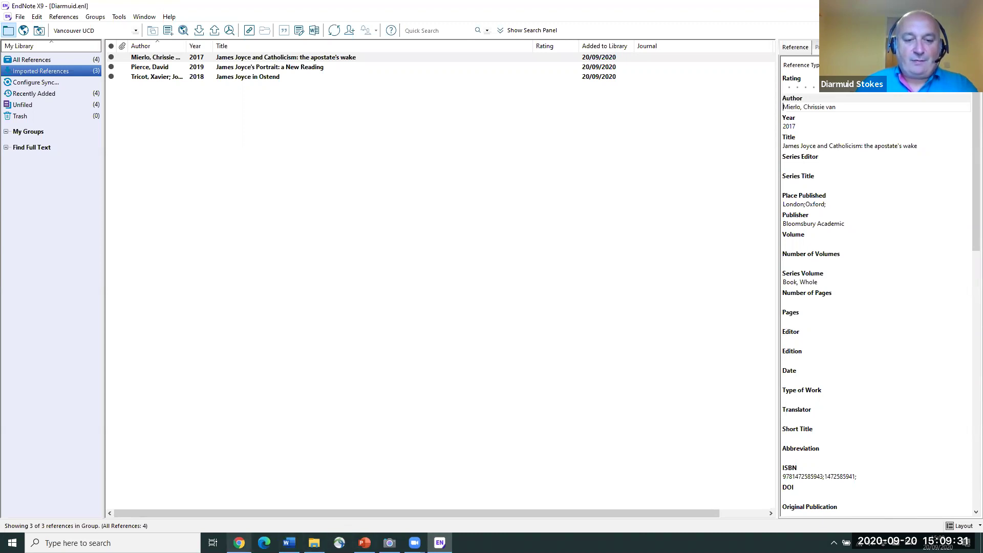
left_click(239, 543)
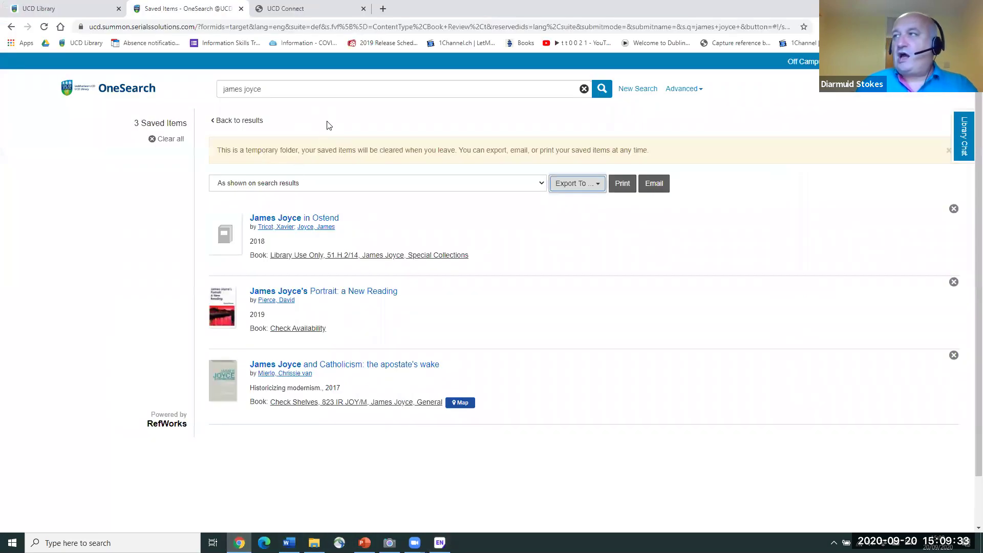
- Search OneSearch for 'science direct' and open the ScienceDirect Journals database
left_click_drag(305, 90, 189, 93)
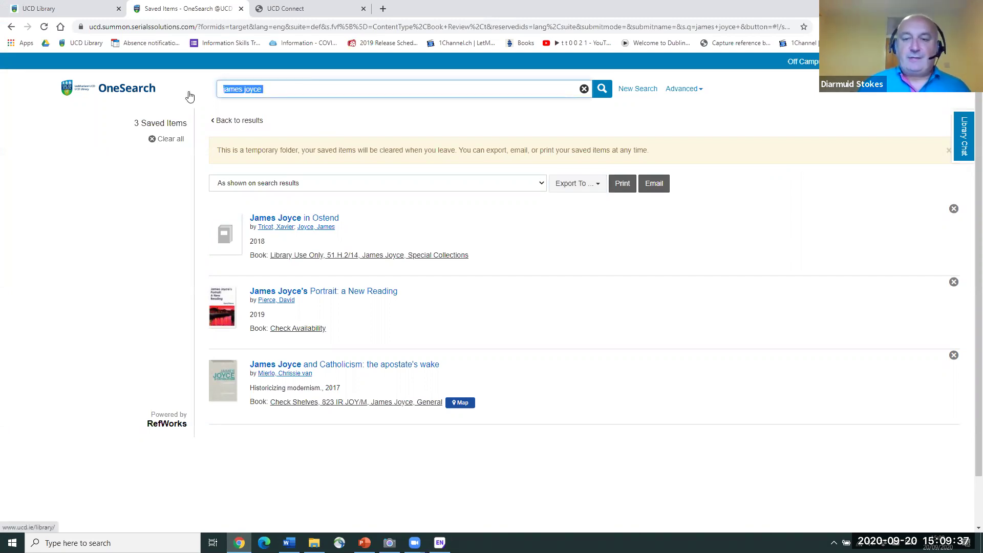
type("scien")
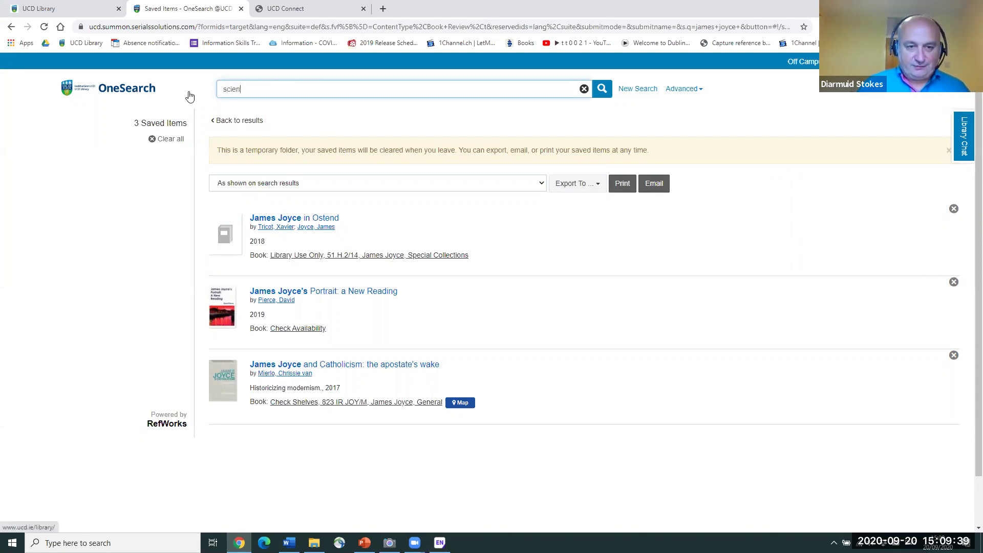
type("ce d")
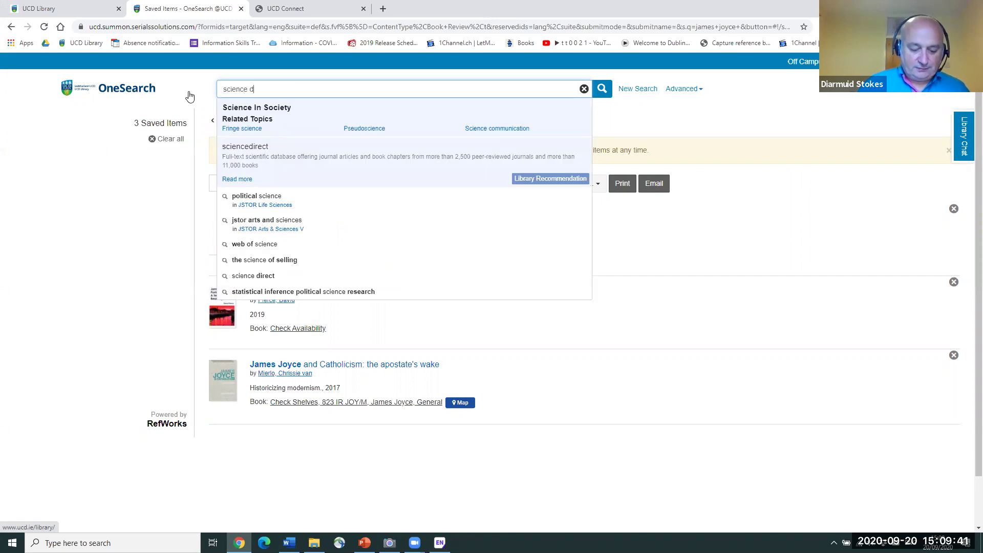
type("irect")
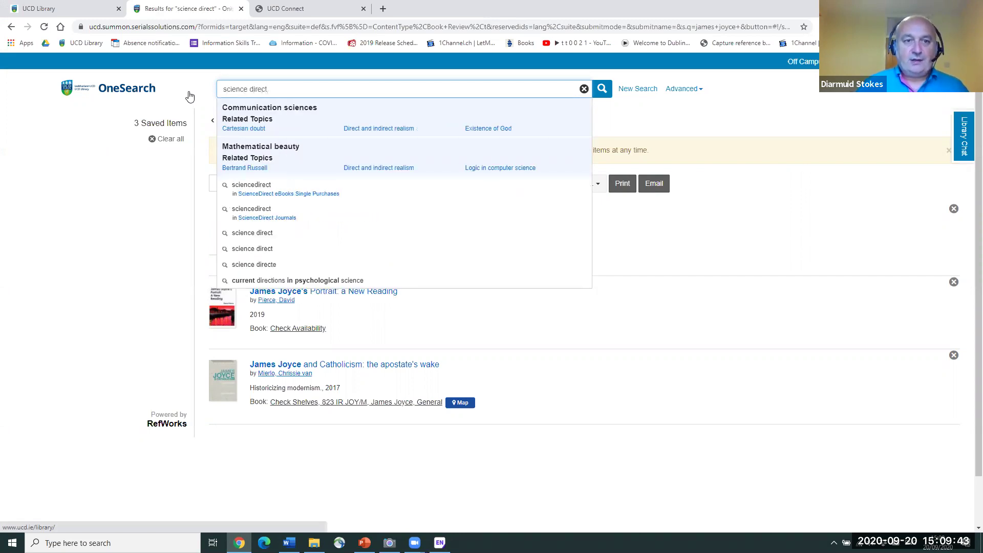
key("Return")
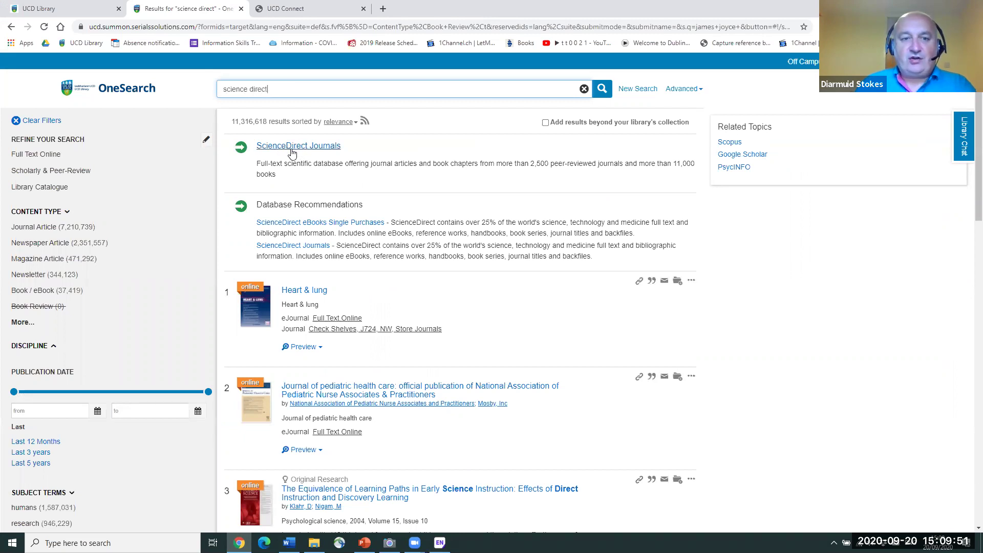
left_click(295, 152)
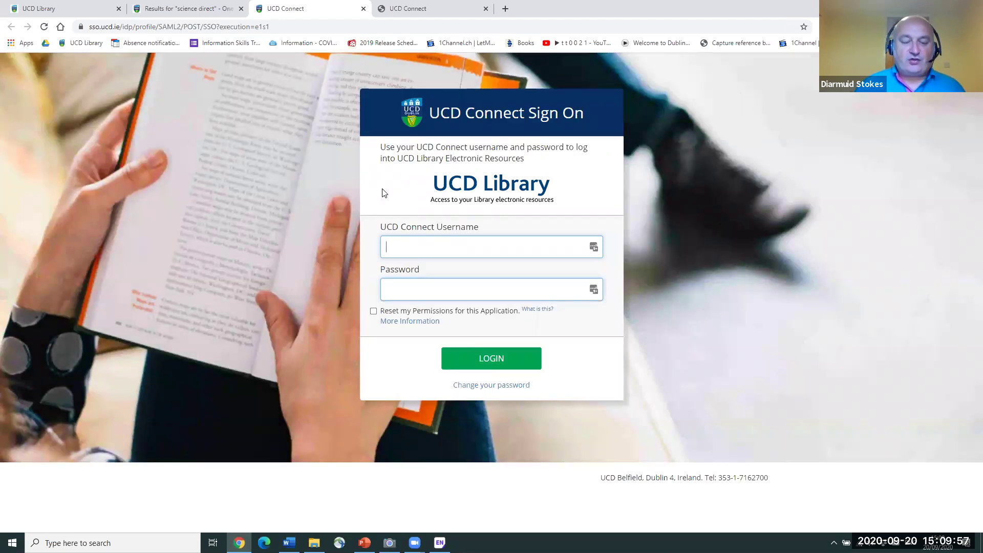
- Sign in to UCD Connect with the library username and password
type("dsto")
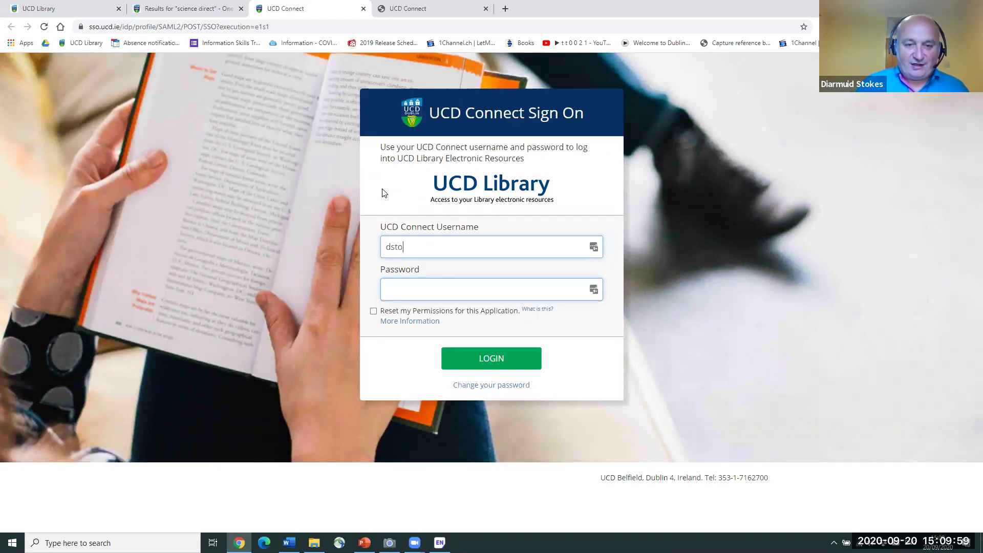
type("kes••••••••••••")
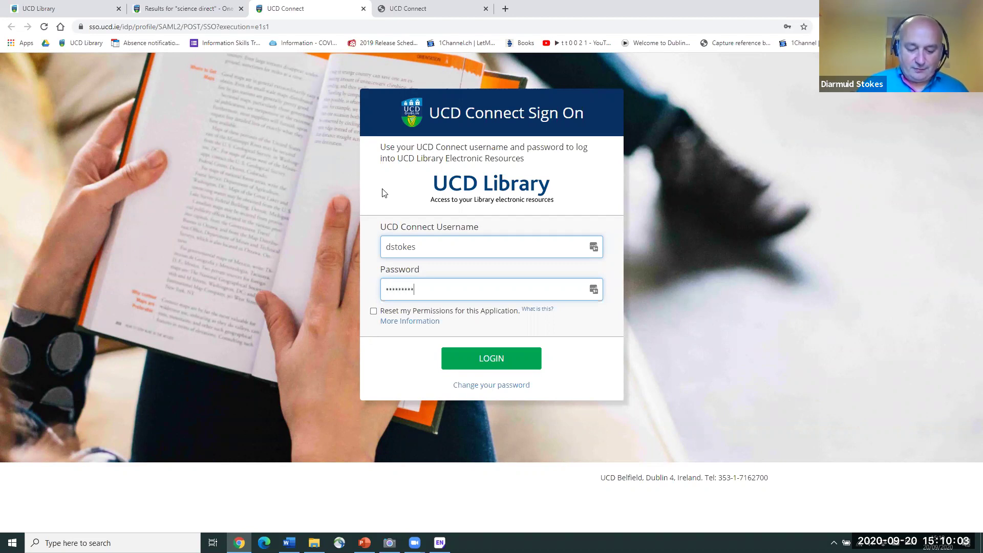
type("•")
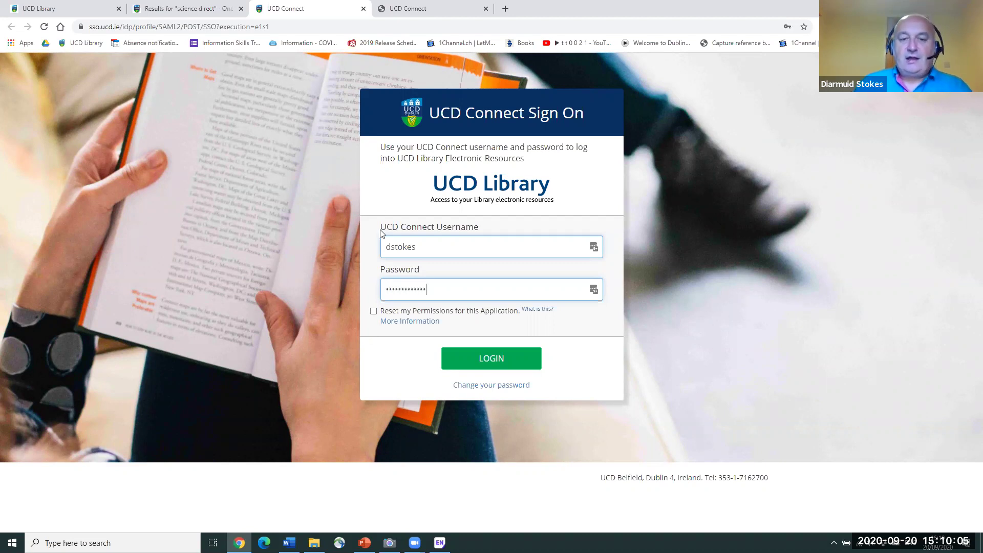
left_click(480, 360)
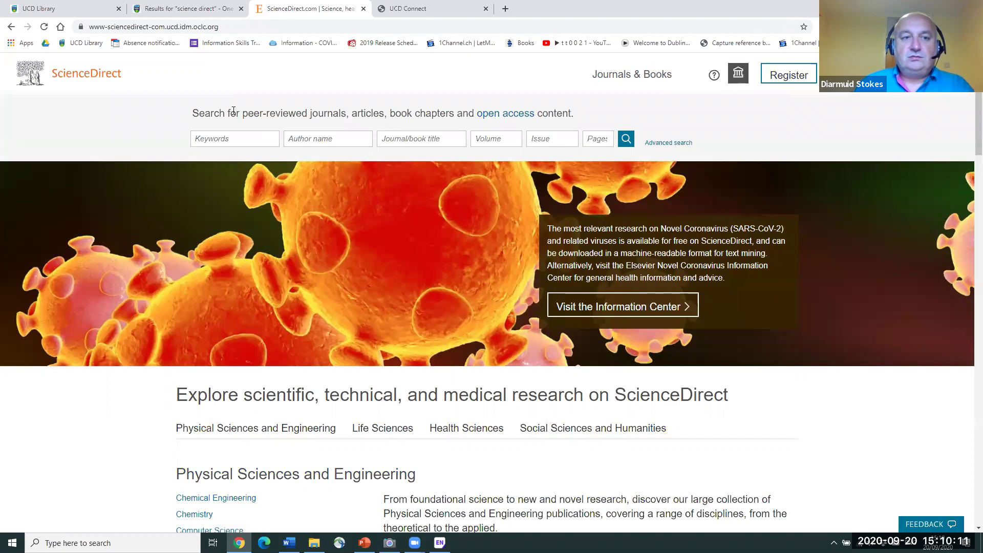
- Run a ScienceDirect keyword search for 'james Joyce'
left_click(229, 136)
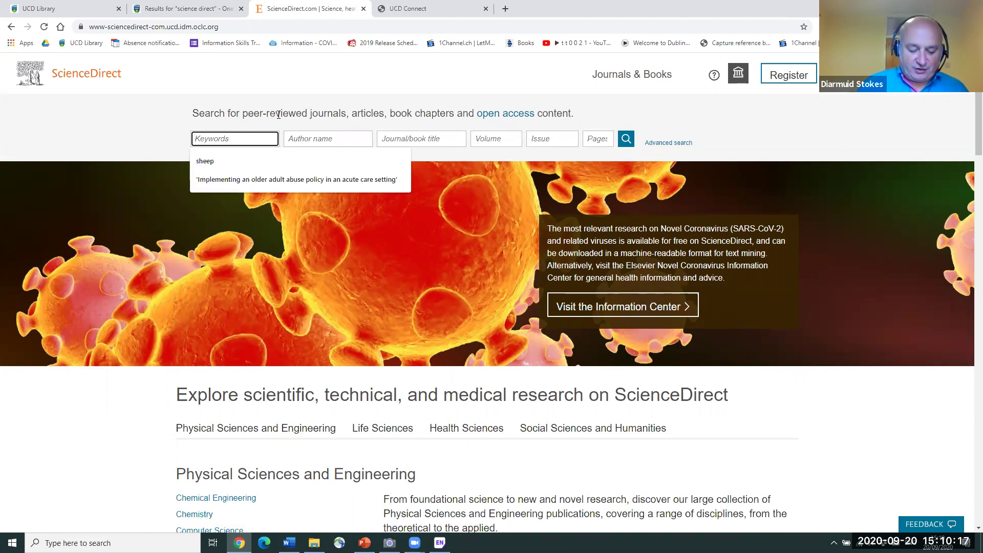
type("james Joyce")
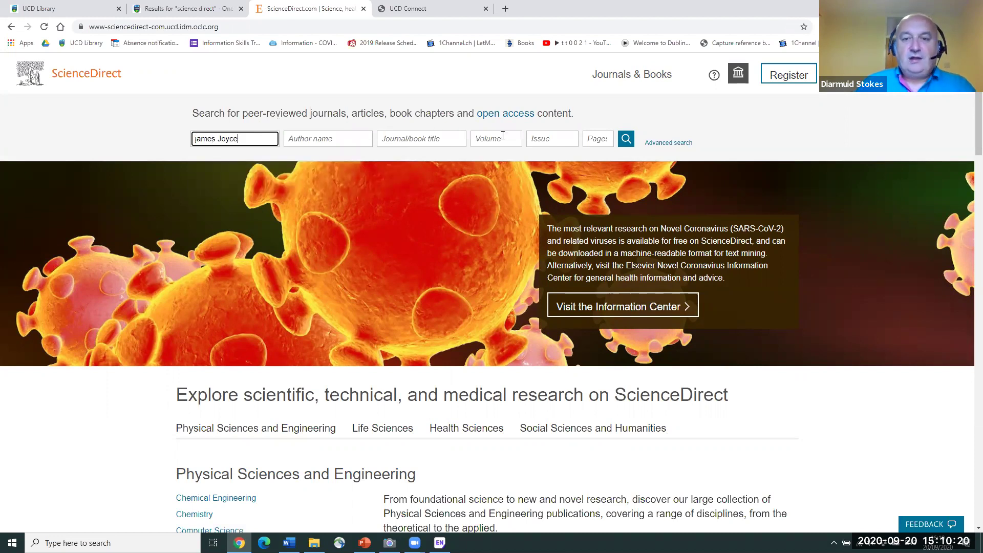
left_click(628, 143)
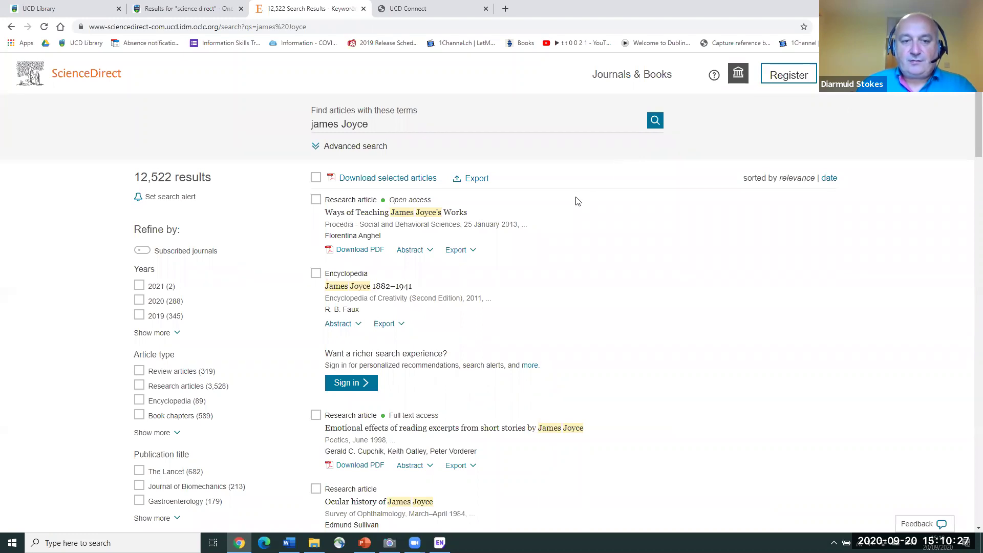
- Mark the James Joyce 1882–1941, Emotional effects and Ocular history results for export
scroll(578, 201, "down", 1)
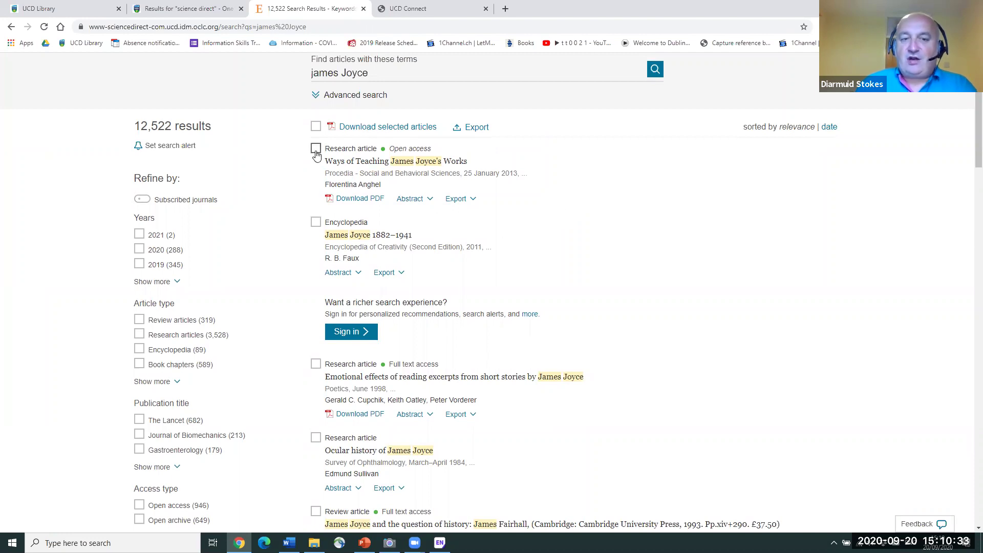
left_click(316, 221)
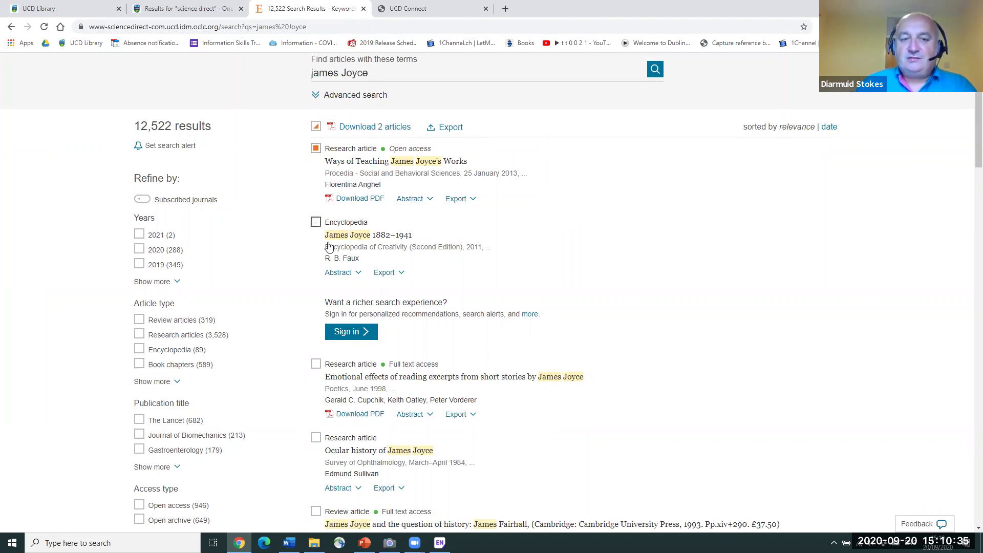
left_click(316, 365)
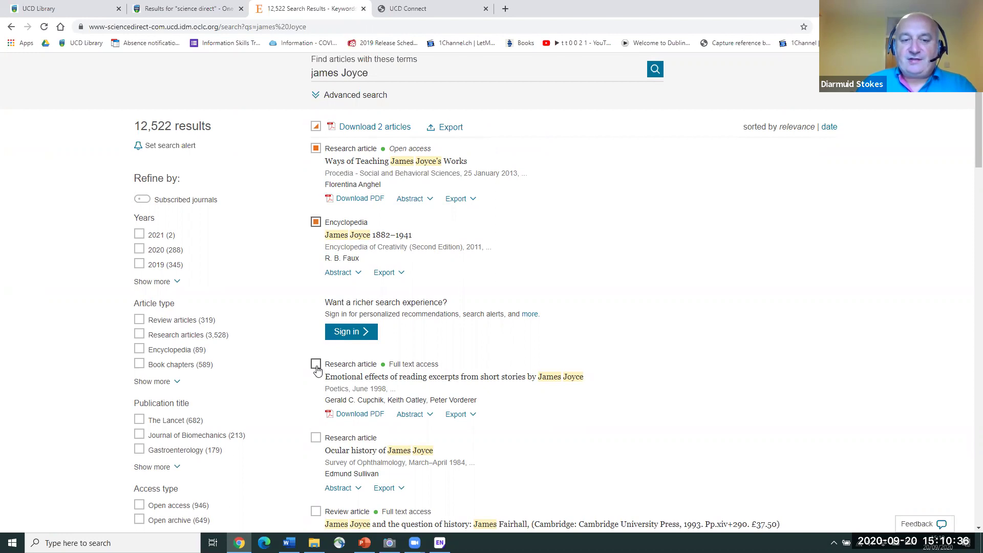
left_click(316, 439)
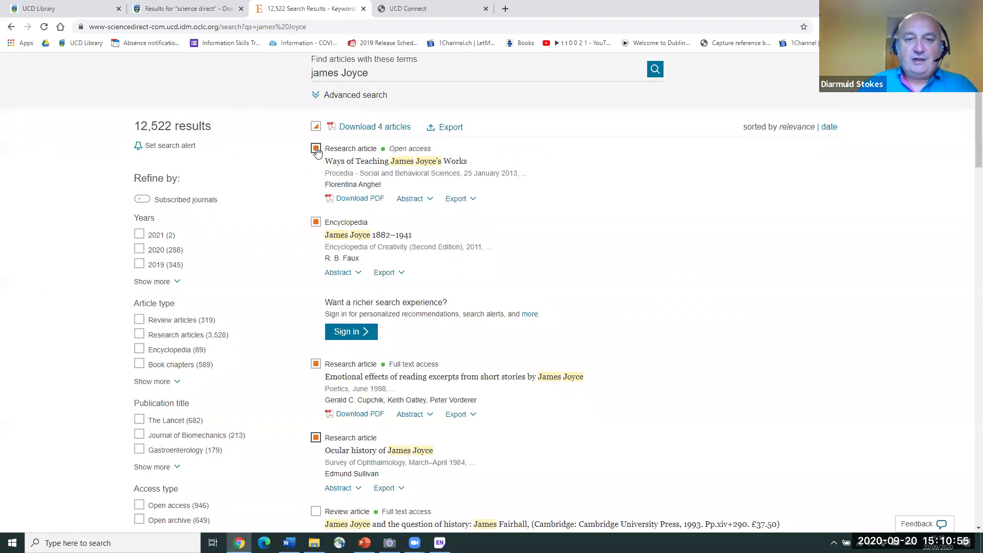
left_click(452, 129)
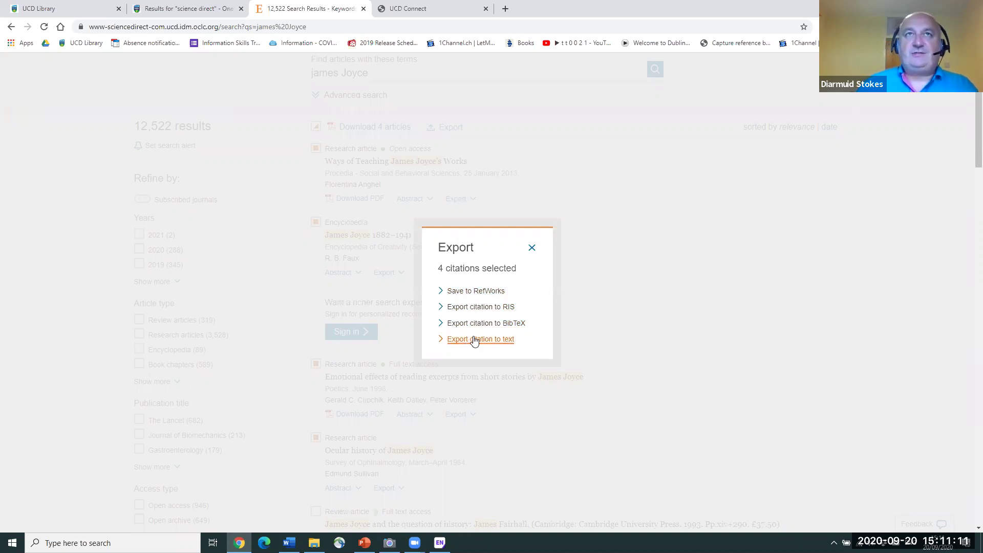
- Export the selected citations to RIS and open the file in EndNote
left_click(487, 309)
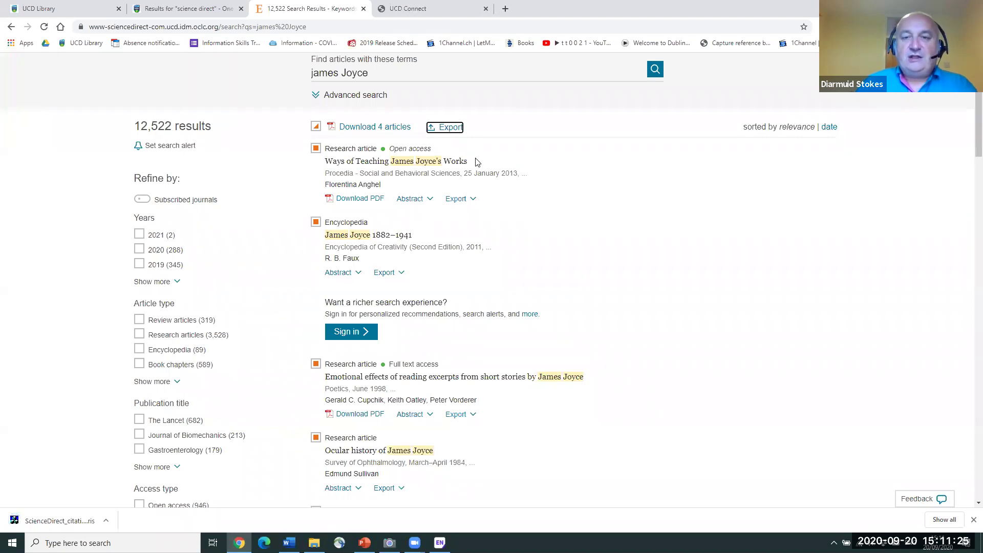
left_click(59, 521)
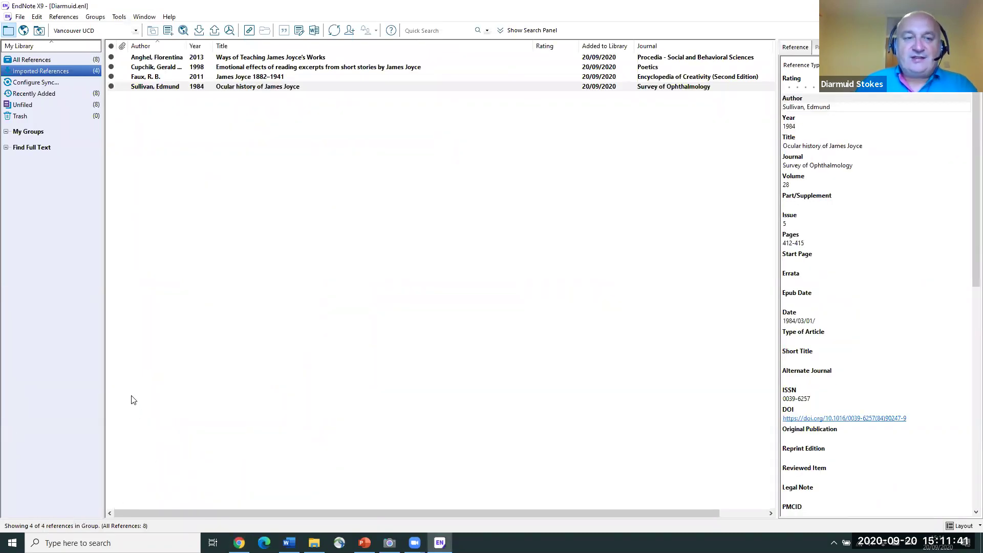
- Preview the Cupchik and Faux references, then list all 8 references and select The Snapper
left_click(255, 70)
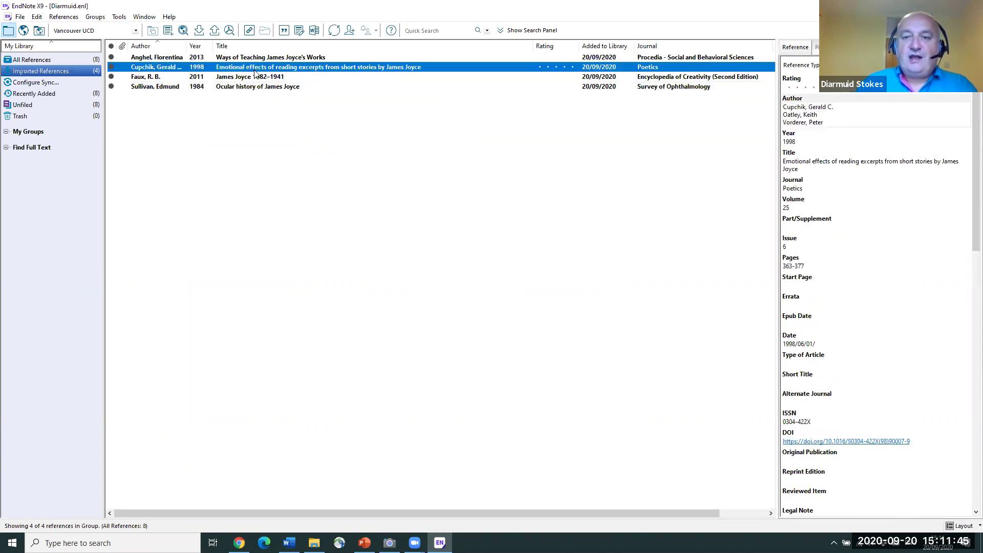
left_click(251, 78)
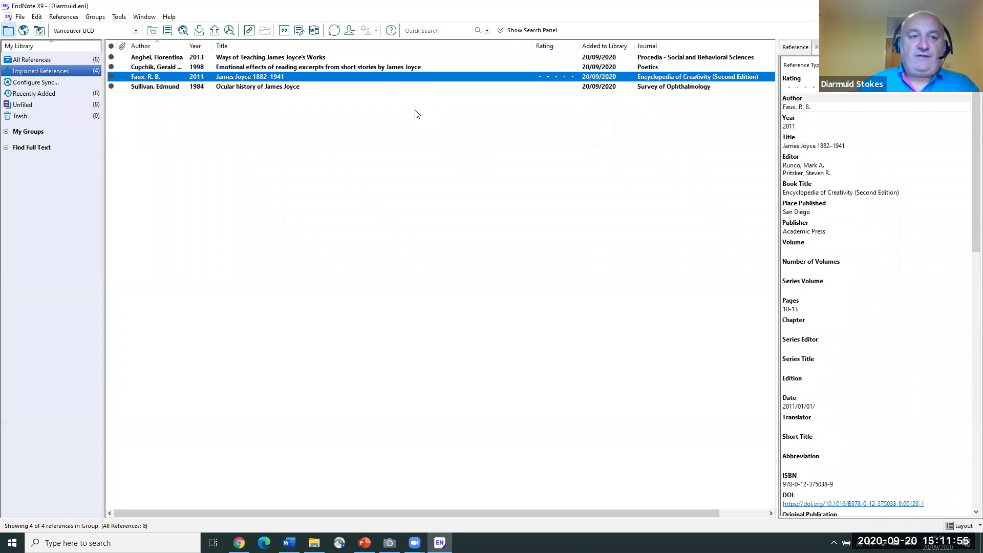
left_click(26, 60)
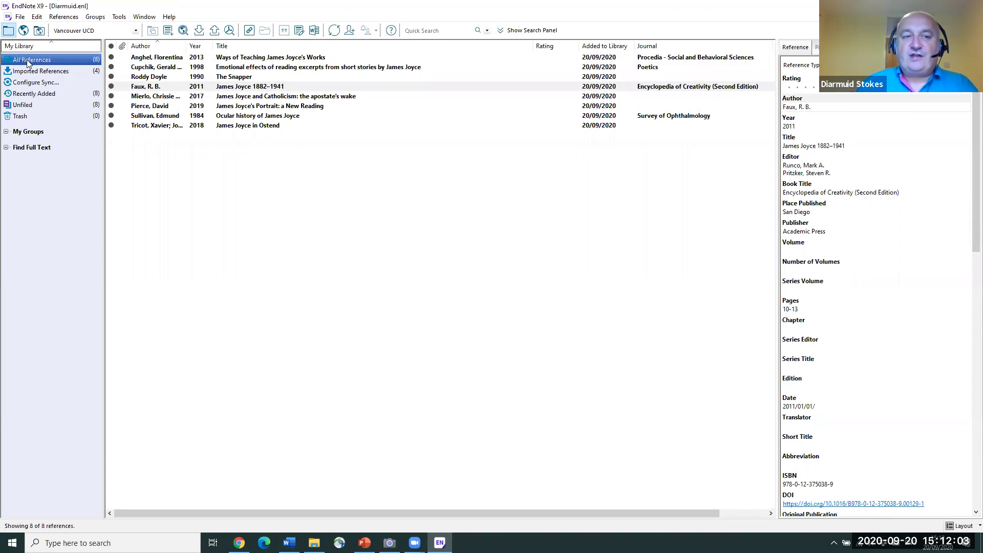
left_click(175, 79)
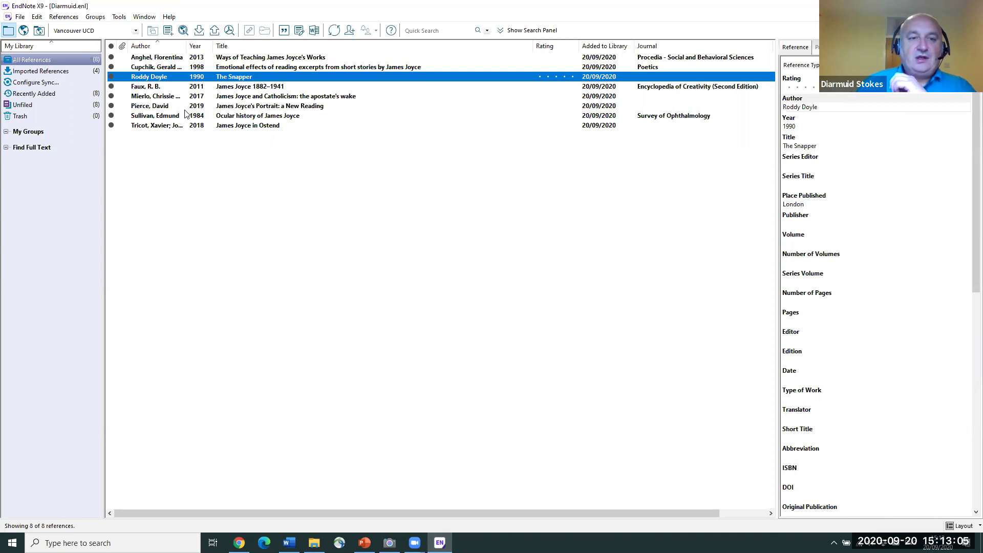
left_click(22, 18)
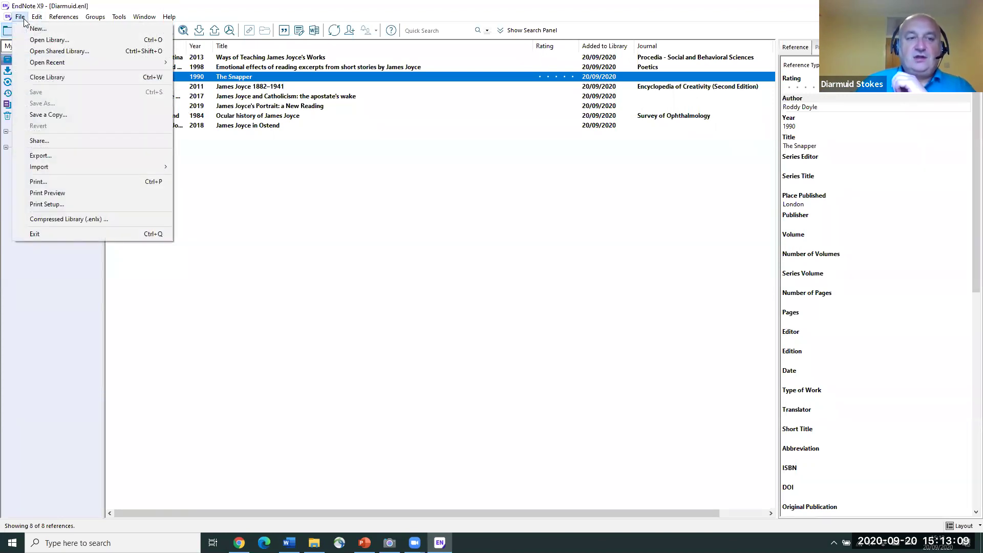
- Import the Desktop\PDFs folder with Duplicates set to Import All
mouse_move(49, 165)
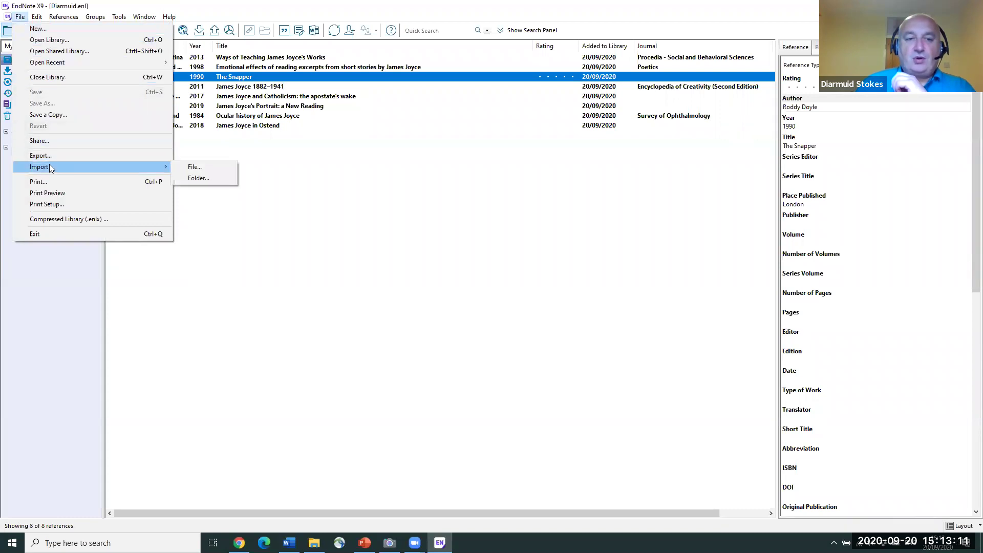
left_click(192, 178)
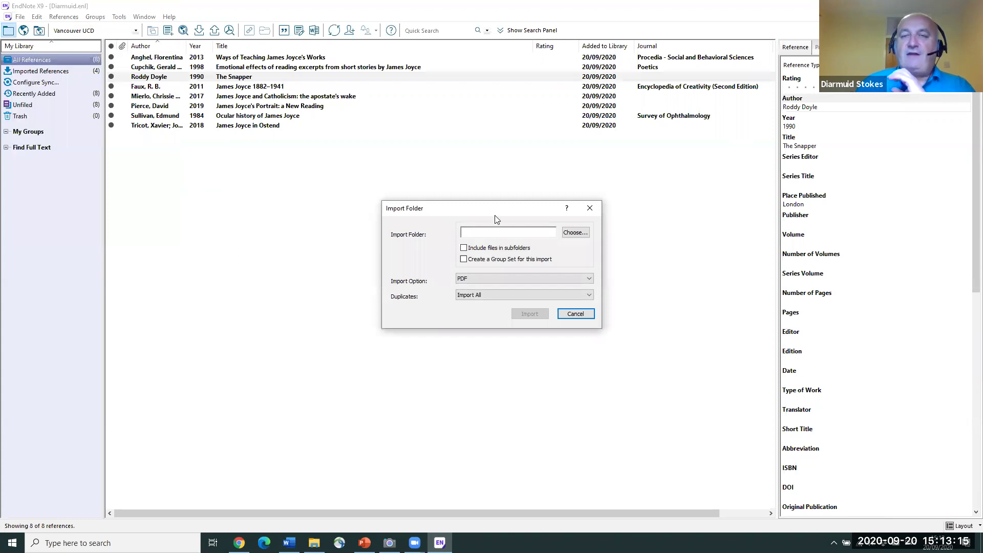
left_click(575, 234)
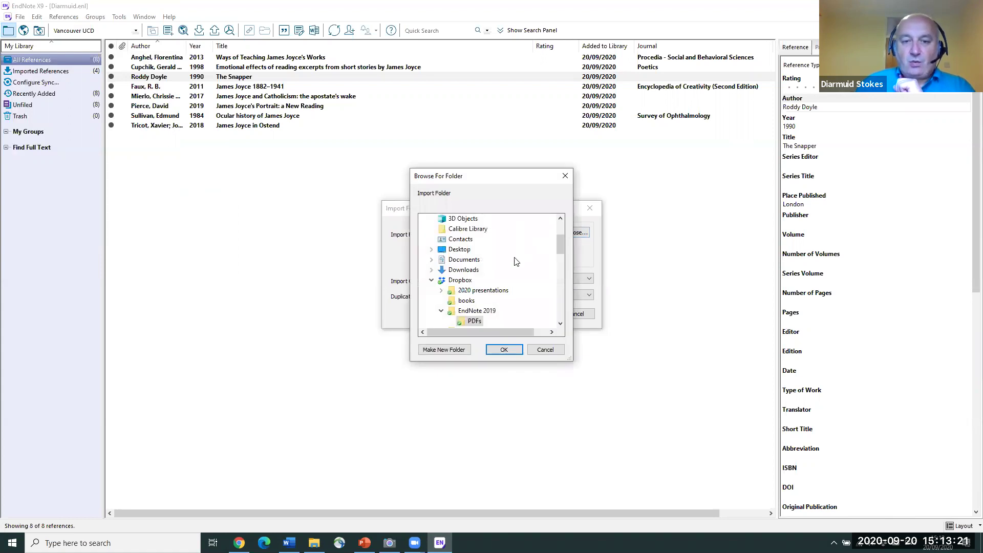
double_click(460, 250)
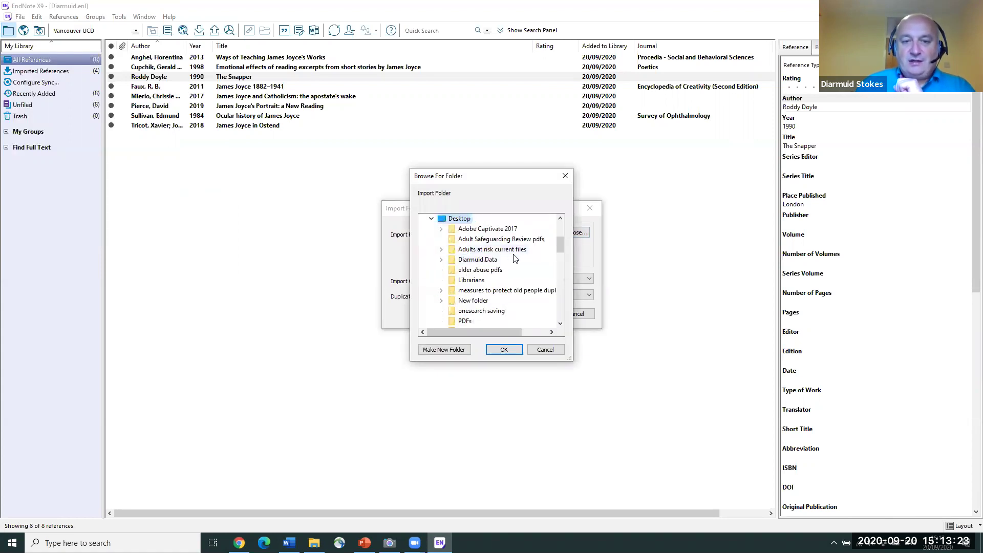
left_click(465, 321)
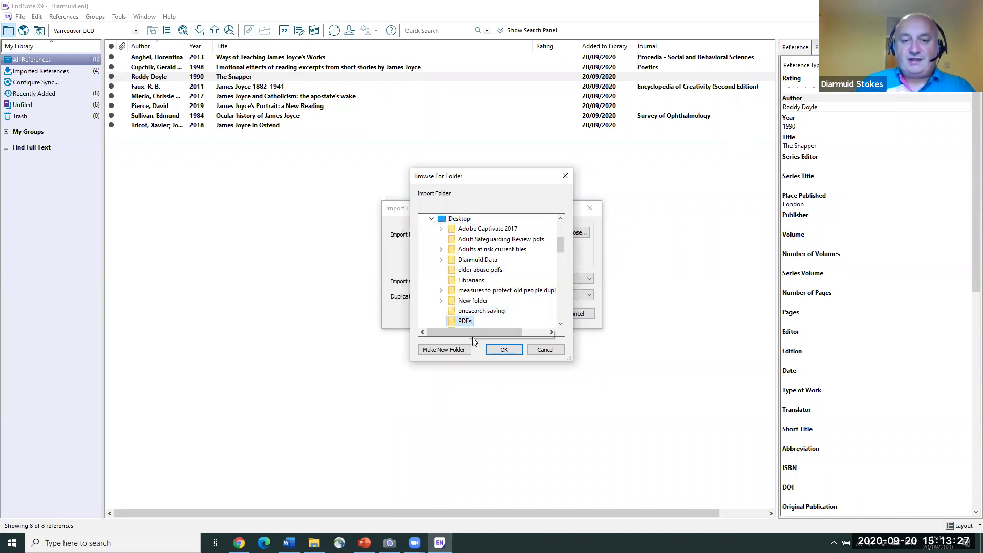
left_click(502, 352)
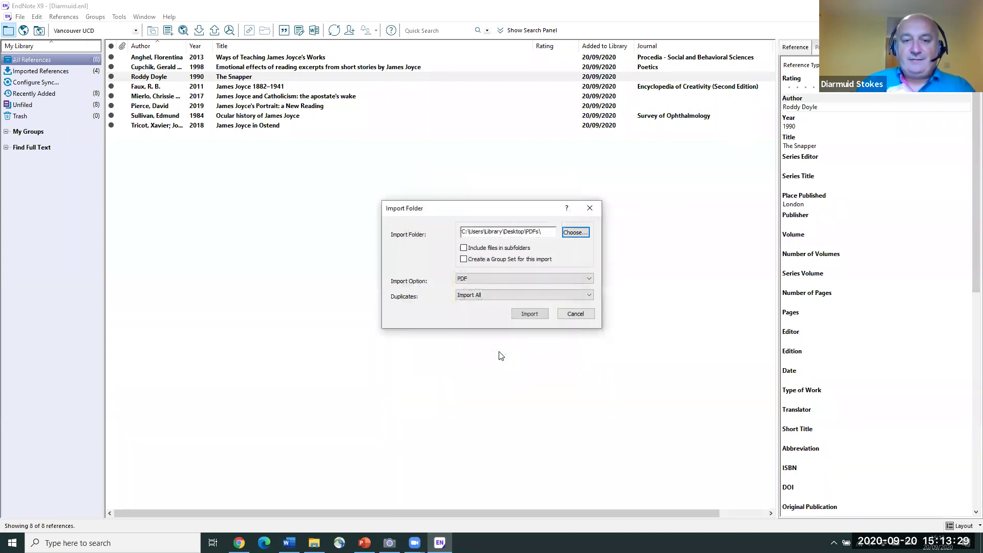
left_click(471, 295)
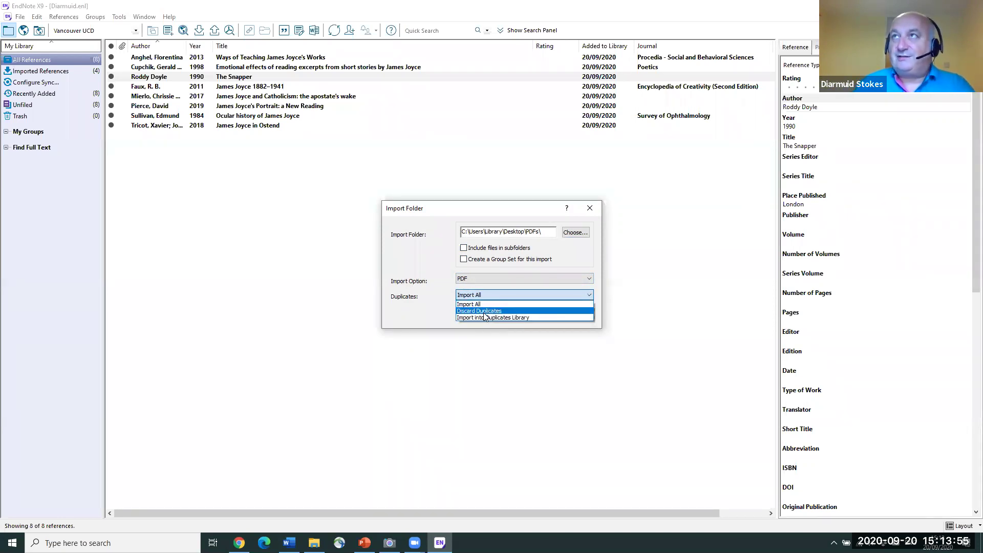
left_click(482, 343)
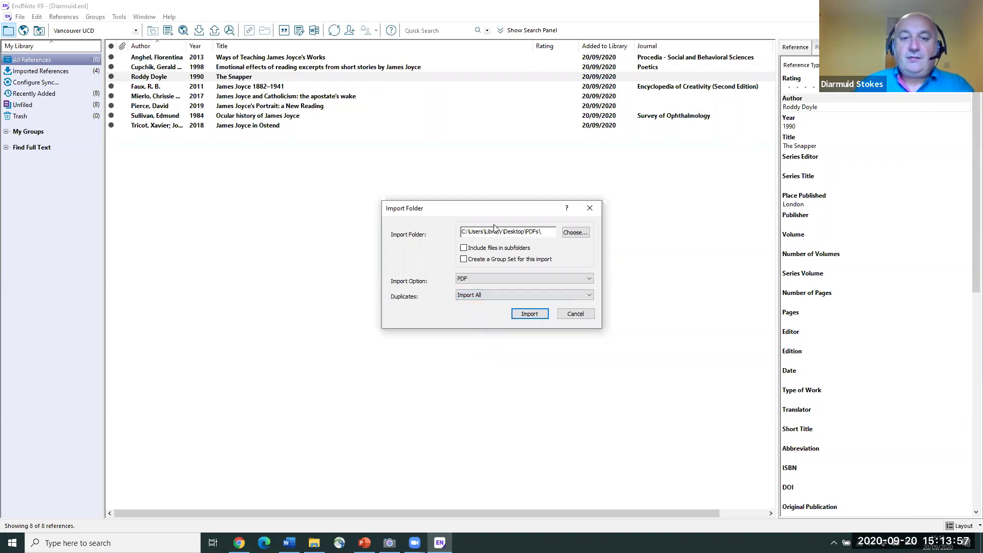
left_click(532, 318)
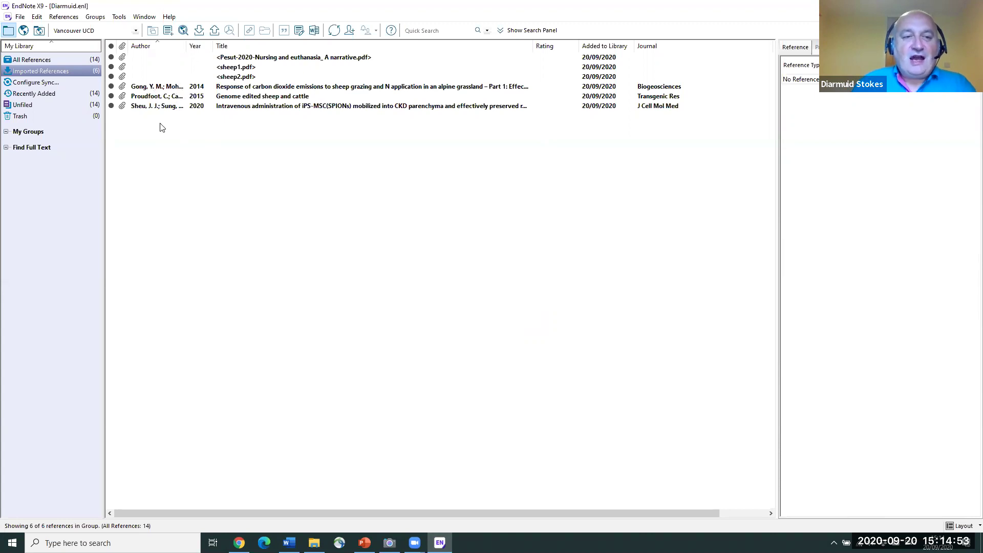
- Select the new Gong, Proudfoot and Sheu references, then clear the selection
left_click_drag(159, 97, 158, 85)
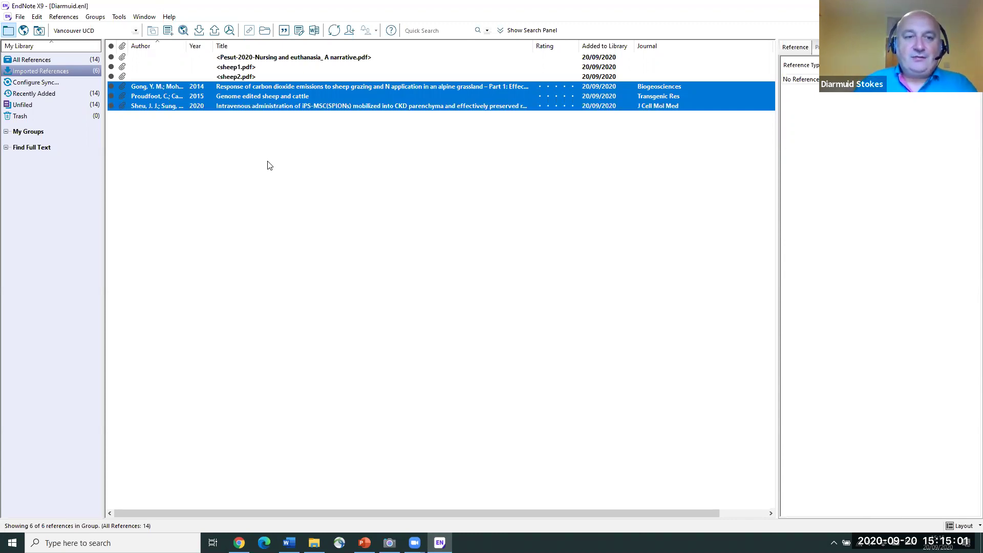
left_click(266, 148)
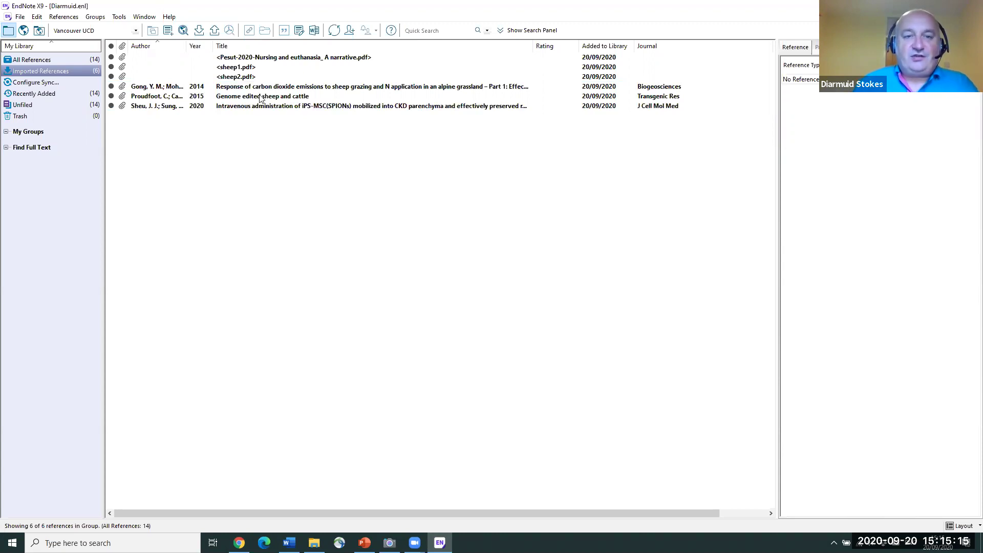
- Display the attached PDF of the Gong 2014 Biogeosciences sheep-grazing article
left_click(285, 90)
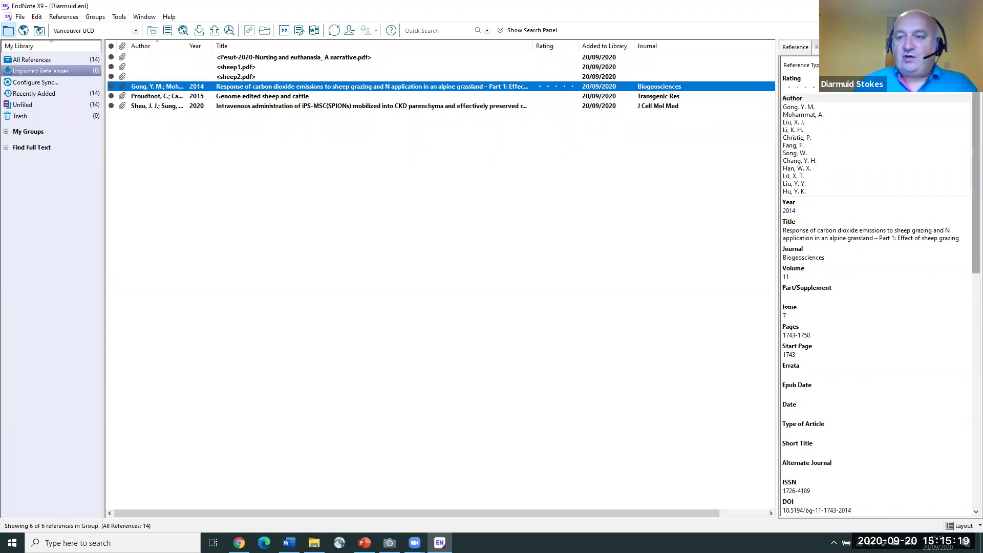
left_click(969, 108)
scroll(968, 108, "down", 10)
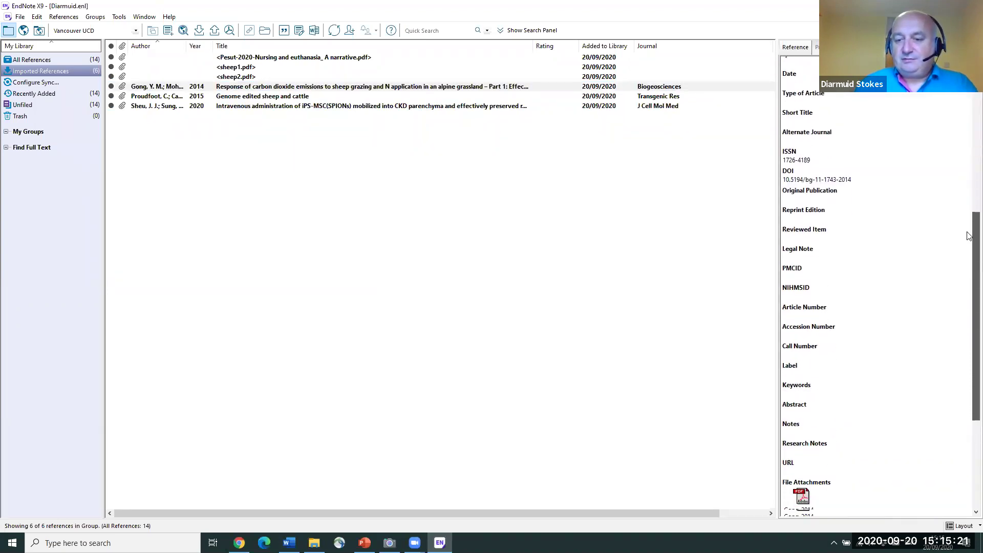
scroll(969, 267, "down", 1)
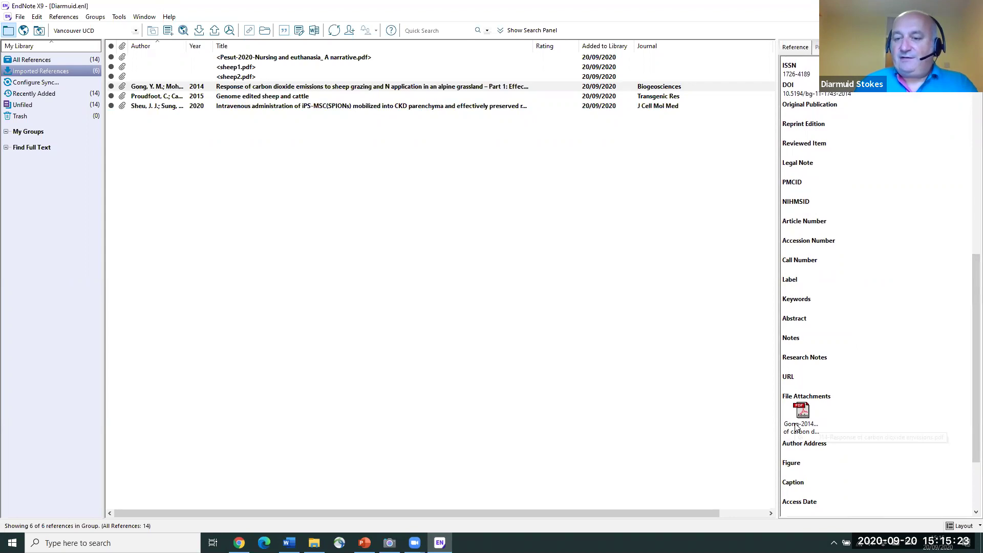
left_click_drag(976, 322, 969, 203)
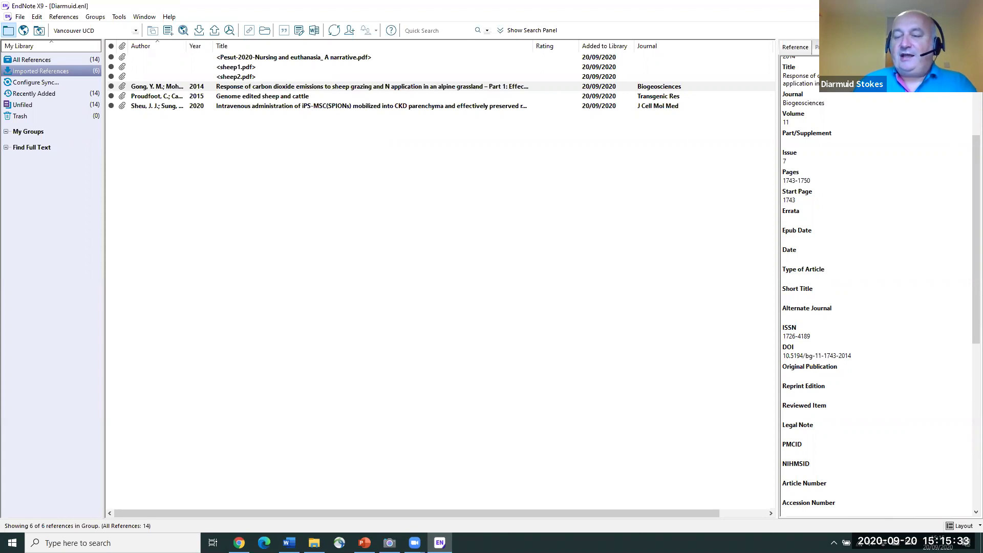
left_click(822, 46)
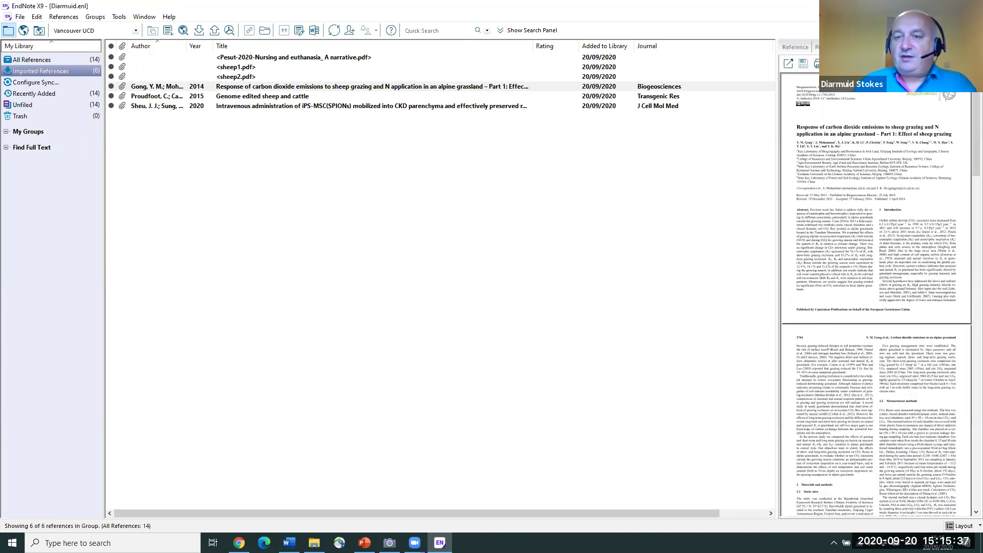
- Highlight the main title in the Gong 2014 PDF and save the annotated PDF
left_click(788, 65)
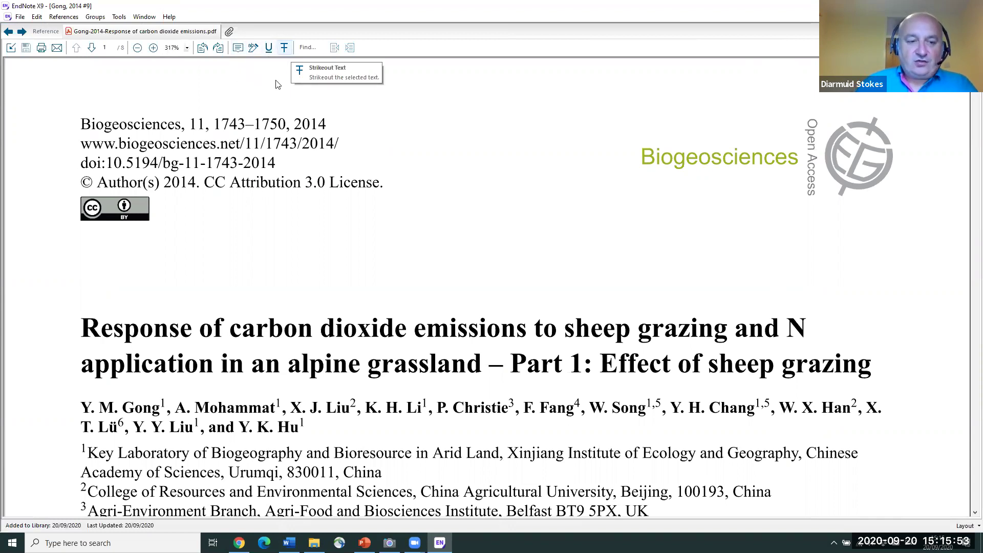
left_click_drag(86, 325, 487, 360)
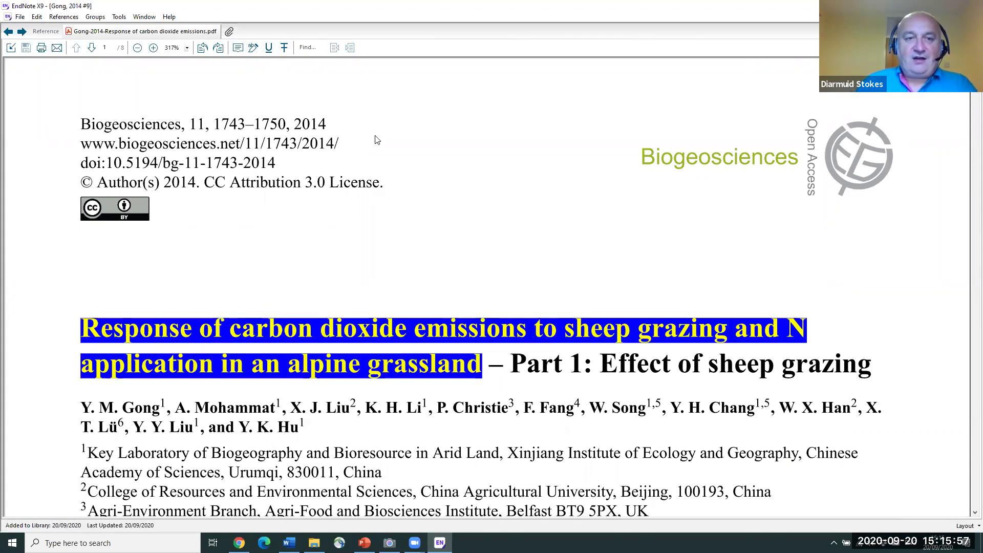
left_click(252, 51)
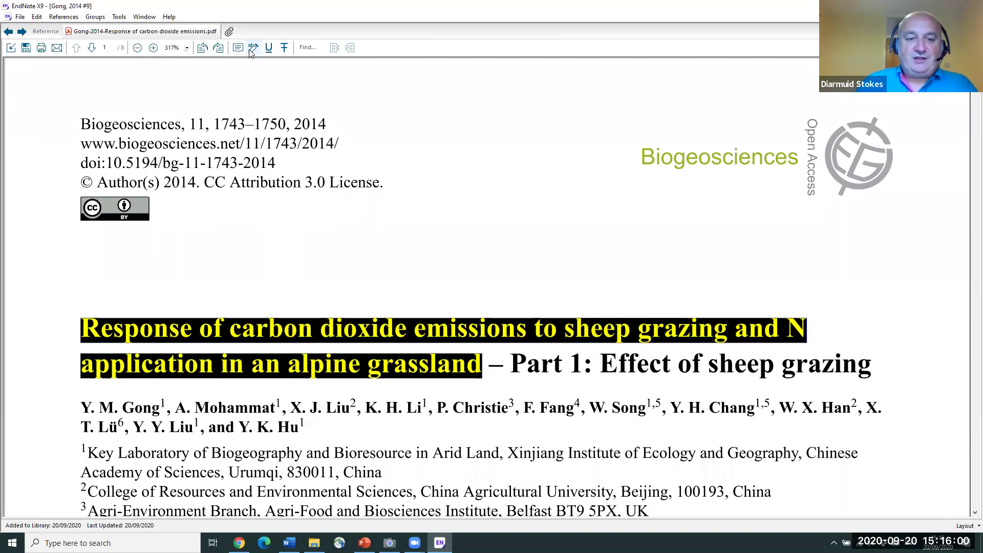
left_click(360, 226)
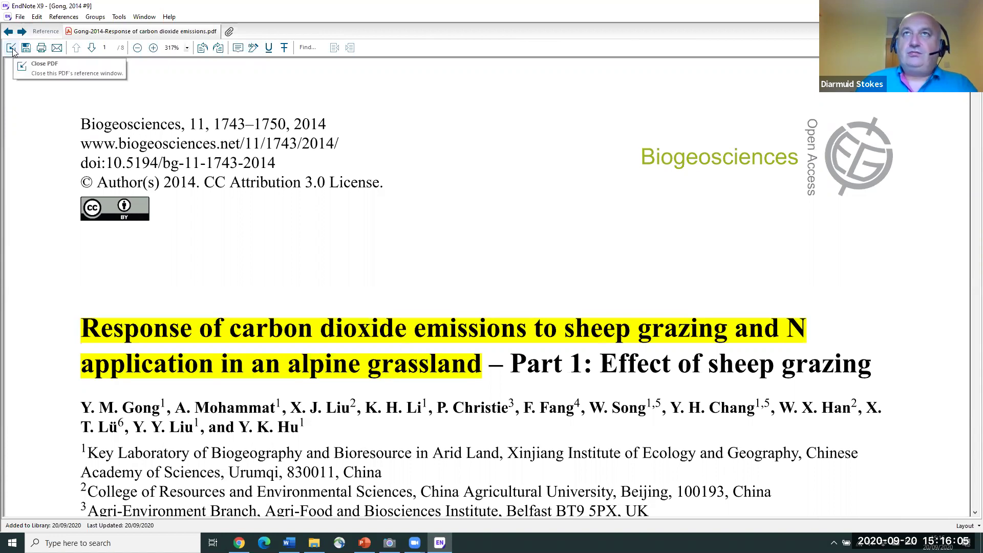
left_click(11, 48)
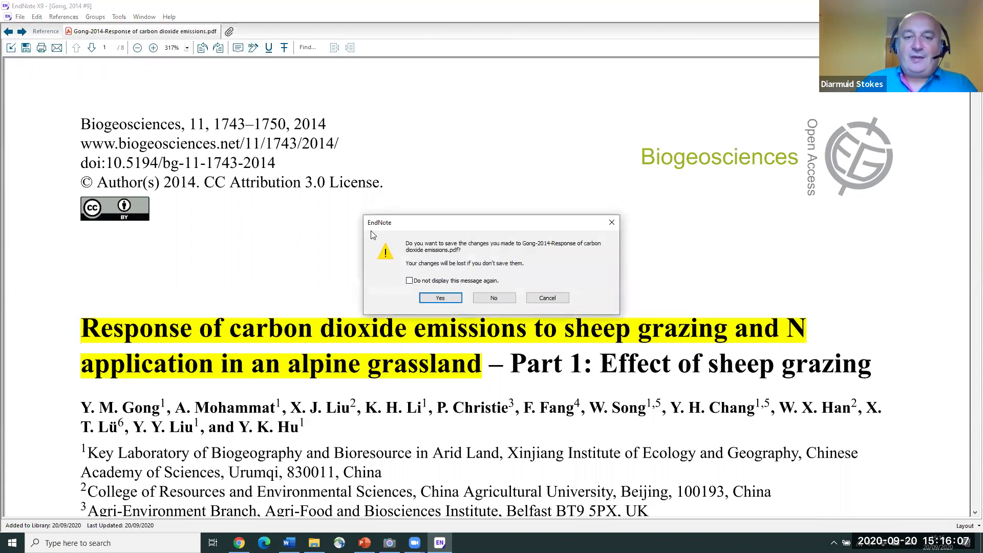
left_click(441, 299)
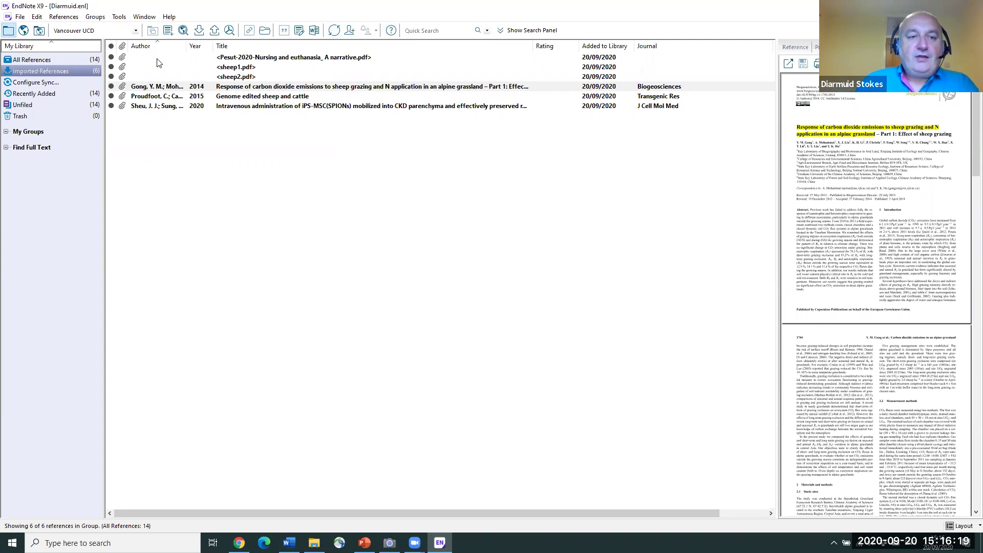
- Select the three PDF-only entries, preview the Pesut nursing and euthanasia PDF, then list all references
left_click_drag(134, 57, 138, 77)
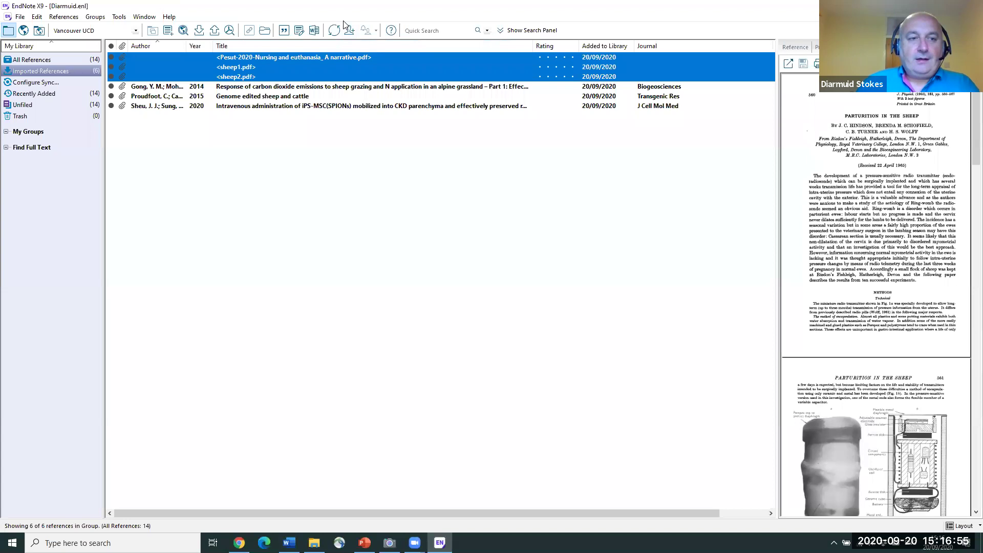
left_click(318, 61)
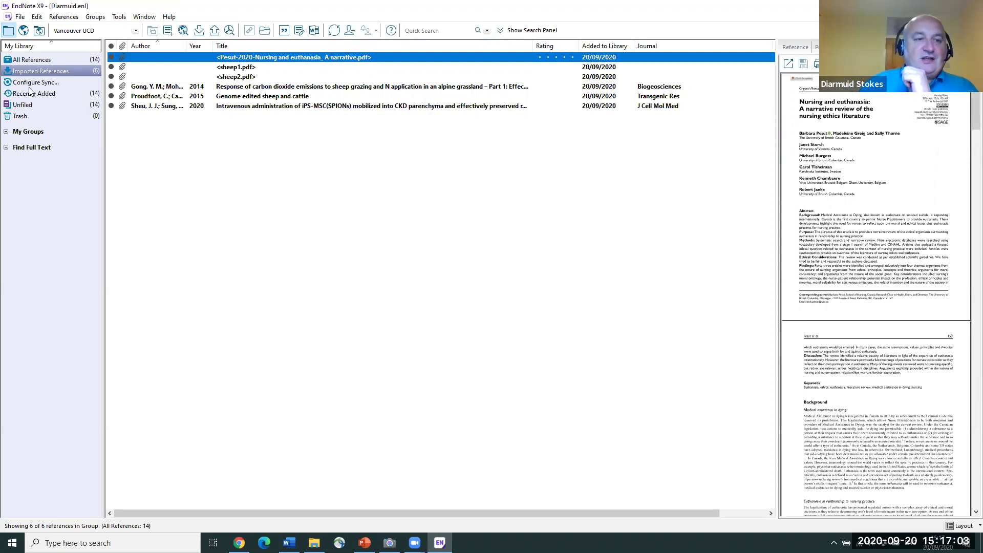
left_click(30, 62)
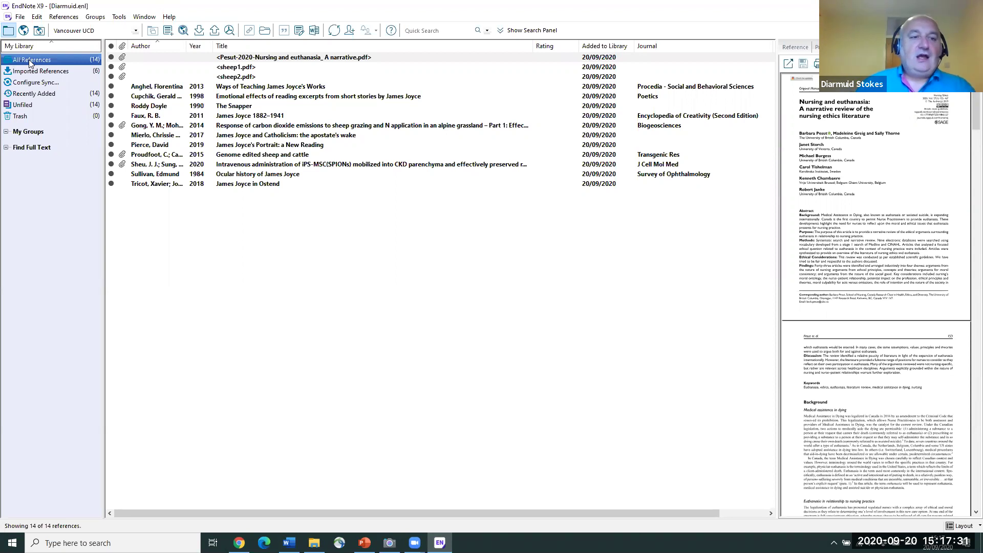
- Create a custom group named 'Number 1' under My Groups
left_click(25, 132)
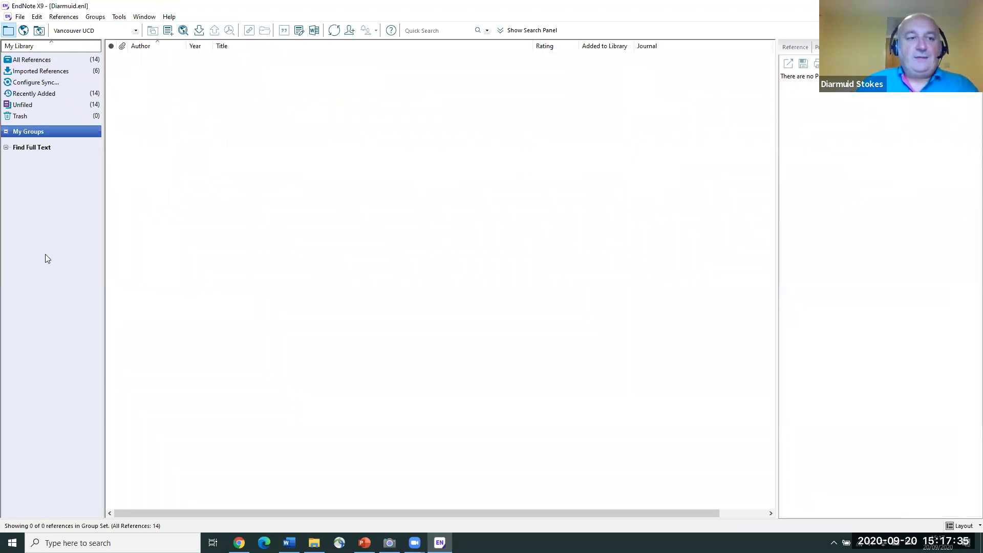
right_click(38, 132)
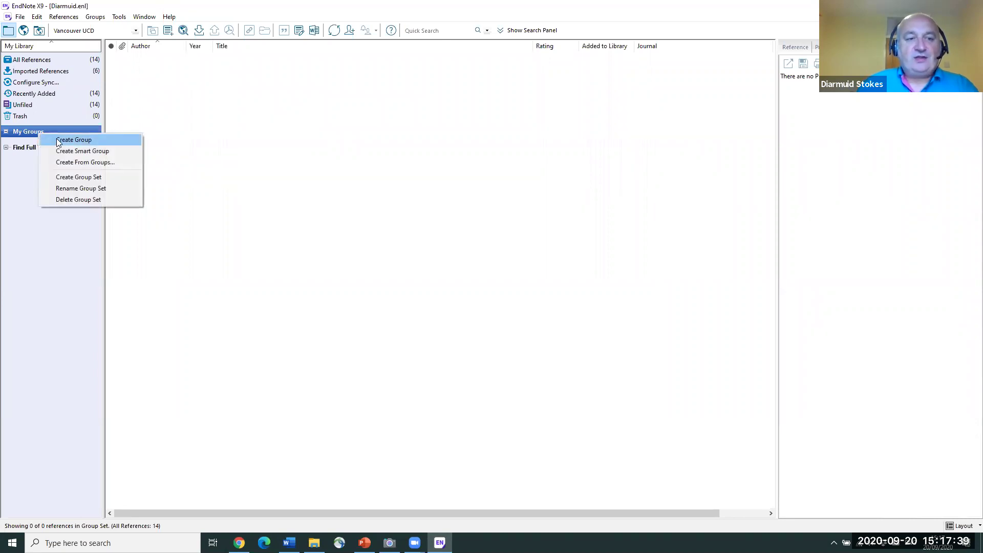
left_click(59, 140)
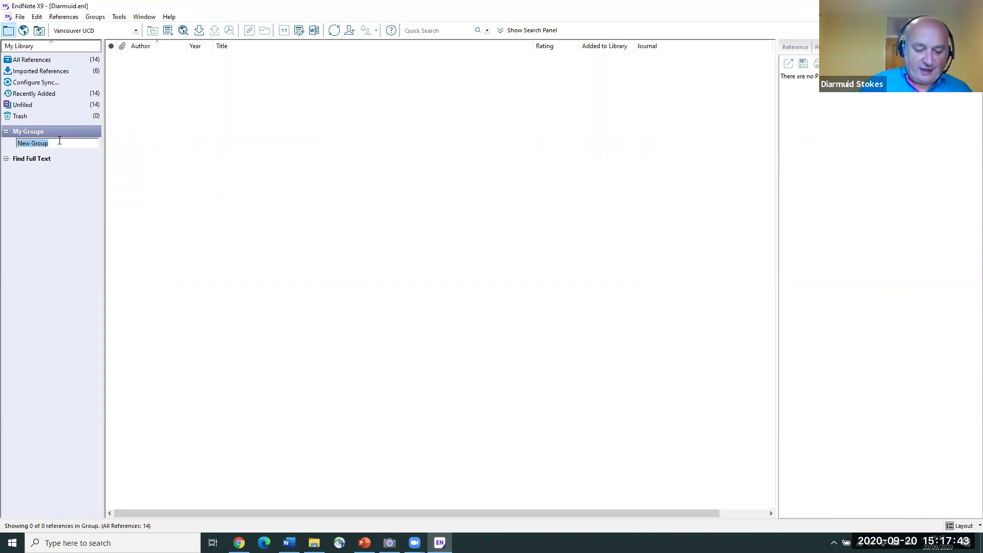
type("Number 1")
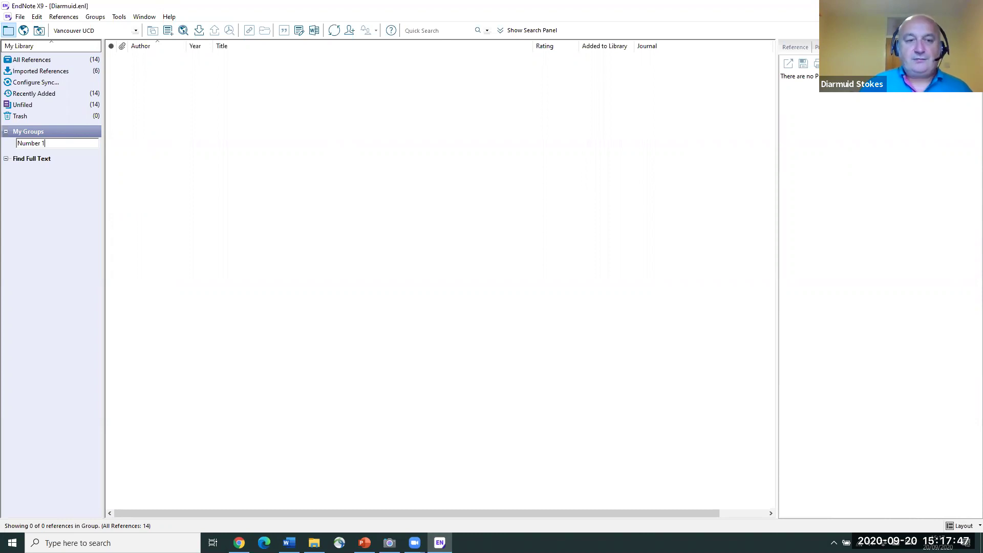
left_click(74, 159)
- Add a second group 'Number 2' under My Groups and return to All References
left_click(50, 132)
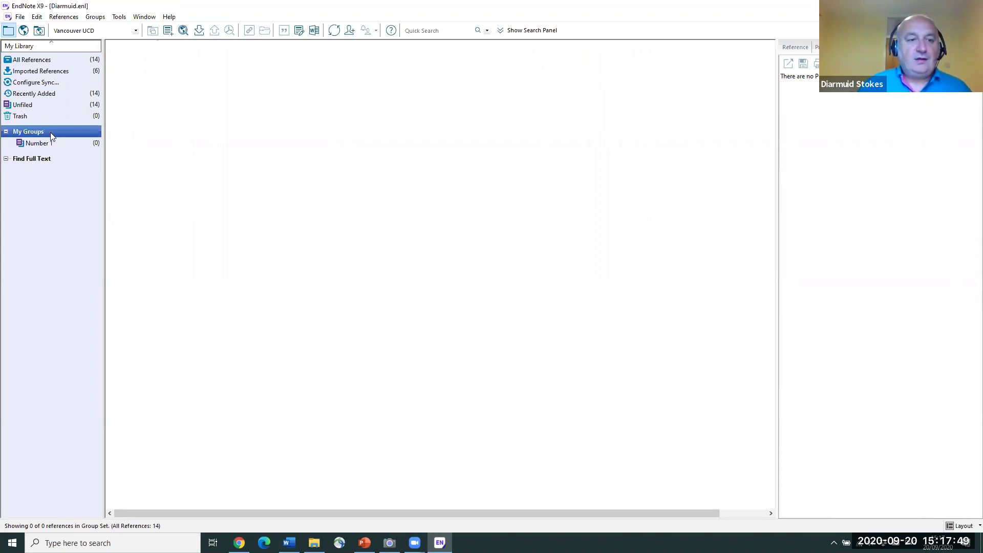
right_click(50, 132)
left_click(71, 141)
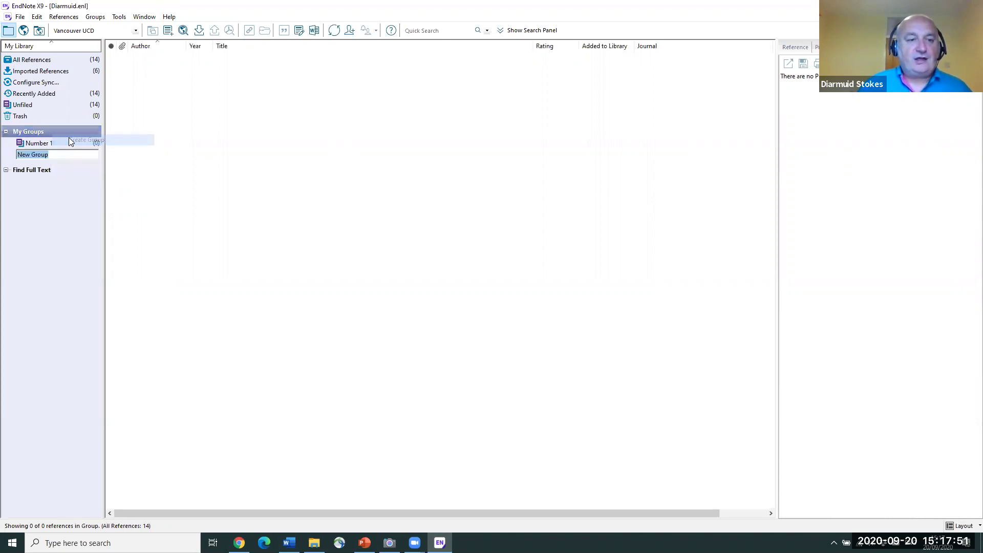
type("Number 2")
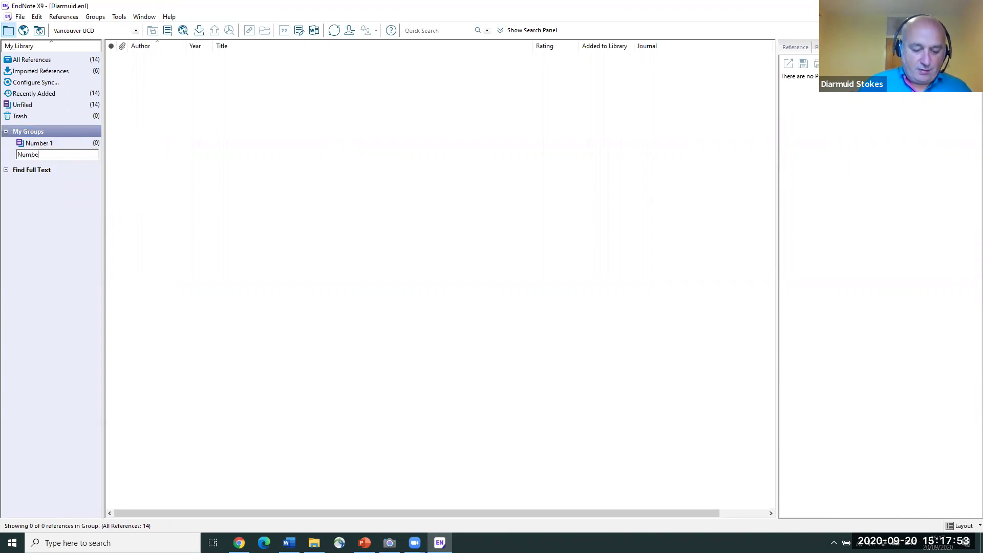
left_click(87, 171)
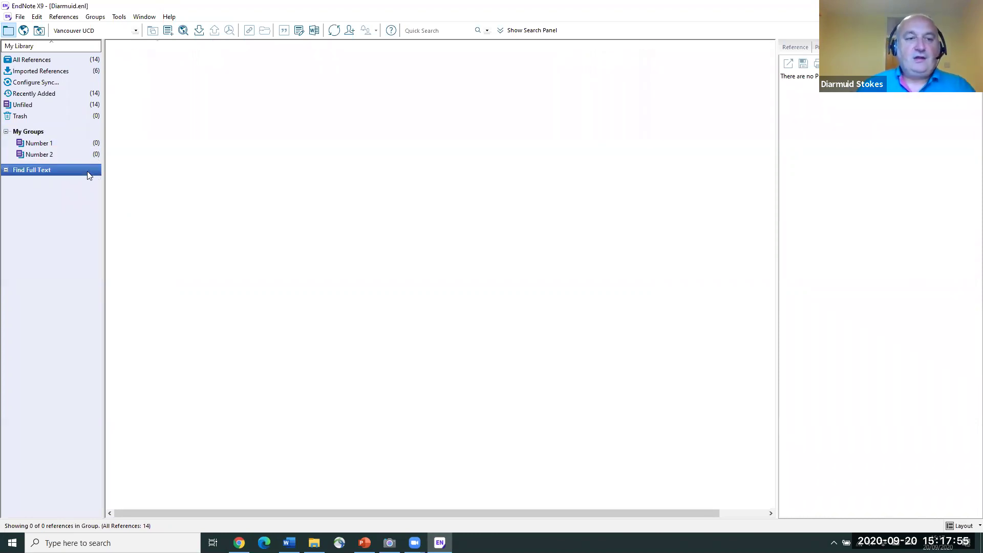
left_click(53, 60)
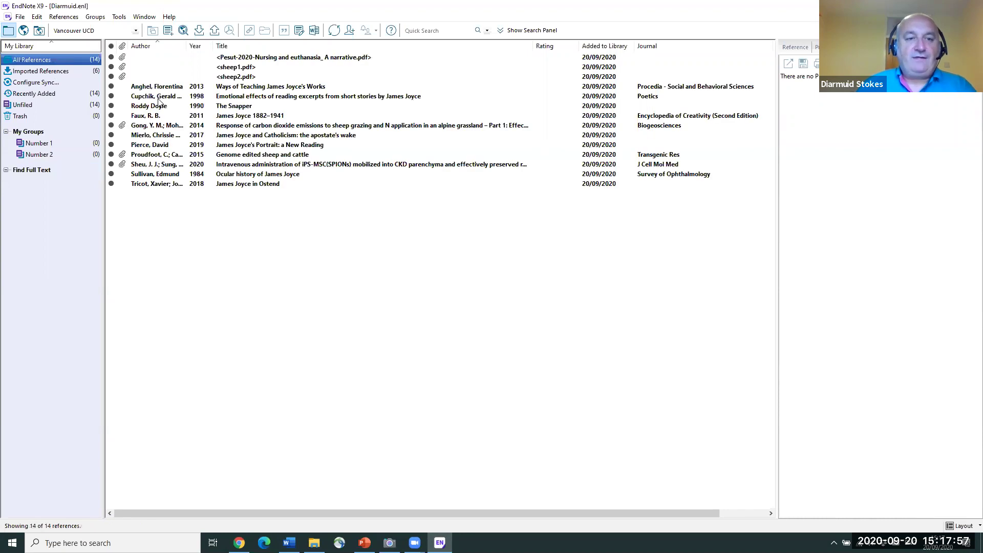
- Drag the Cupchik, Gong and Pierce references into the Number 1 group
left_click(159, 99)
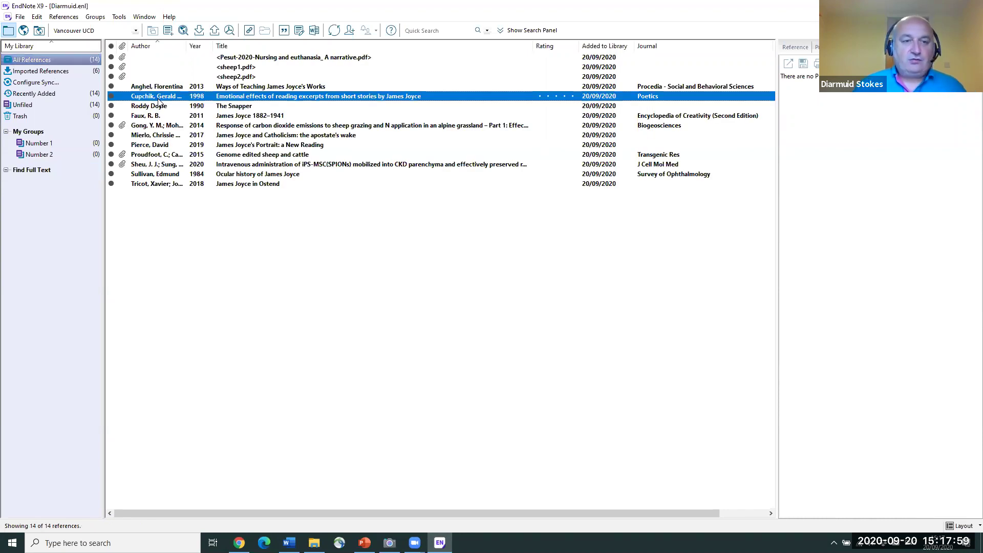
left_click(170, 126, "ctrl")
left_click(201, 145, "ctrl")
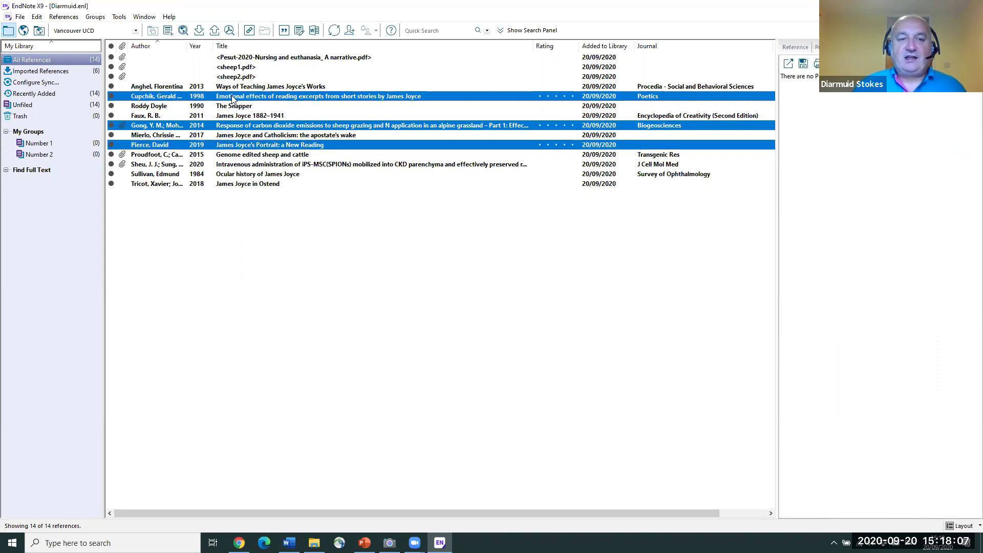
left_click_drag(233, 99, 66, 142)
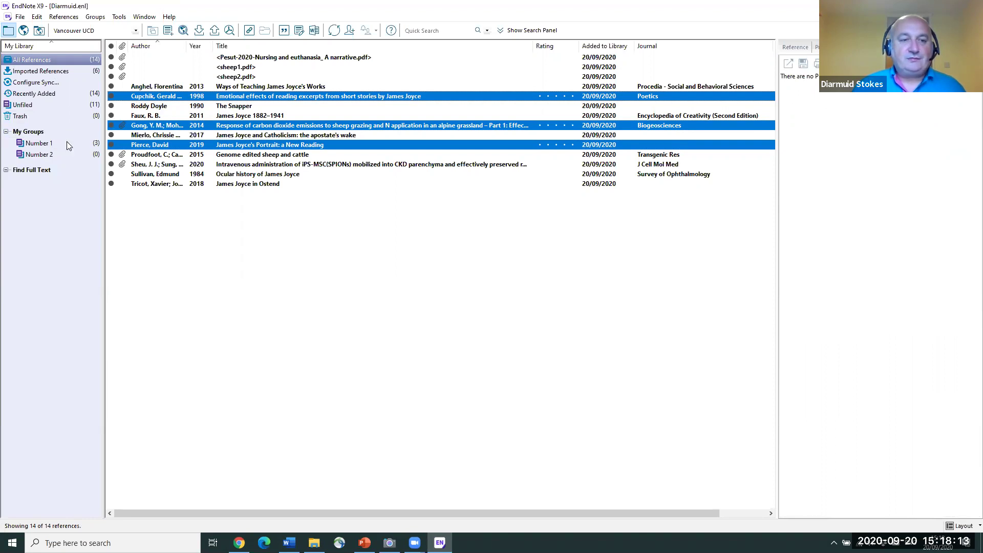
- Drag the Proudfoot, Pierce and Roddy Doyle references into Number 2, then view Number 1
left_click(163, 155)
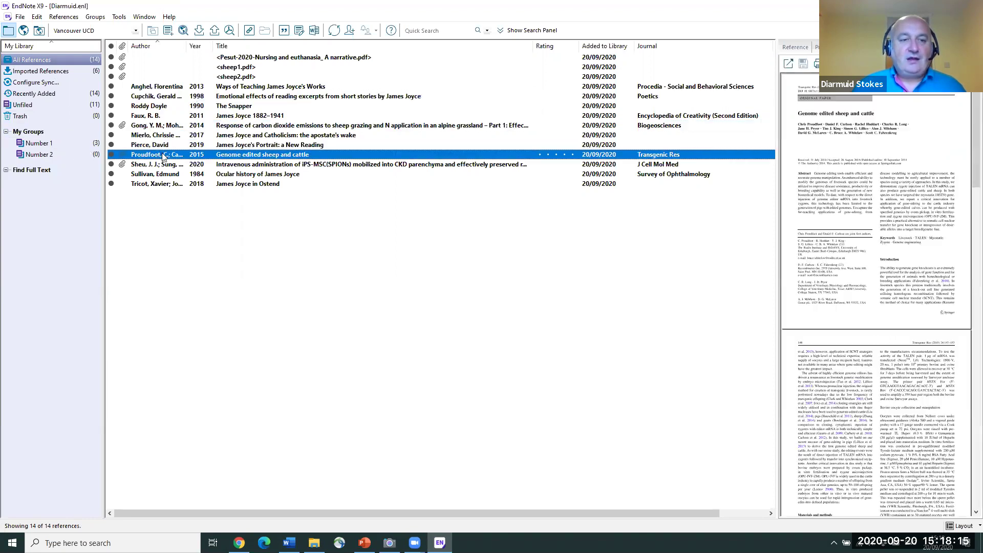
left_click(161, 146, "shift")
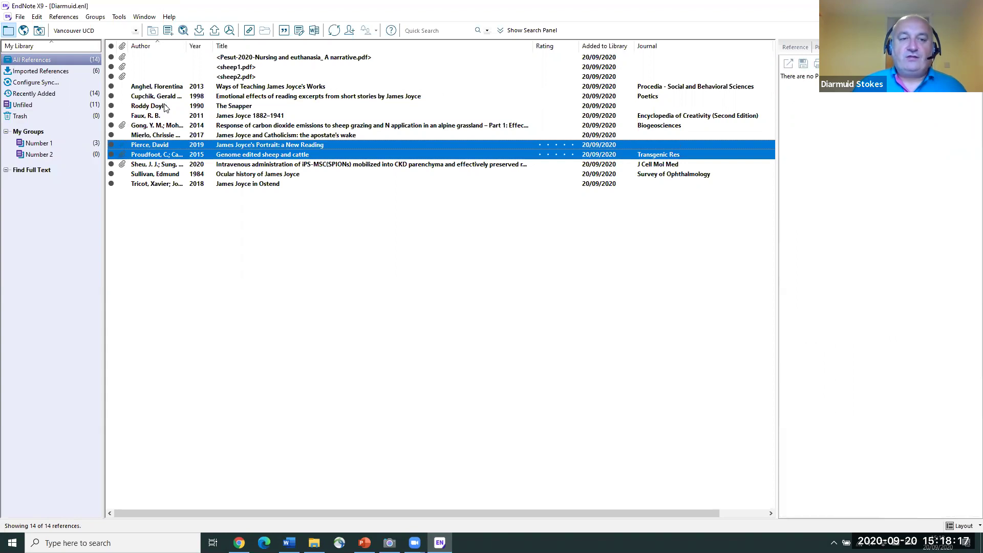
left_click(166, 107, "ctrl")
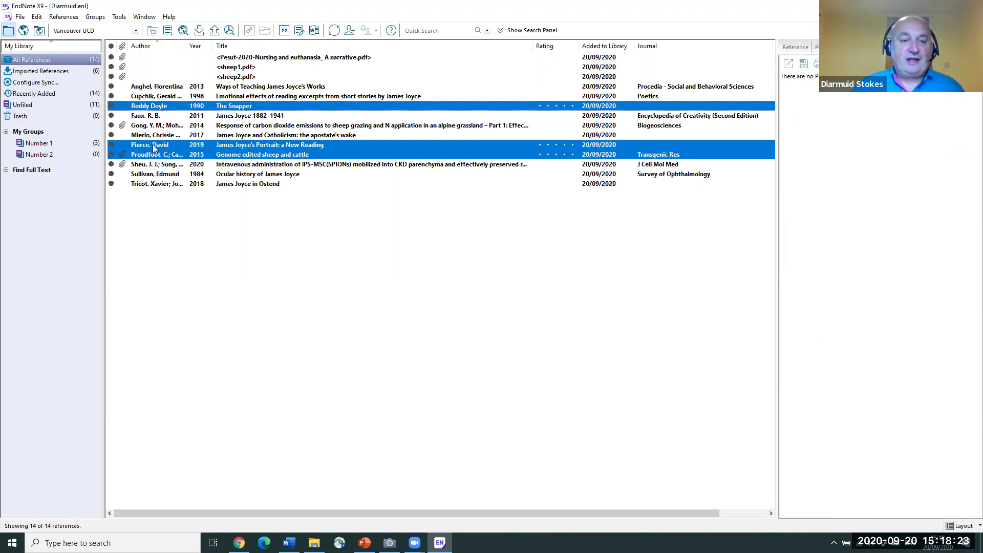
left_click_drag(163, 108, 71, 153)
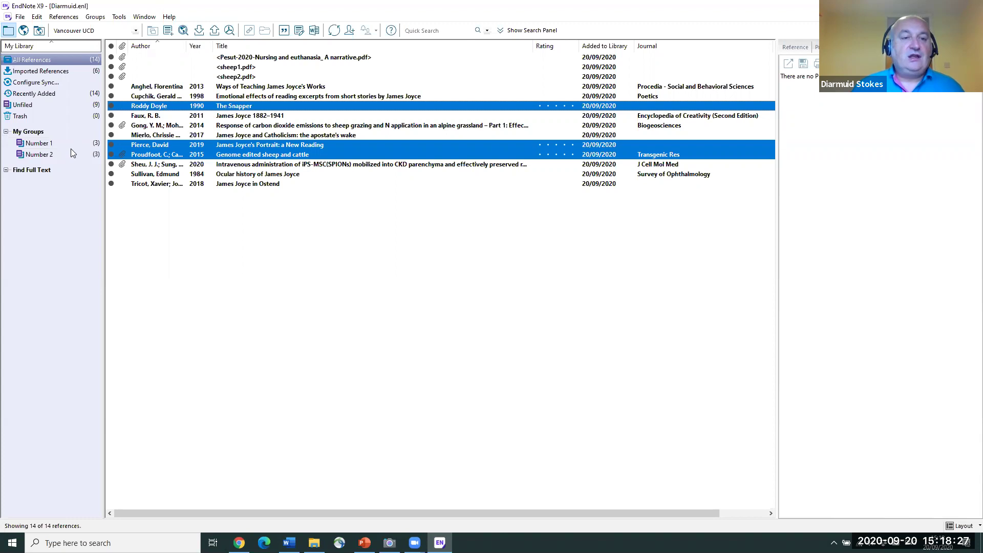
left_click(69, 143)
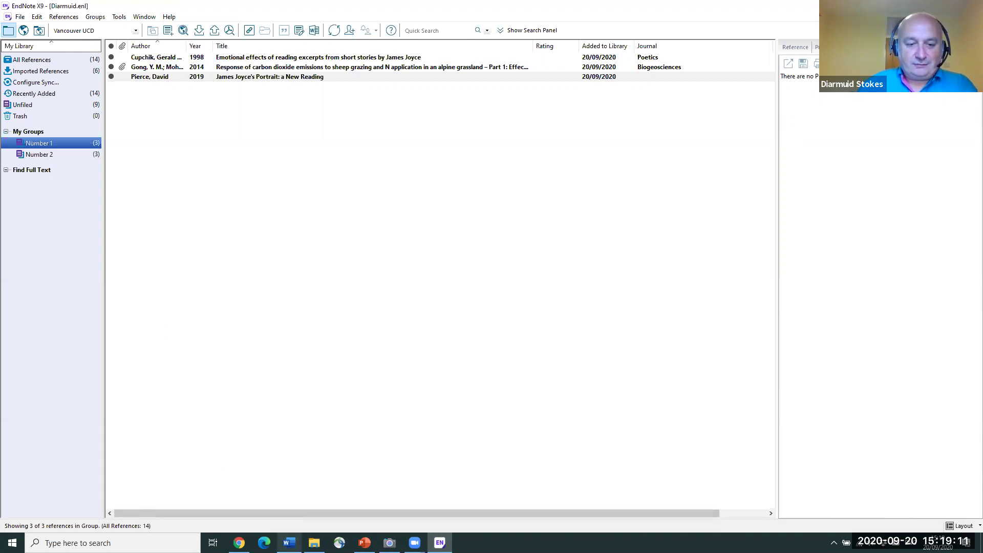
left_click(288, 543)
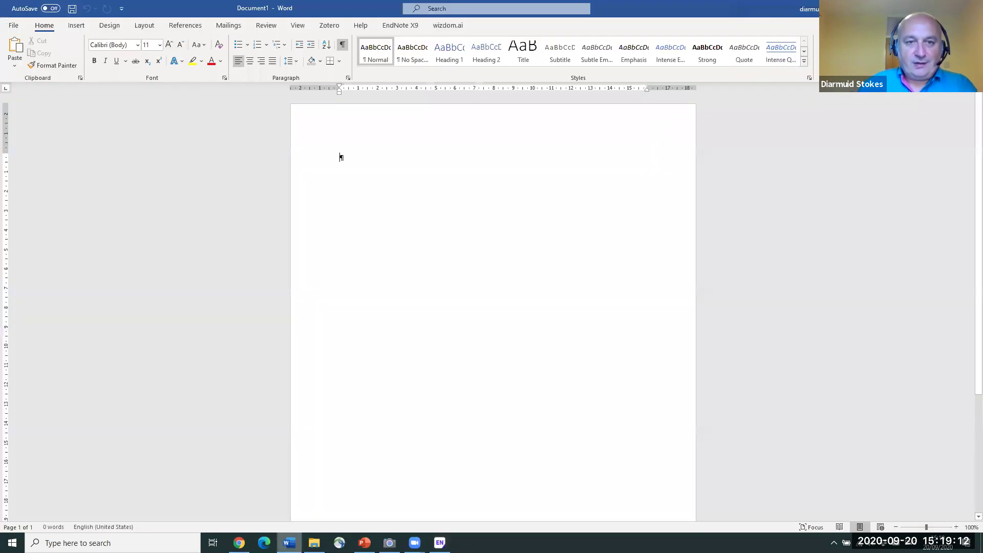
- Generate five sample paragraphs with =rand() and place the cursor after the first paragraph
left_click(402, 27)
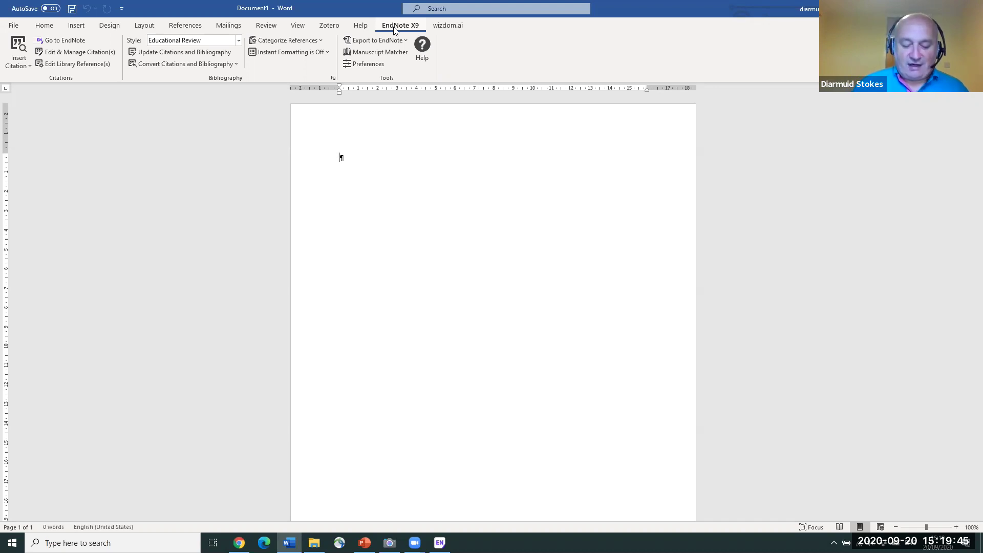
type("I")
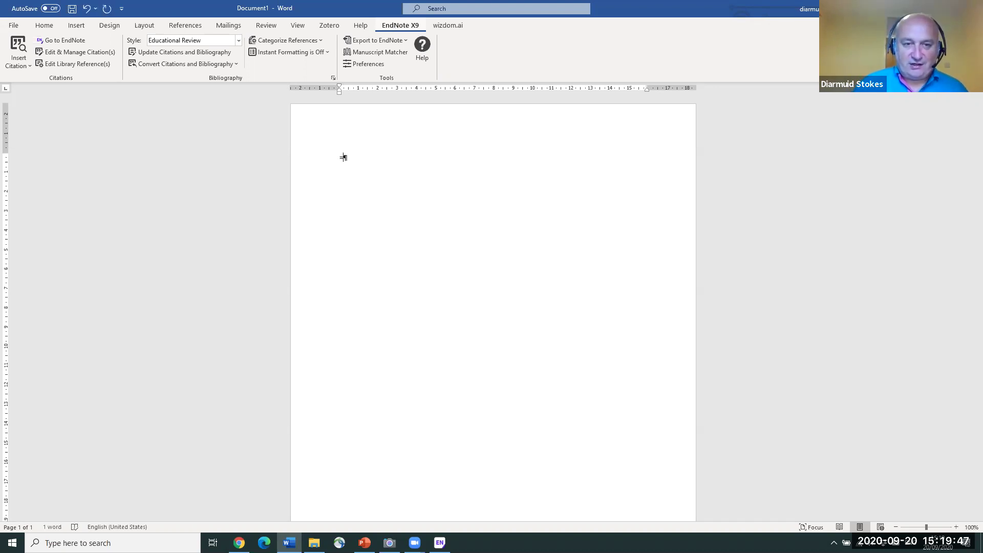
type("r")
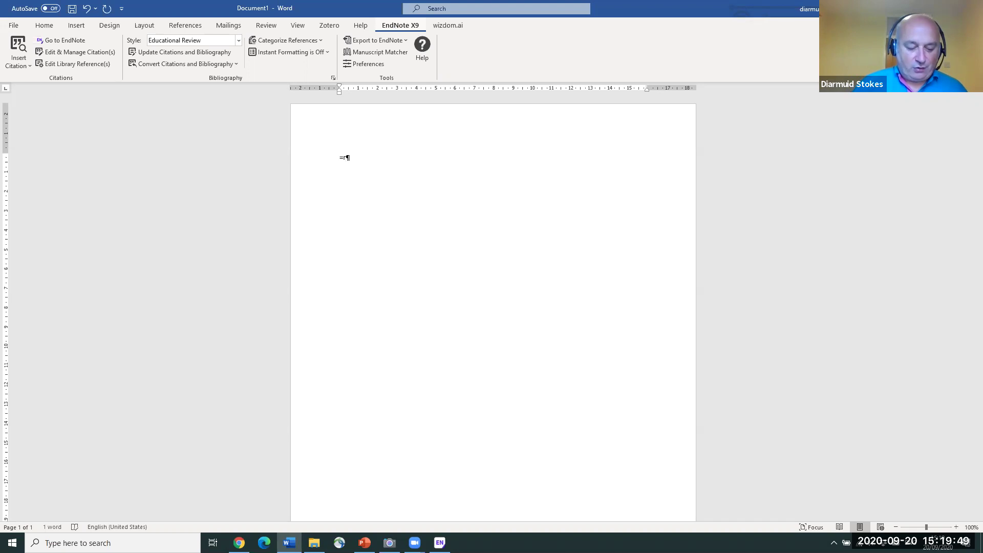
type("and()")
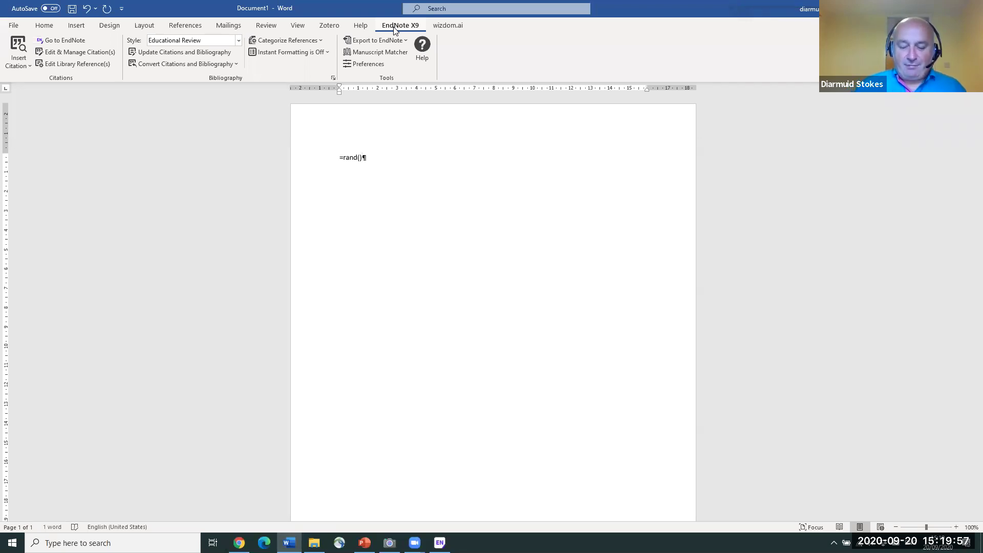
key("Return")
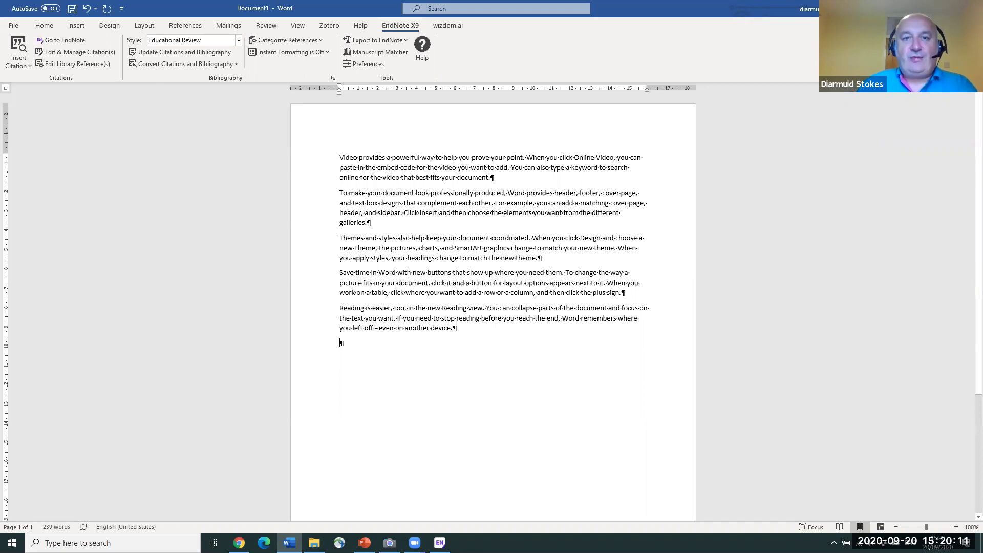
left_click(496, 174)
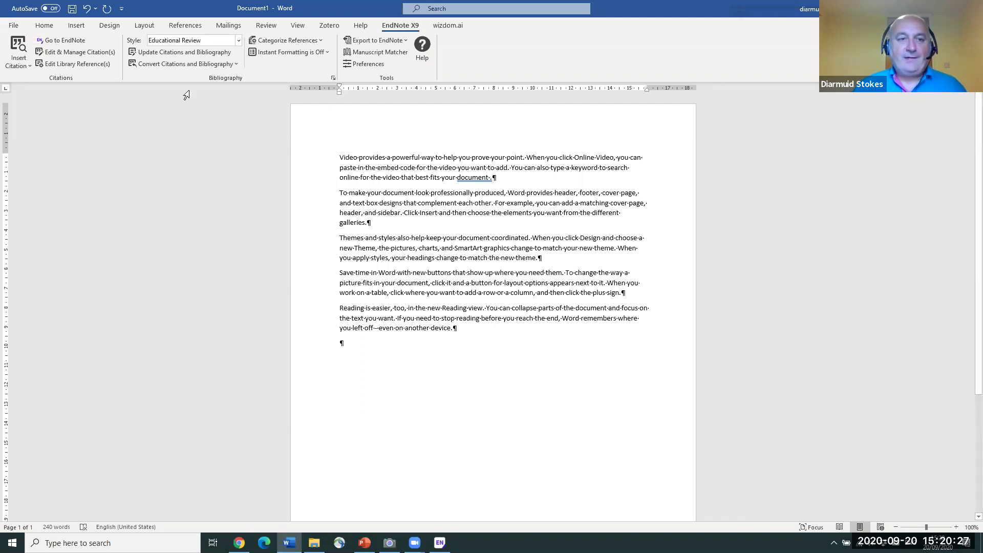
- Zoom the Word document view to 200%
left_click(296, 25)
left_click(302, 51)
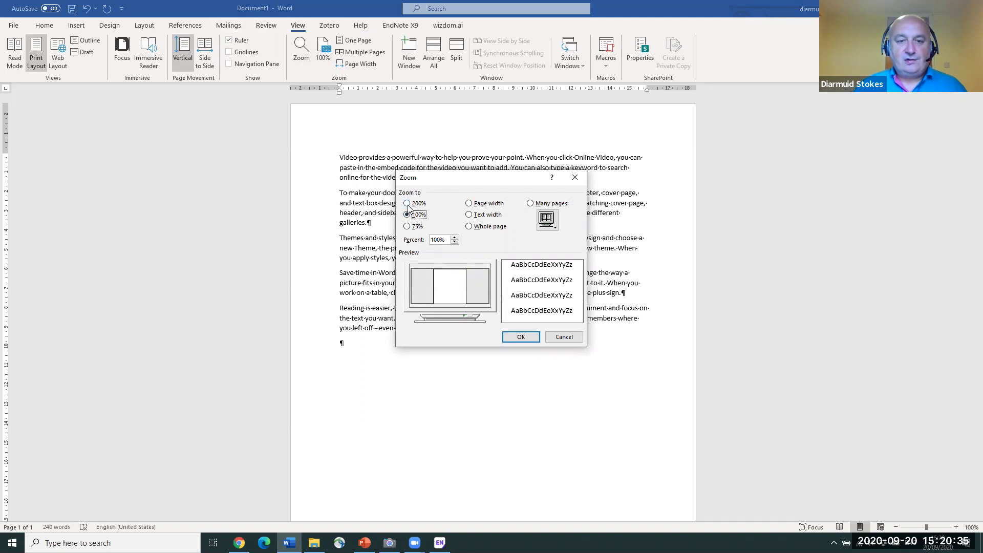
left_click(408, 203)
left_click(519, 340)
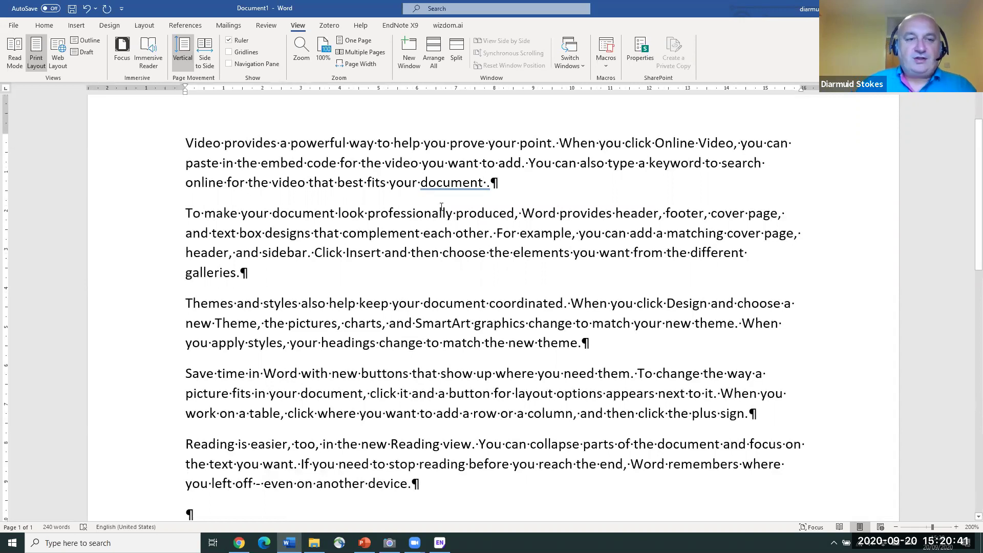
left_click(416, 27)
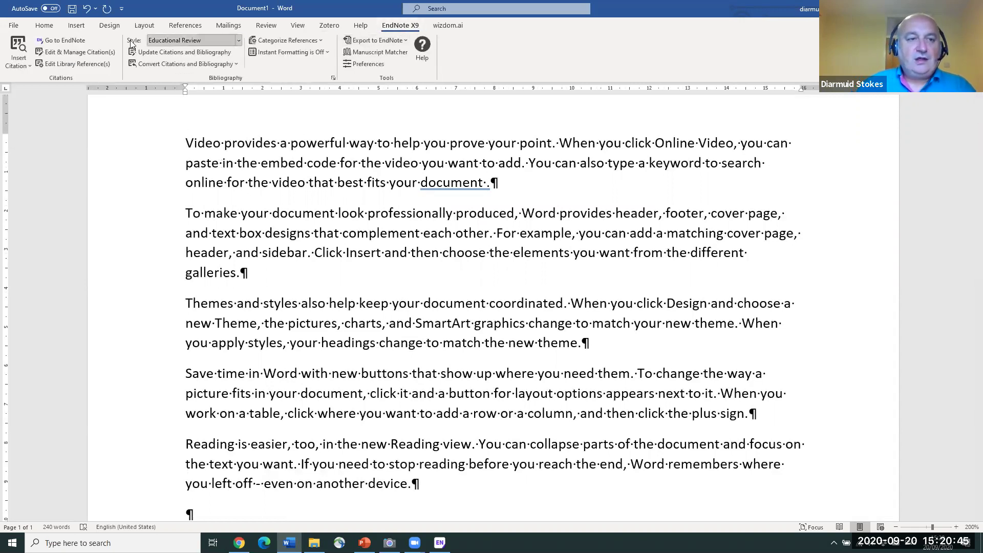
- Search the library for 'joyce' and insert Faux 2011 and Pierce 2019 as one citation
left_click(19, 46)
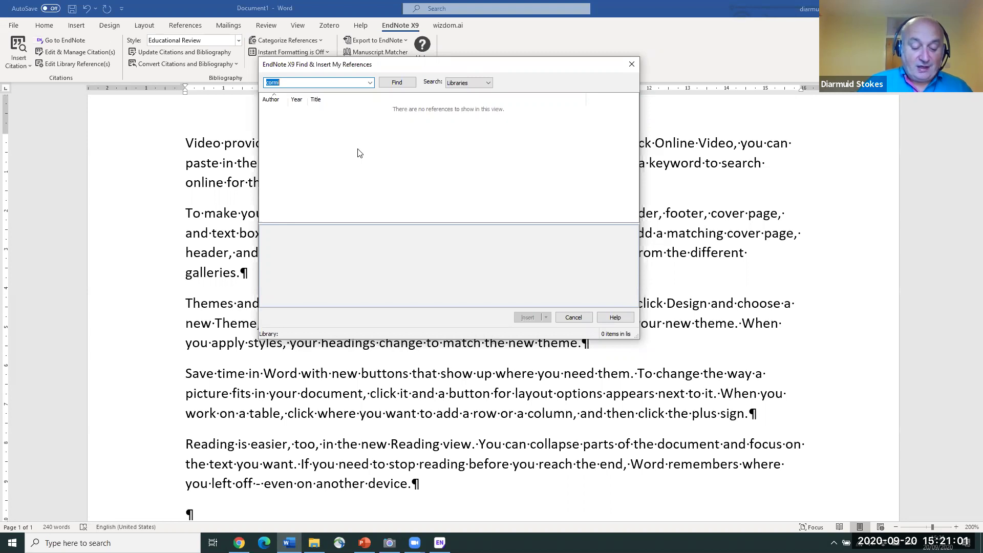
type("joyce")
key("Return")
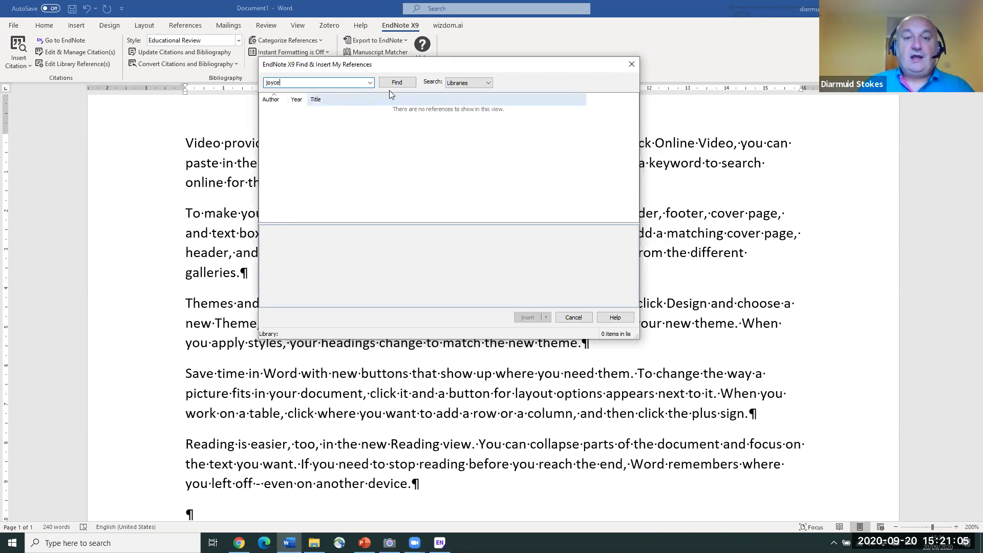
left_click(396, 83)
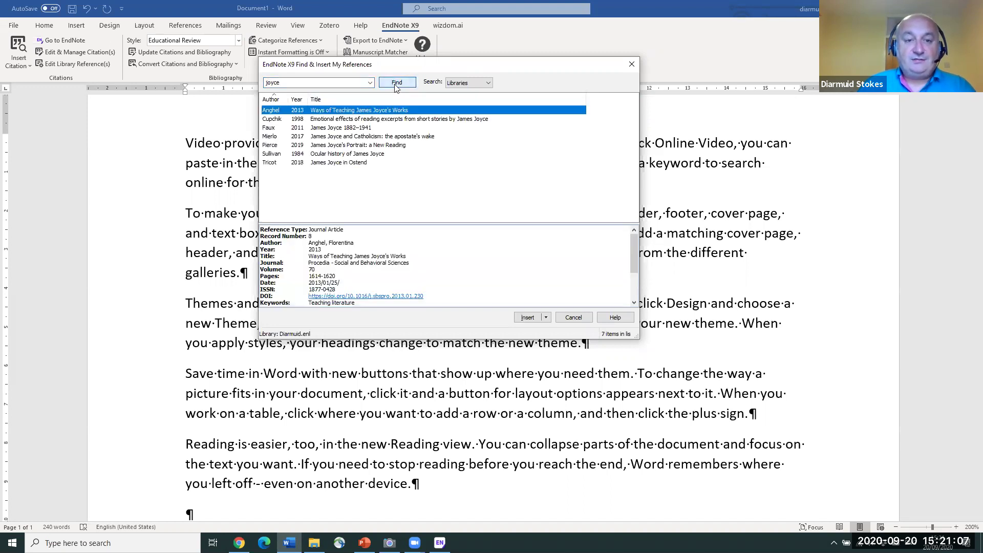
left_click(342, 145)
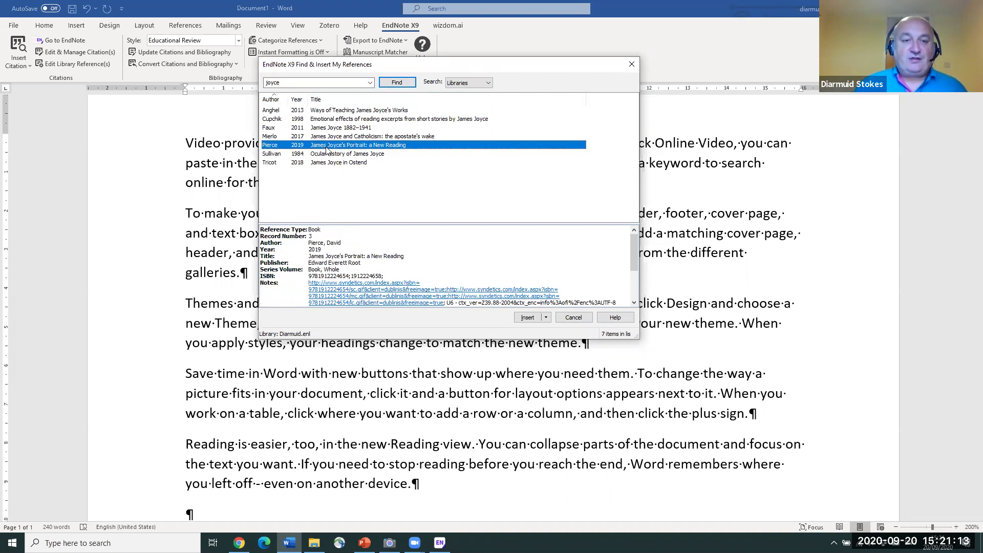
left_click(325, 129, "ctrl")
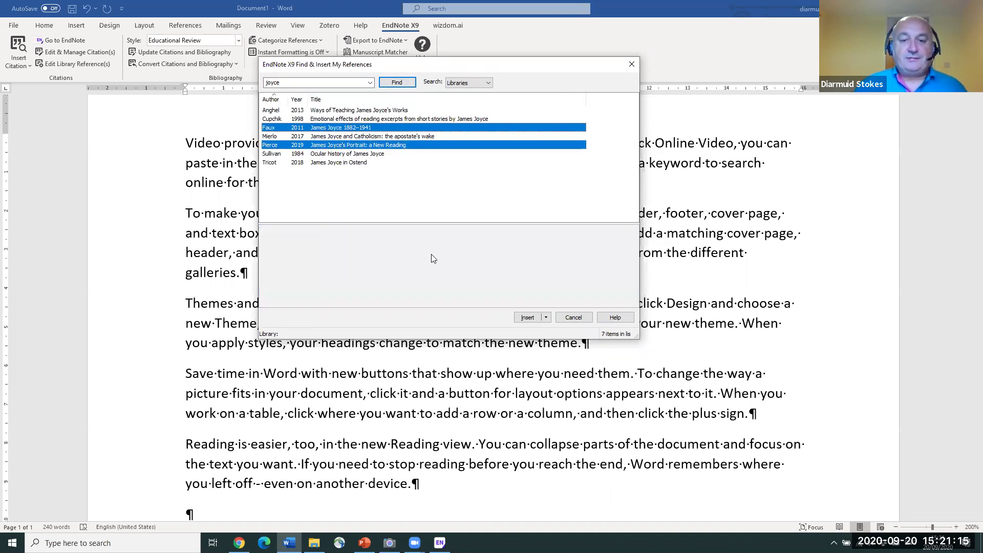
left_click(528, 318)
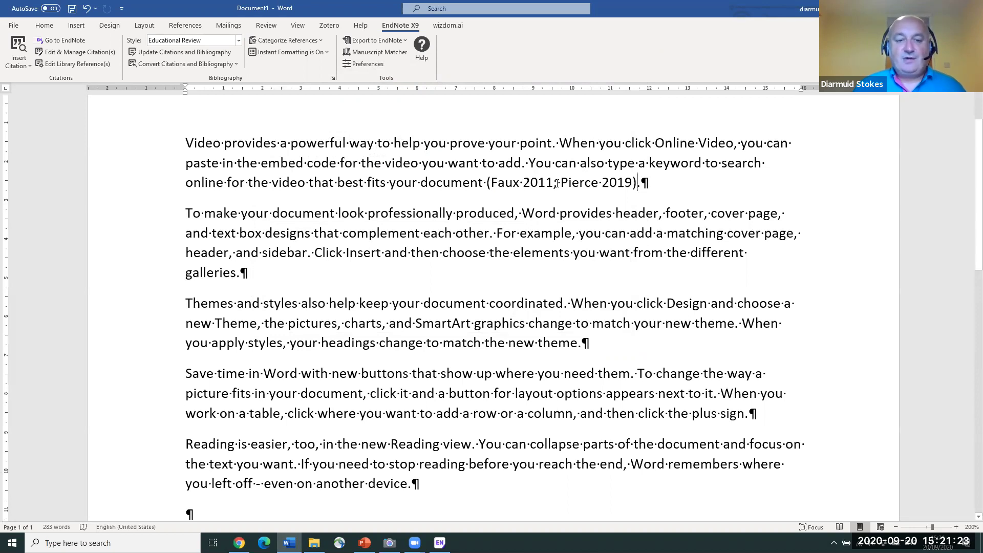
scroll(557, 183, "down", 3)
scroll(558, 183, "down", 2)
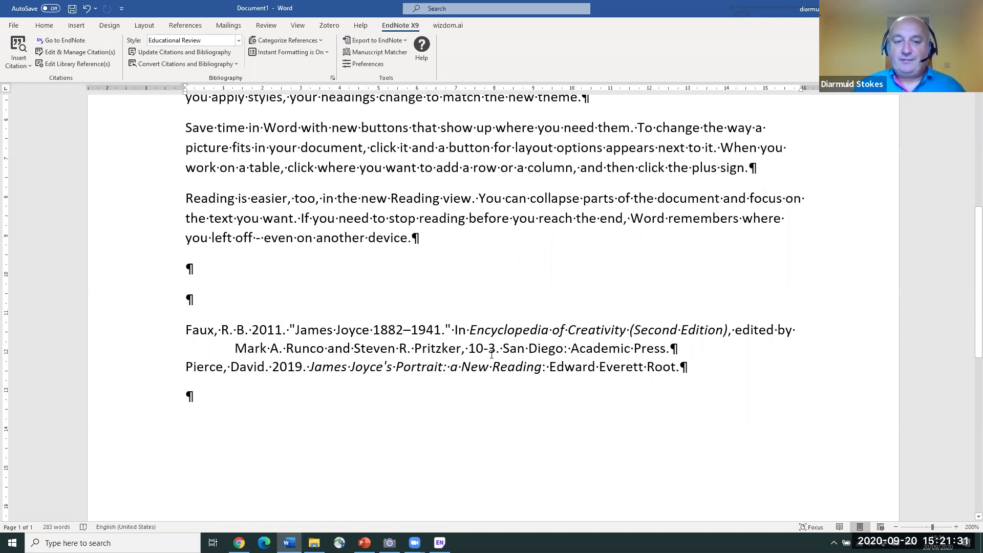
scroll(491, 353, "up", 5)
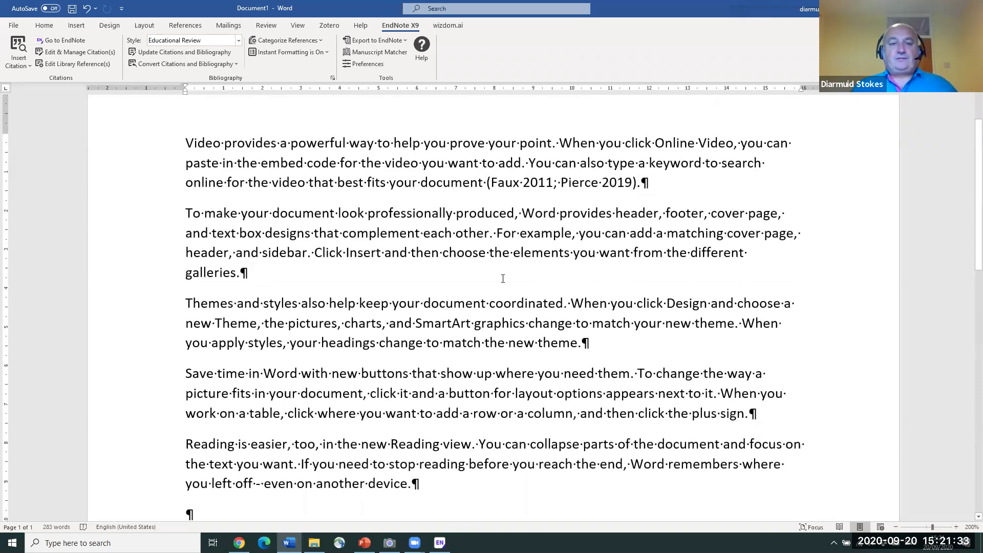
left_click(568, 182)
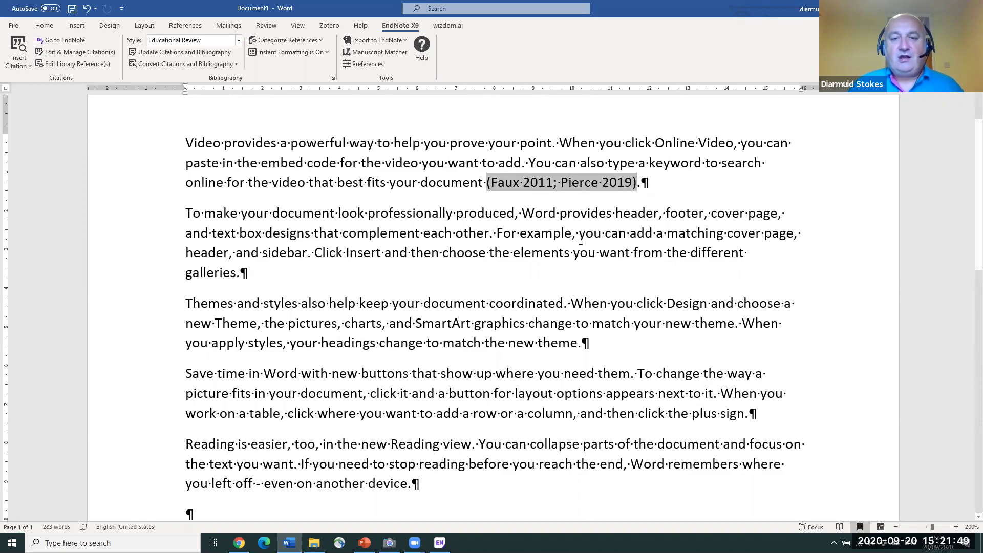
left_click_drag(556, 184, 629, 181)
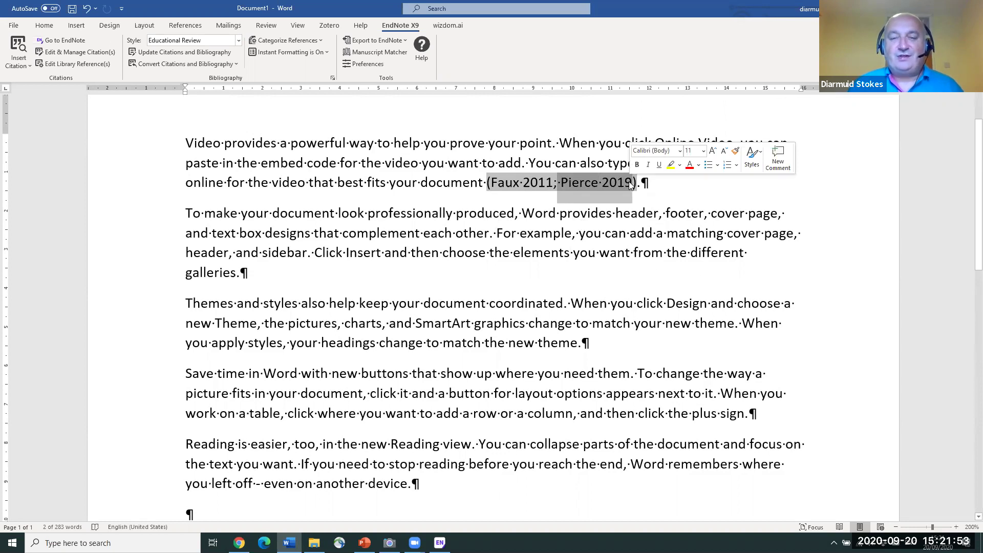
left_click(608, 241)
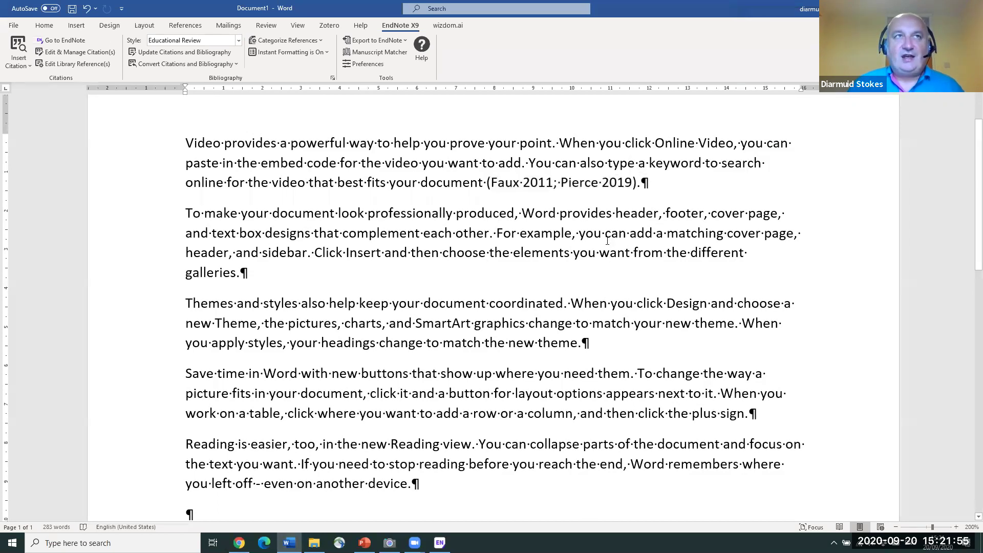
key("shift+F5")
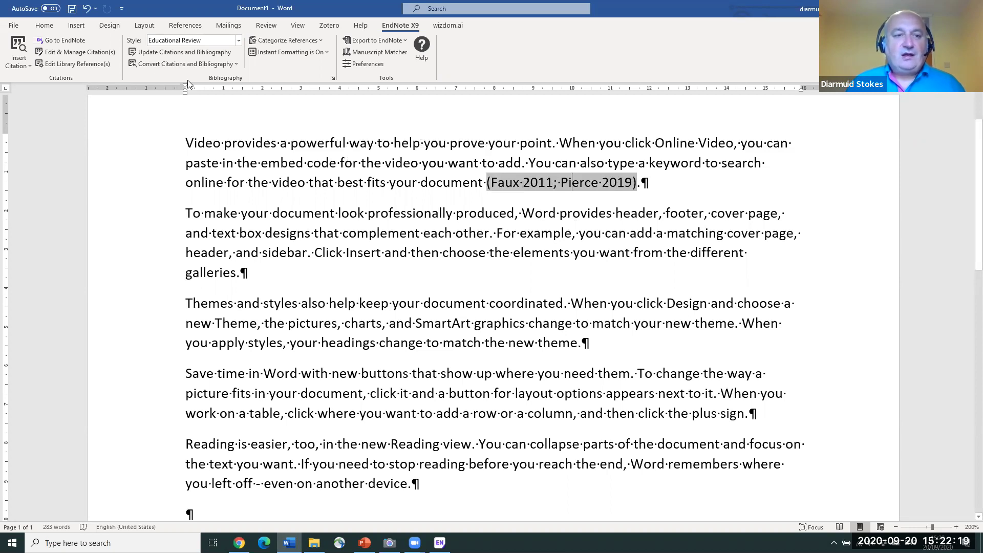
- Remove Pierce 2019 from the citation in Edit & Manage Citations, leaving (Faux 2011)
left_click(86, 52)
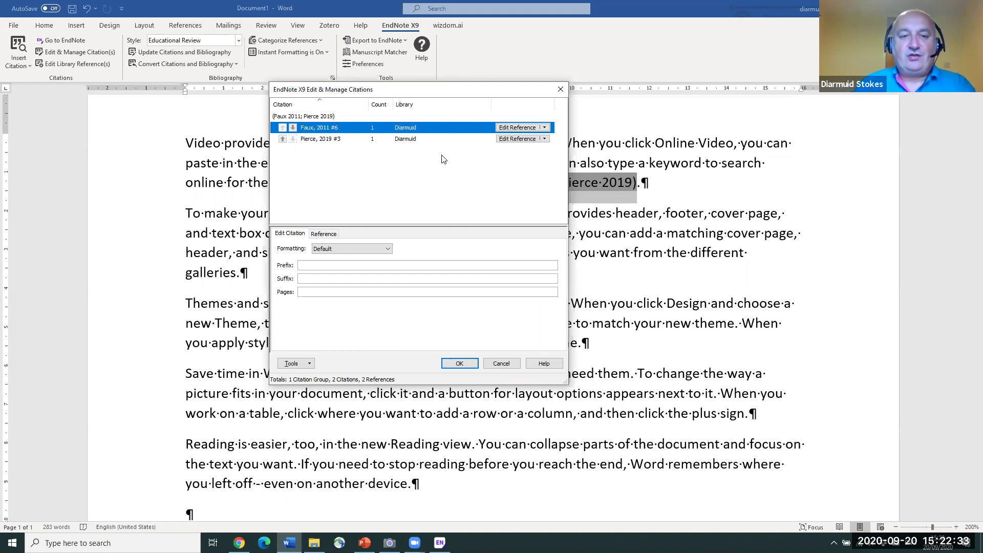
left_click(336, 141)
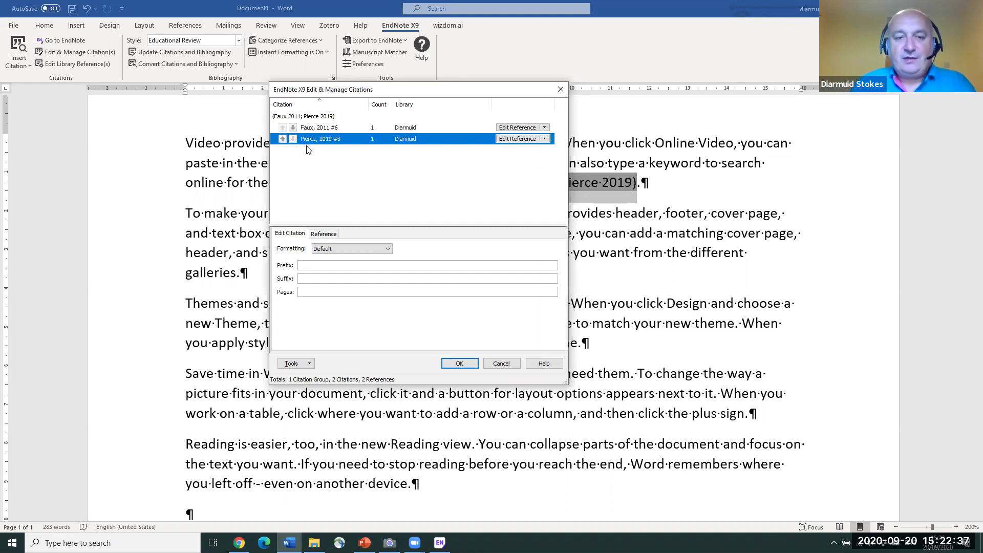
left_click(545, 139)
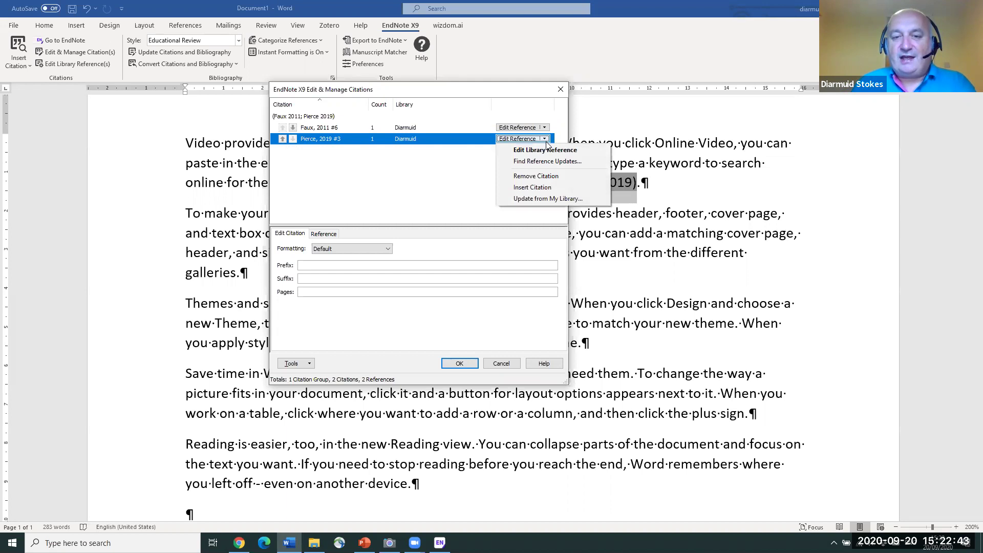
left_click(541, 177)
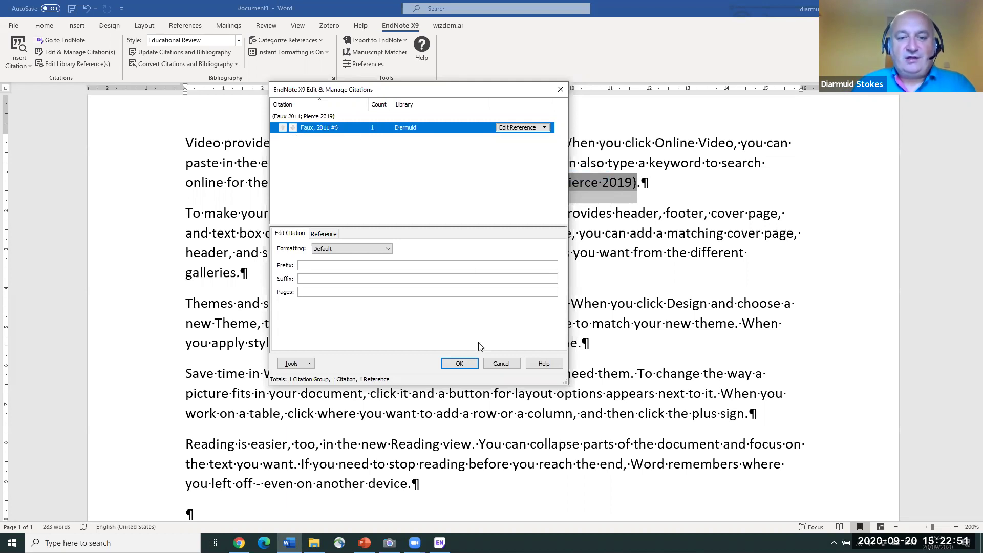
left_click(470, 364)
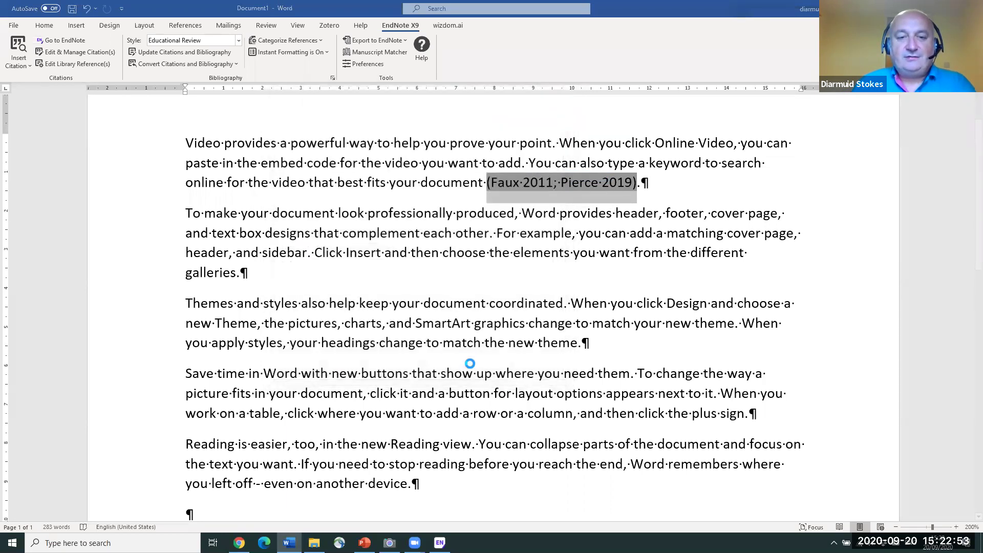
- Check the updated bibliography and place the cursor inside the Faux 2011 citation
scroll(489, 312, "down", 5)
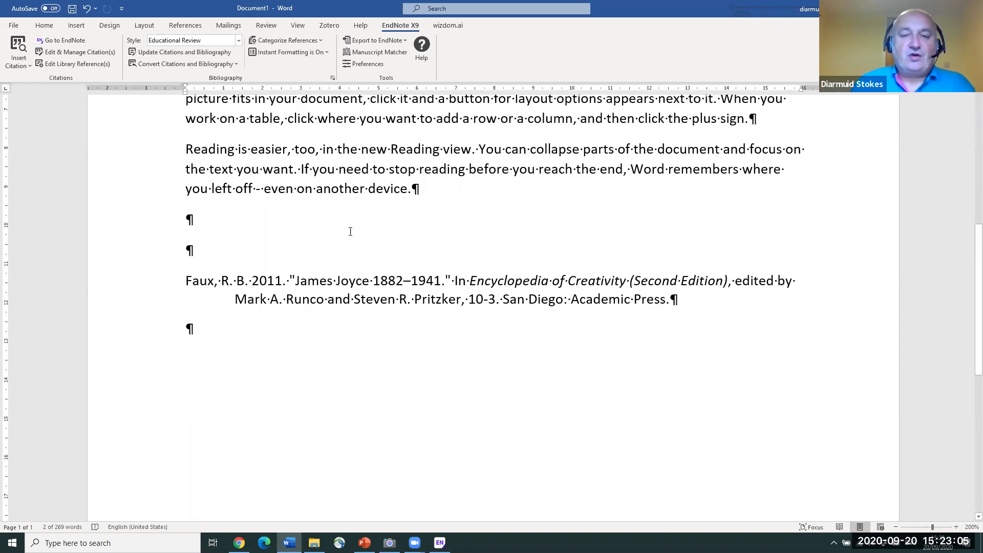
scroll(371, 237, "up", 4)
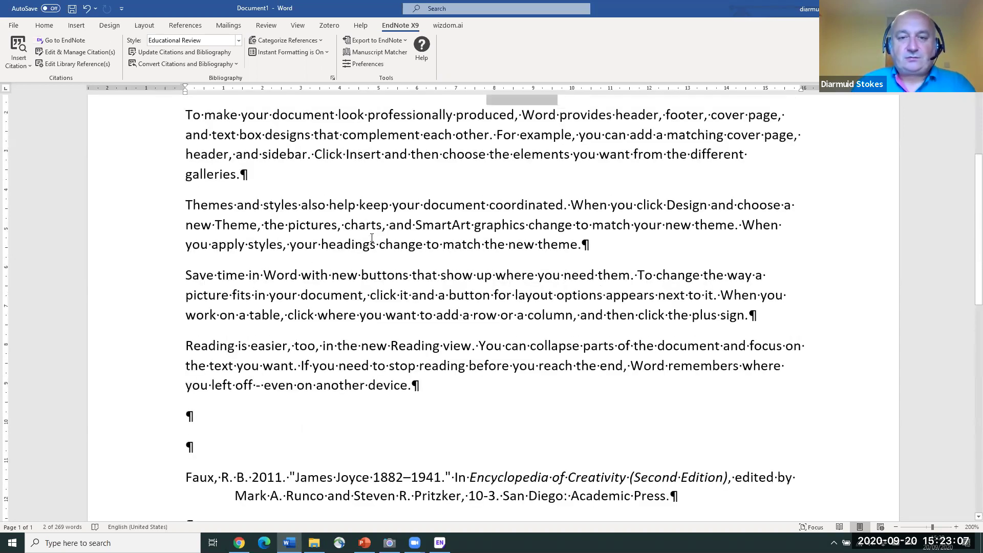
scroll(371, 238, "up", 3)
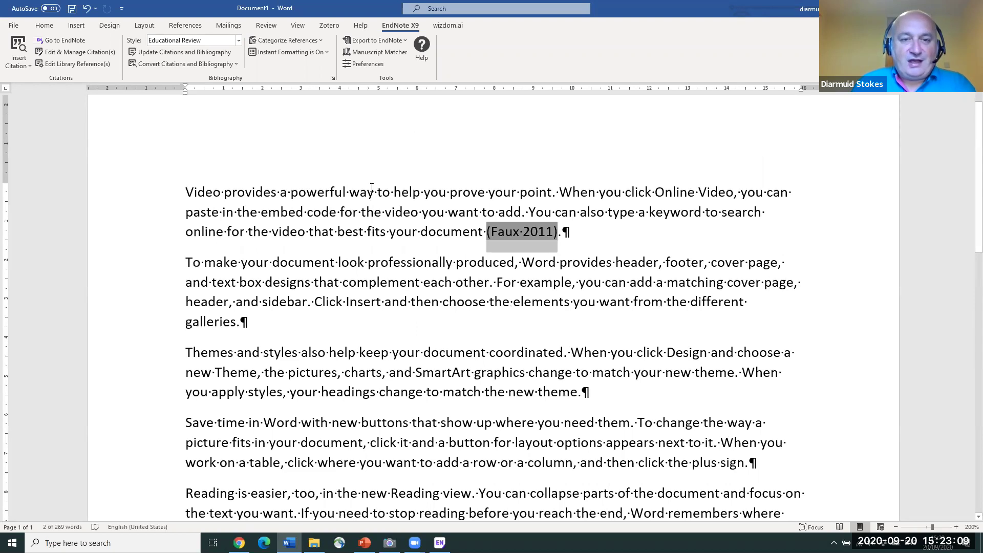
left_click(520, 234)
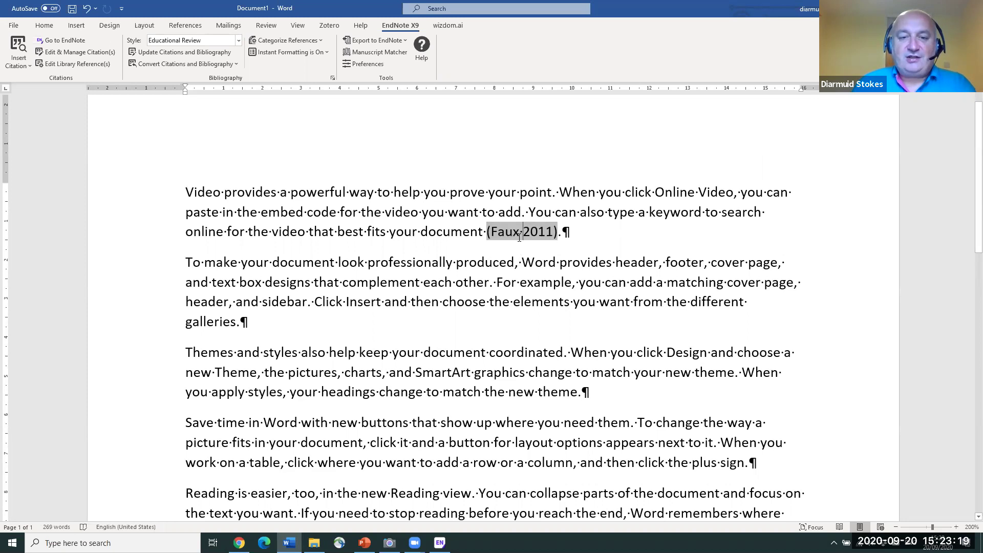
- Insert Tricot 2018 'James Joyce in Ostend' into the Faux citation, then open its Formatting choices
left_click(97, 53)
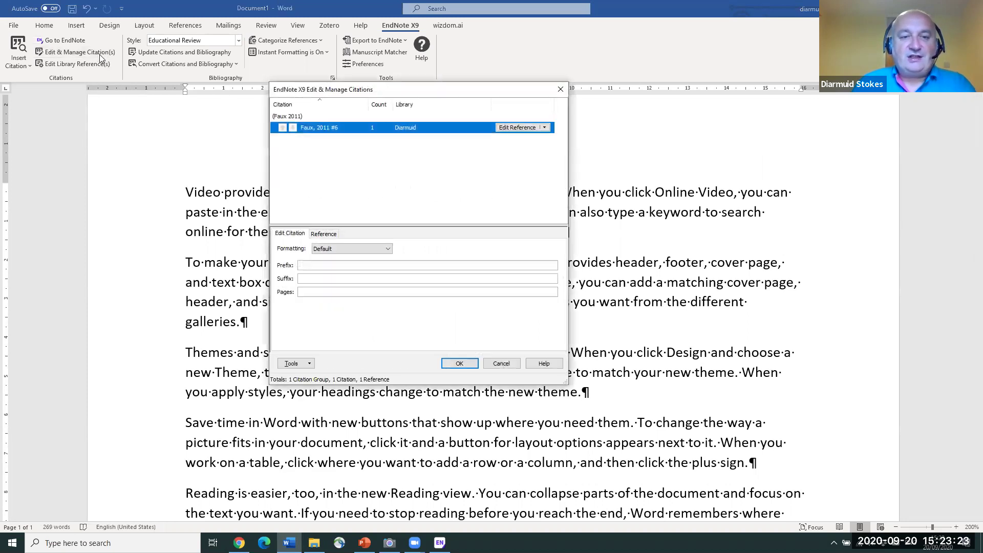
left_click(546, 131)
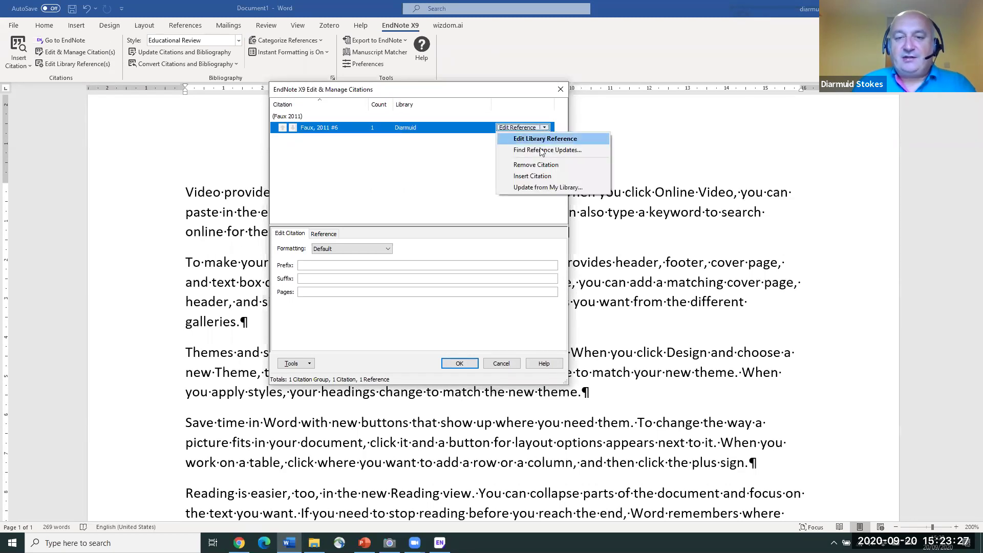
left_click(541, 176)
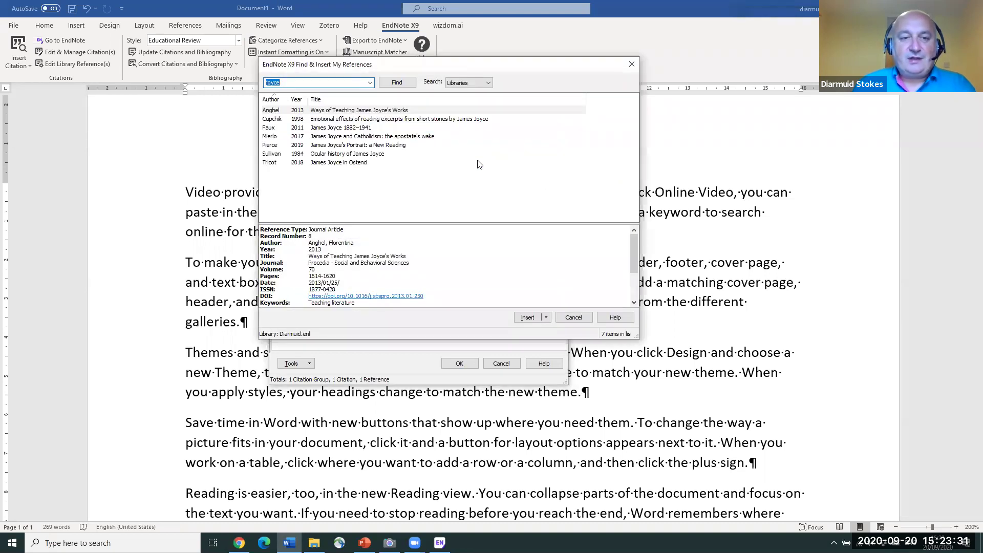
left_click(352, 163)
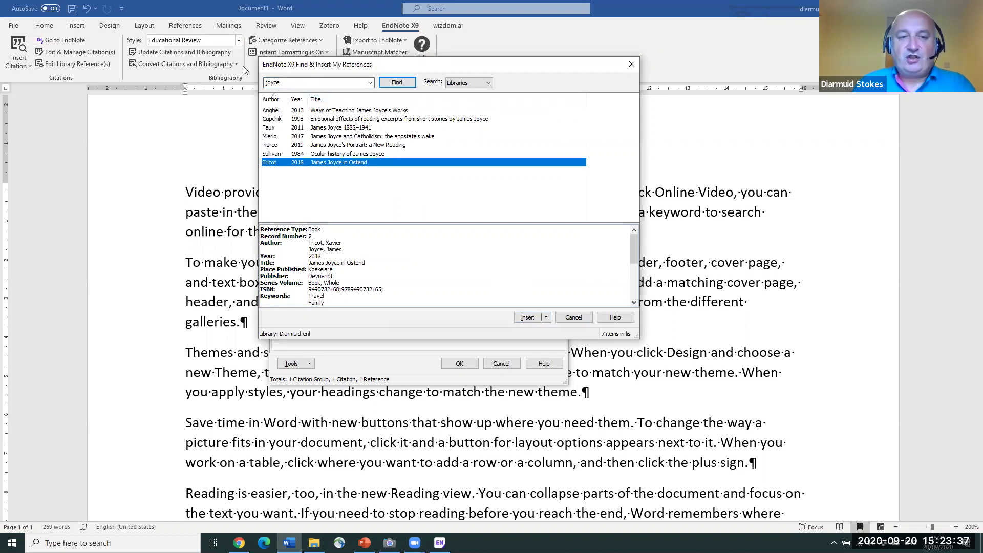
left_click(528, 317)
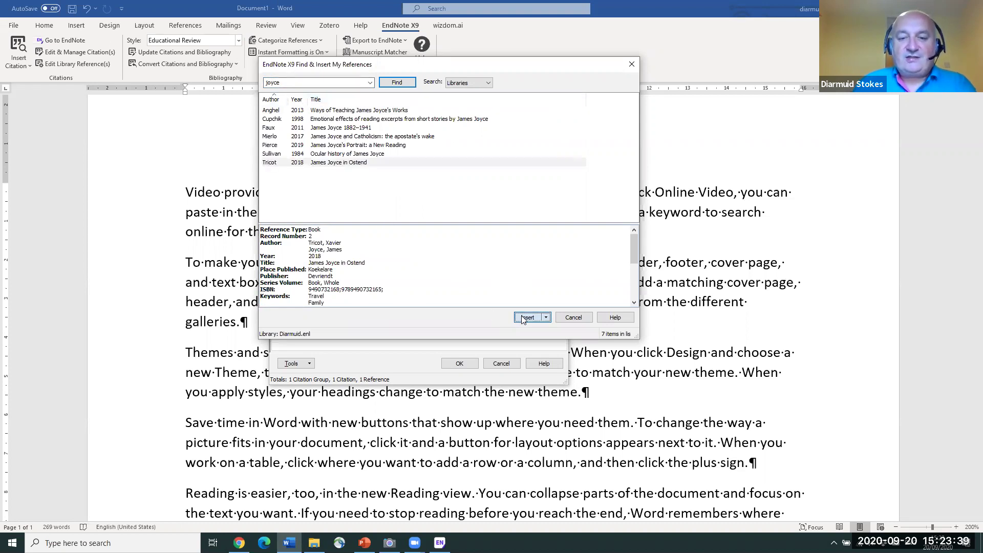
left_click(470, 363)
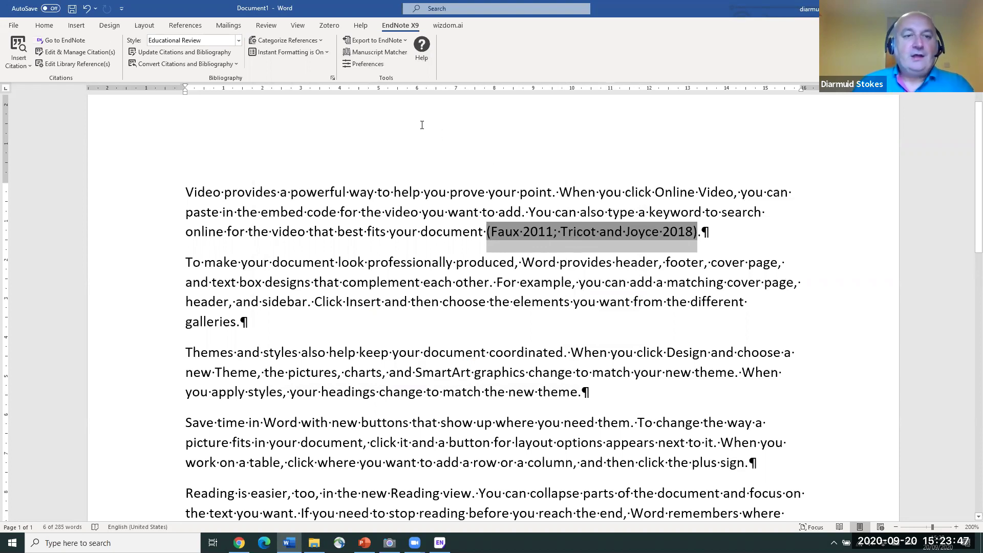
left_click(89, 53)
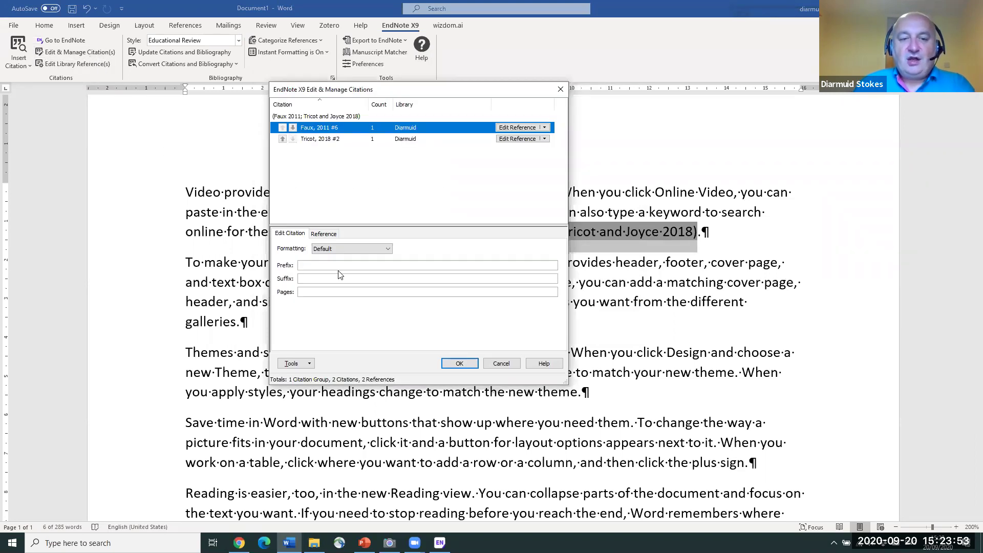
left_click(390, 249)
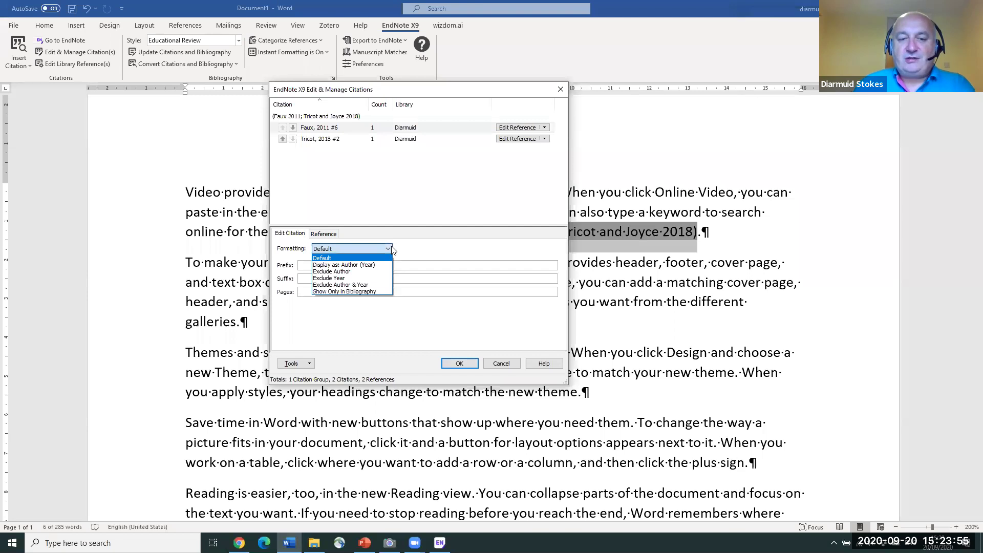
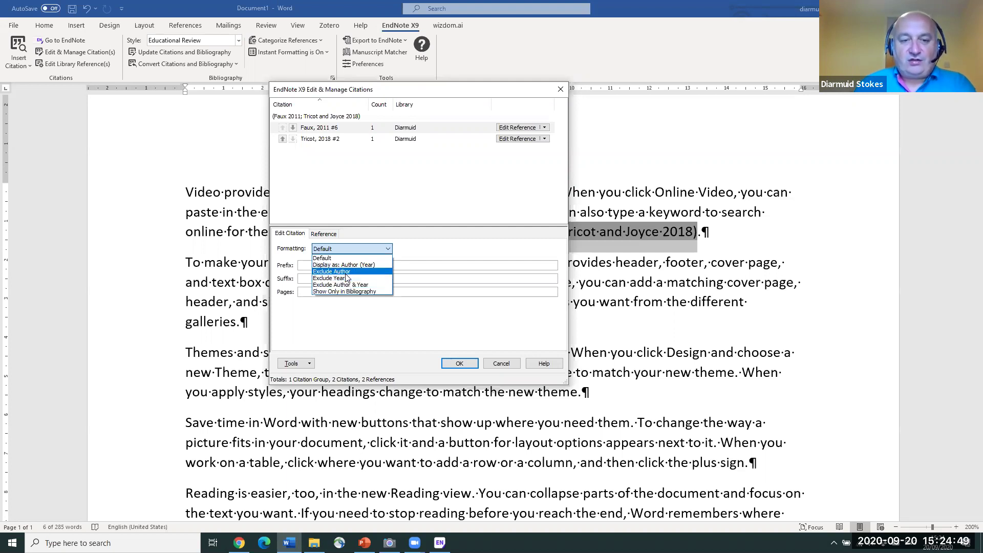
- Set the 2011 citation's formatting to Exclude Author, then reopen Edit & Manage Citations
left_click(345, 273)
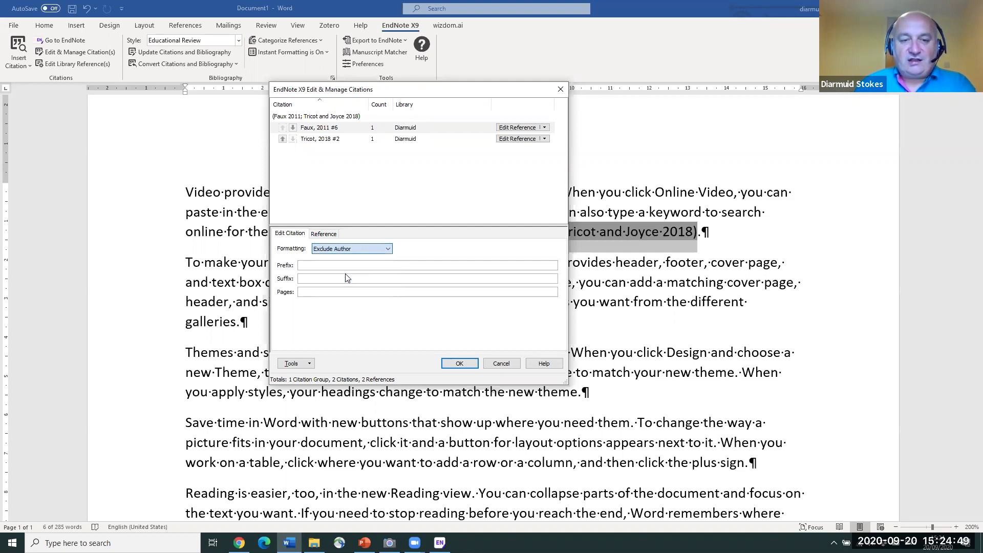
left_click(460, 364)
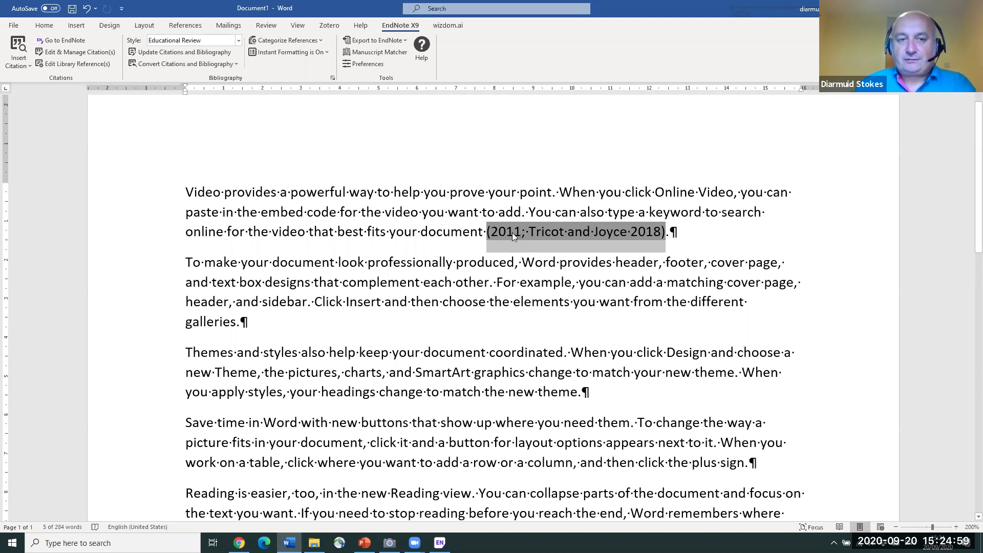
left_click(94, 53)
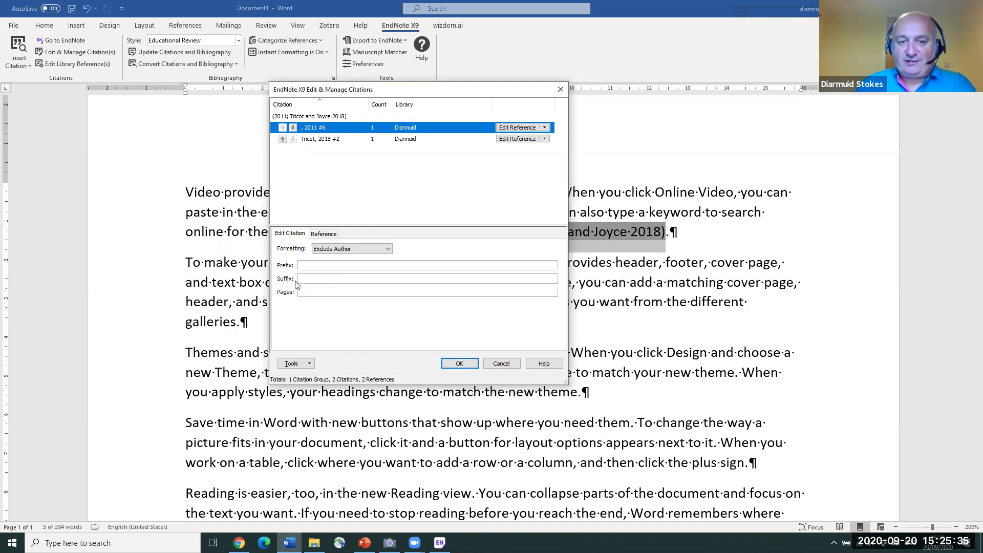
- Add the suffix ', pp. 54-55' to the 2011 citation, then select the page numbers in the text
left_click(307, 280)
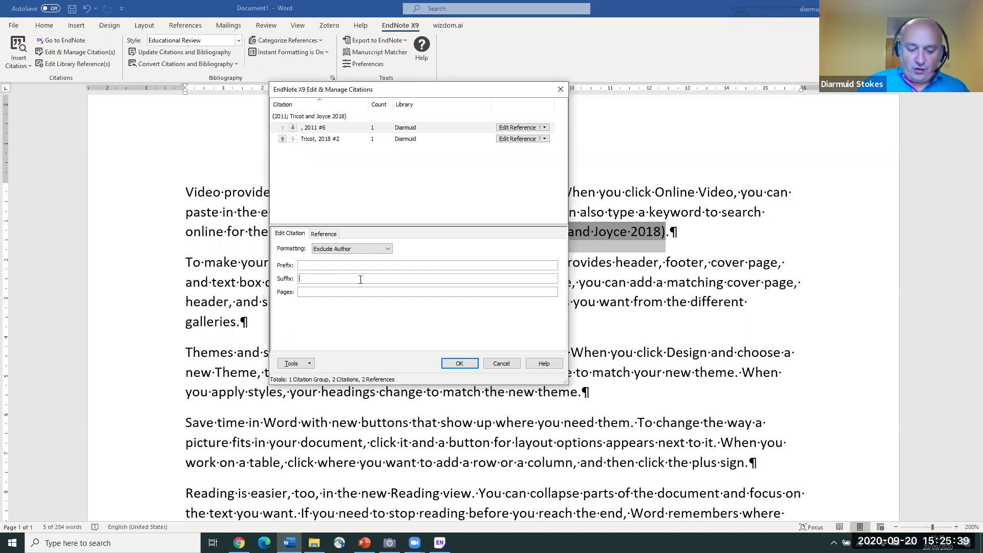
type(", p")
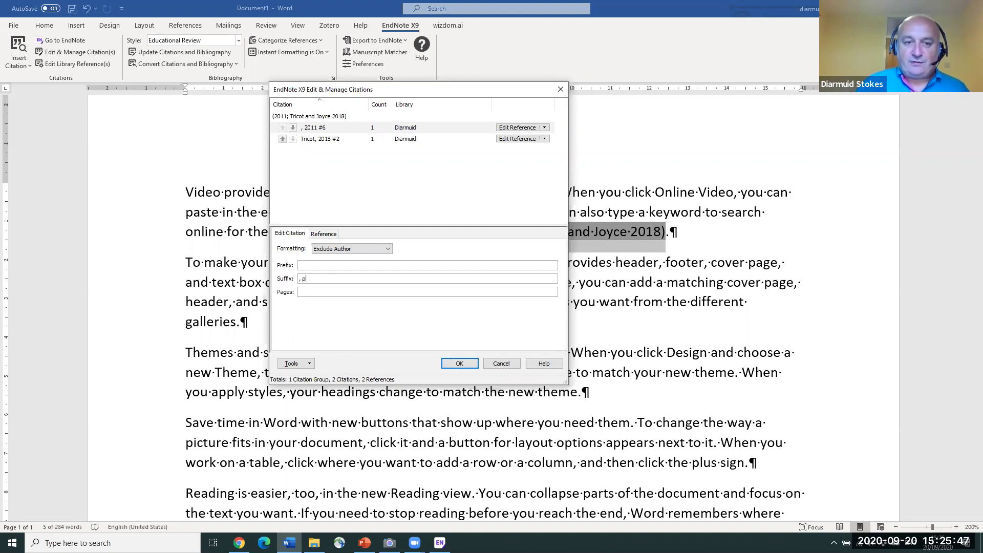
type("54")
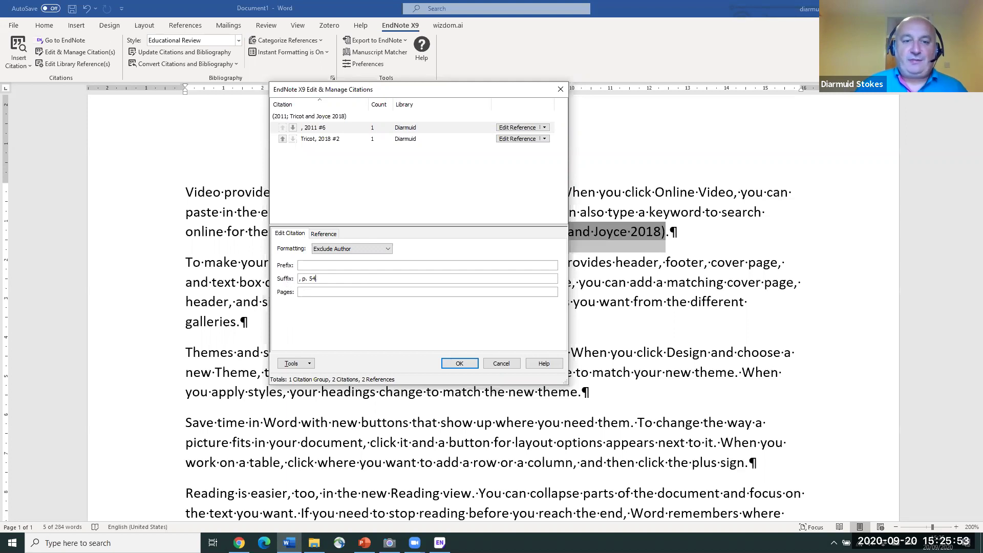
left_click(330, 248)
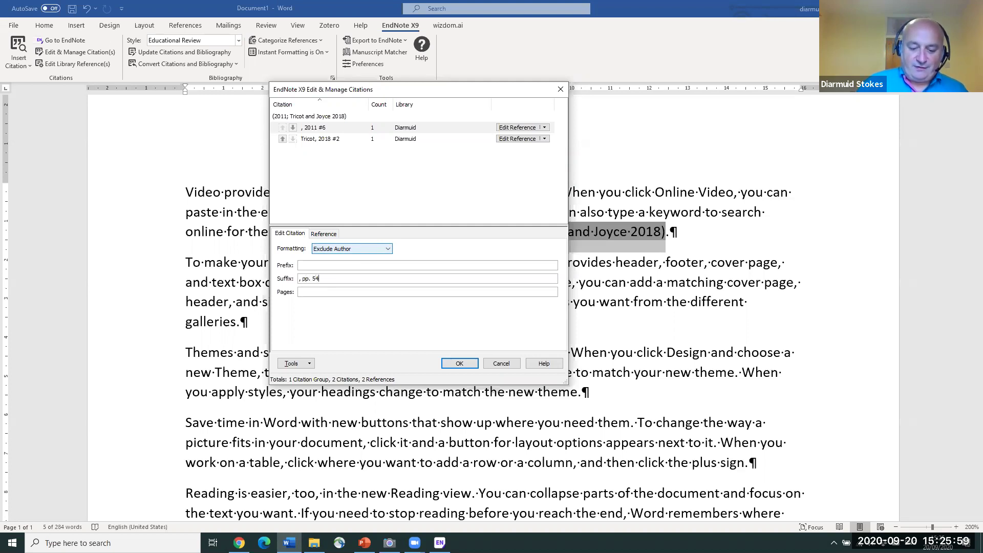
type("55")
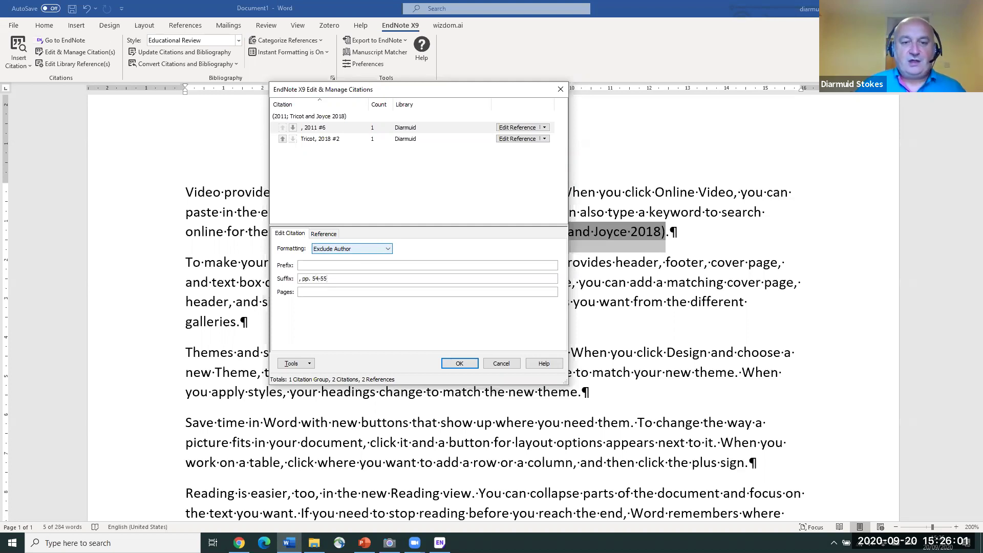
left_click(461, 362)
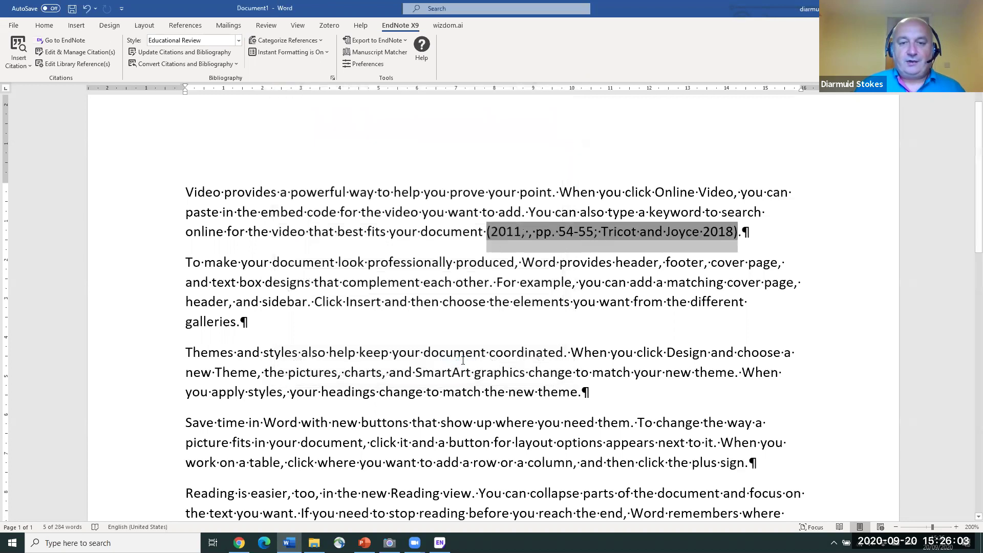
left_click(570, 231)
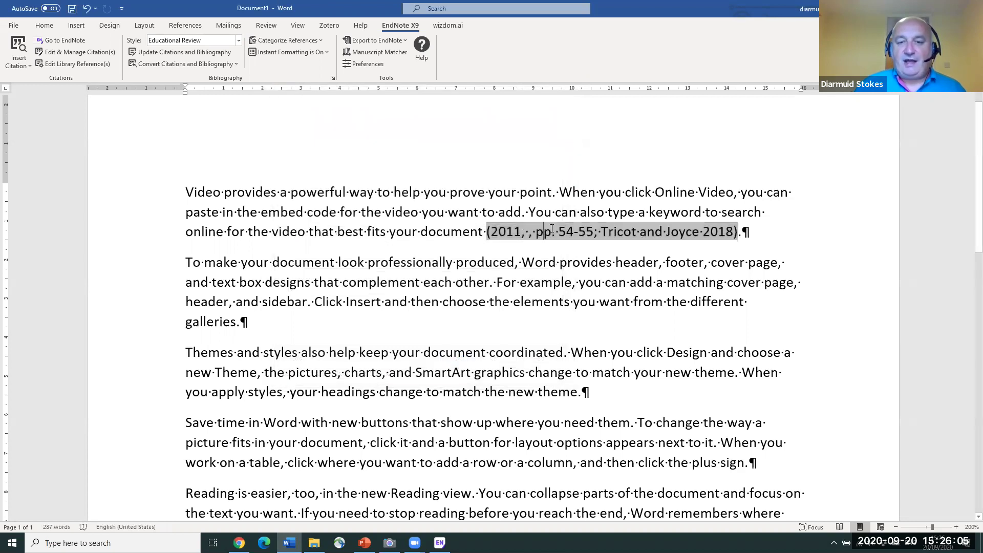
left_click_drag(571, 231, 582, 228)
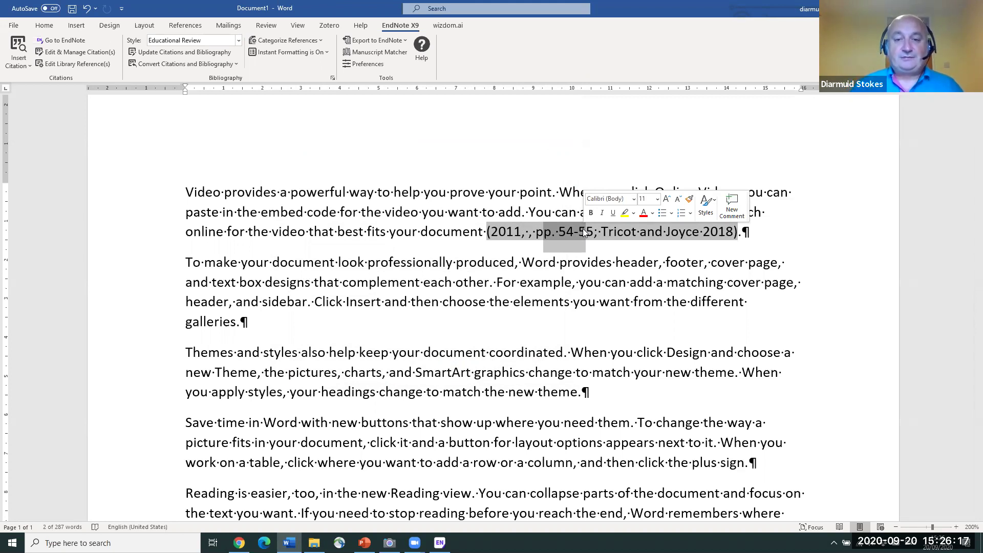
- Switch the output style to Harvard UCD through Select Another Style
left_click(595, 283)
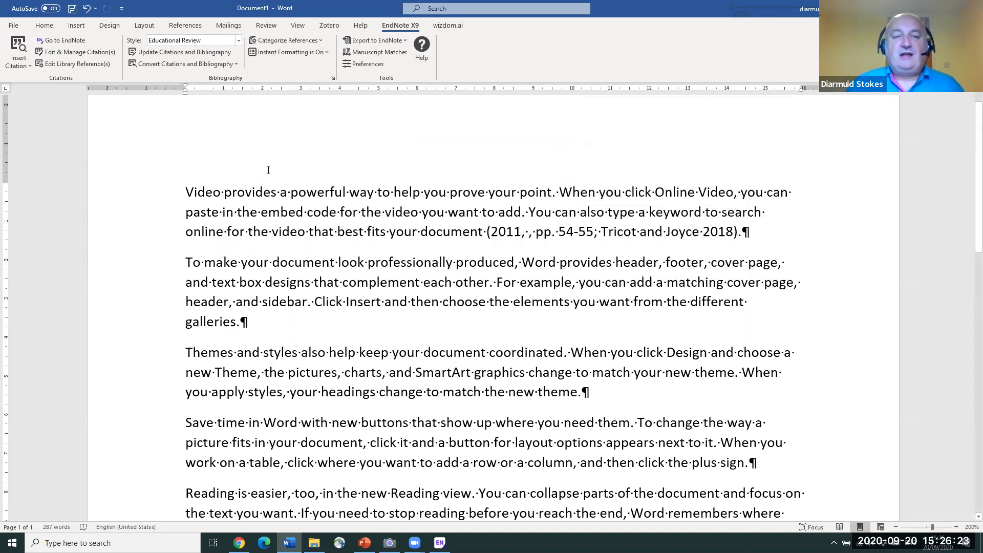
left_click(238, 40)
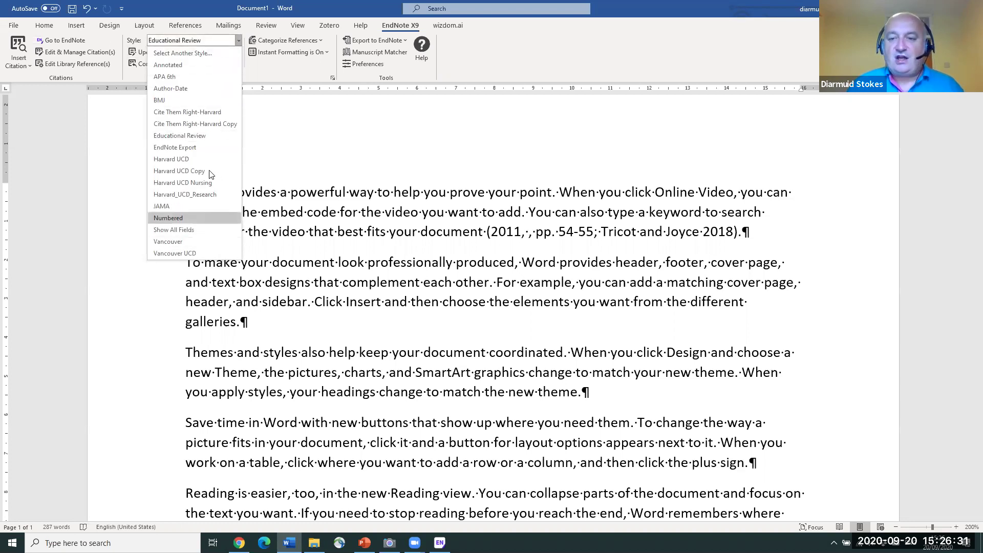
left_click(193, 54)
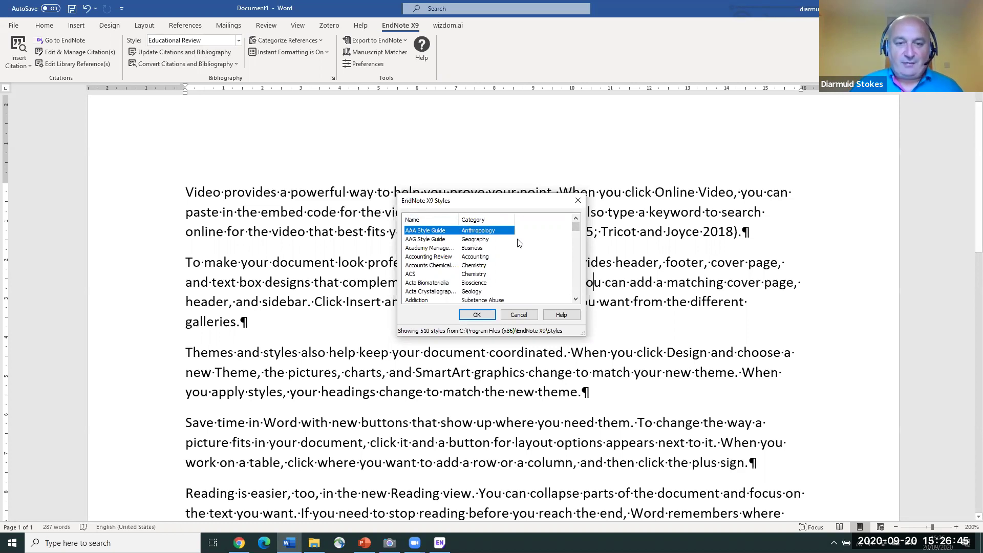
key("h")
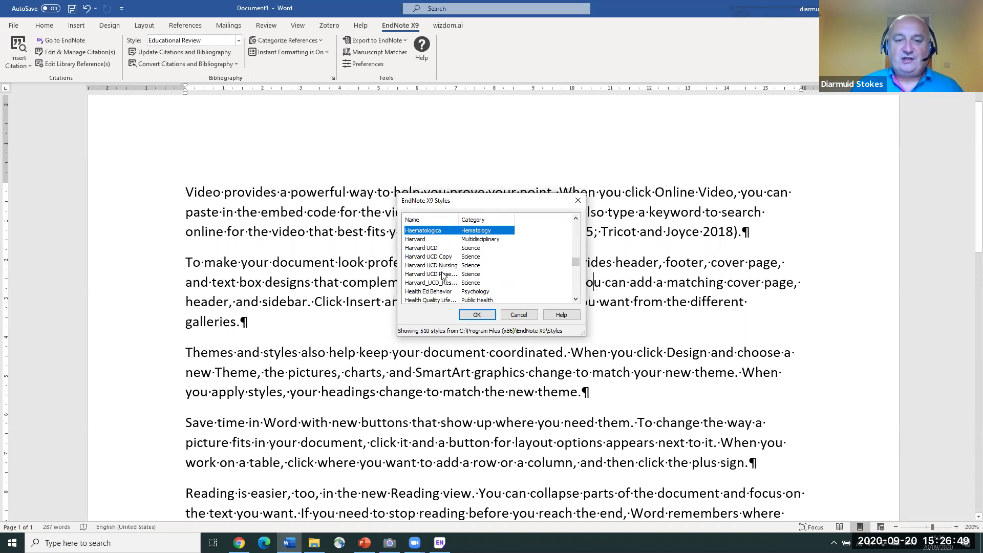
left_click(431, 250)
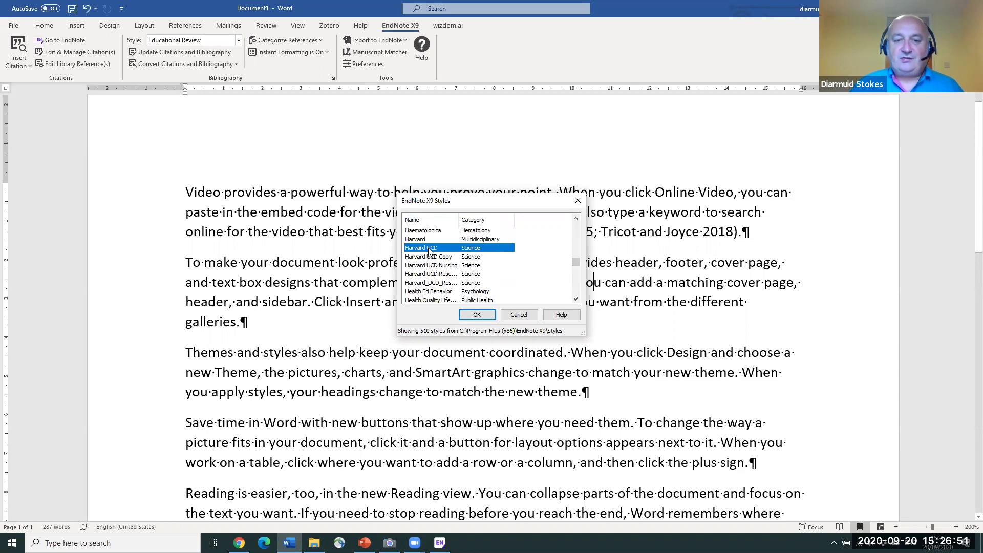
left_click(477, 316)
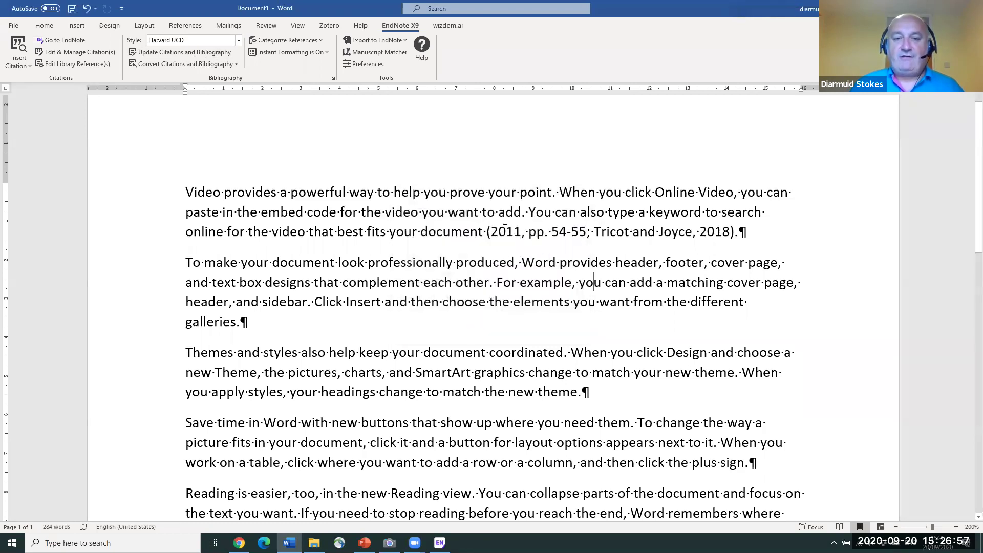
scroll(514, 224, "down", 6)
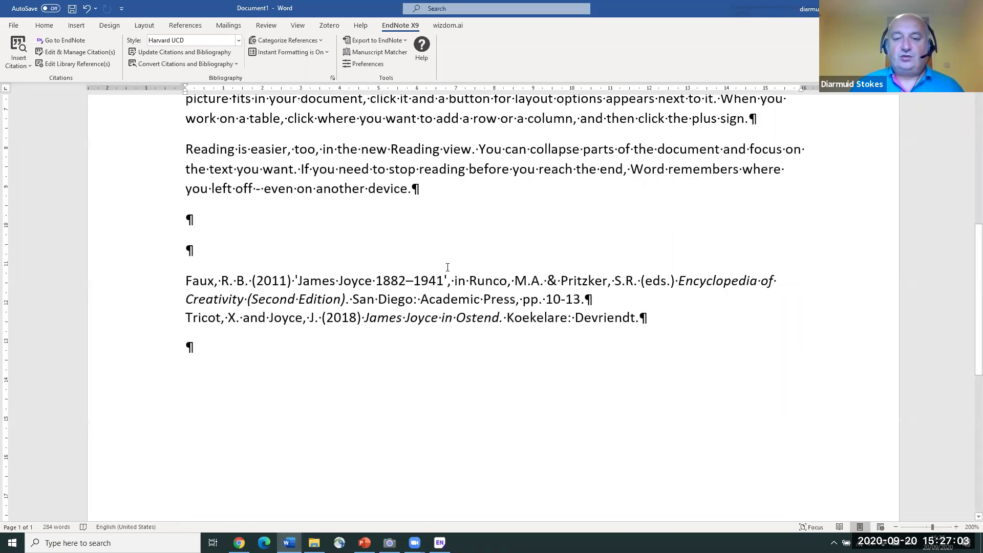
scroll(448, 266, "up", 5)
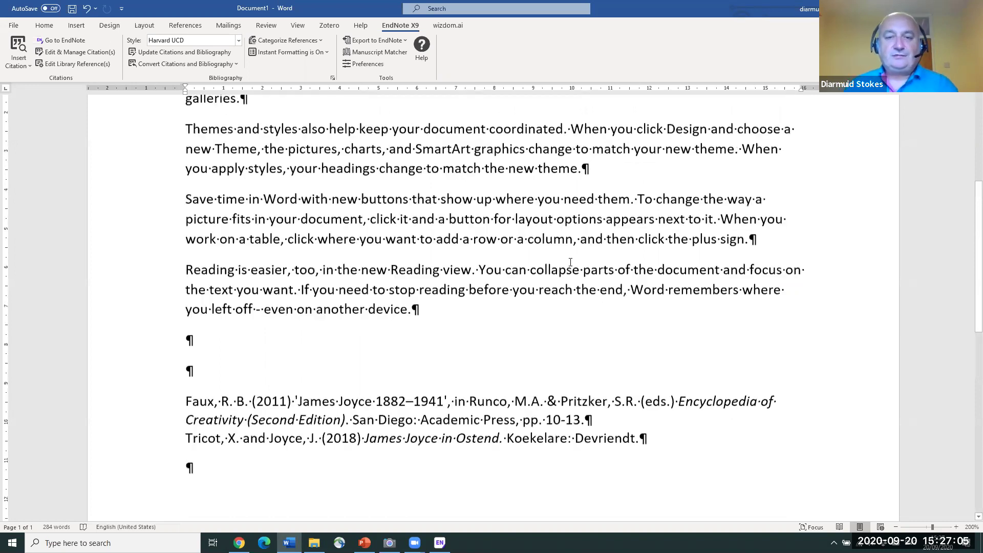
scroll(566, 254, "up", 1)
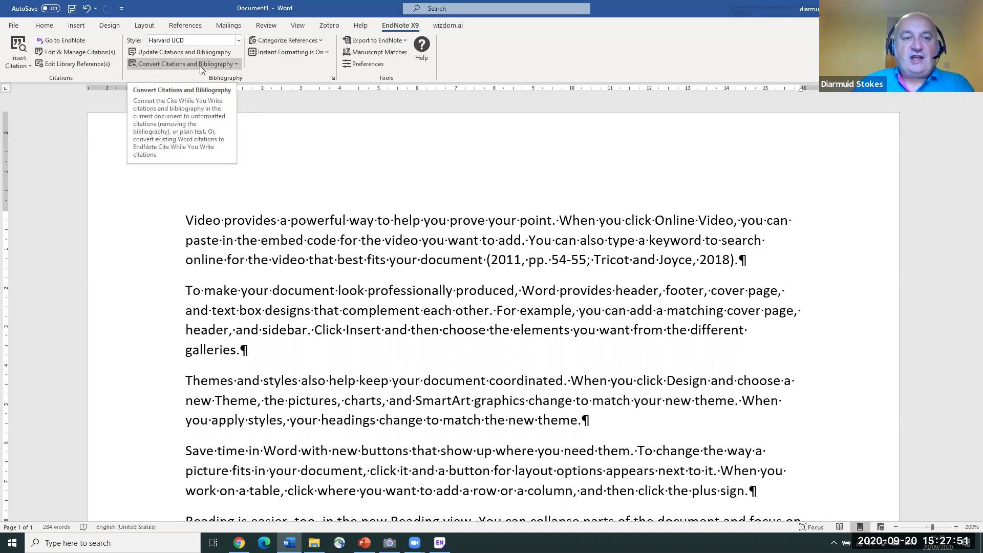
- Convert the citations to unformatted temporary citations and check the document
left_click(237, 64)
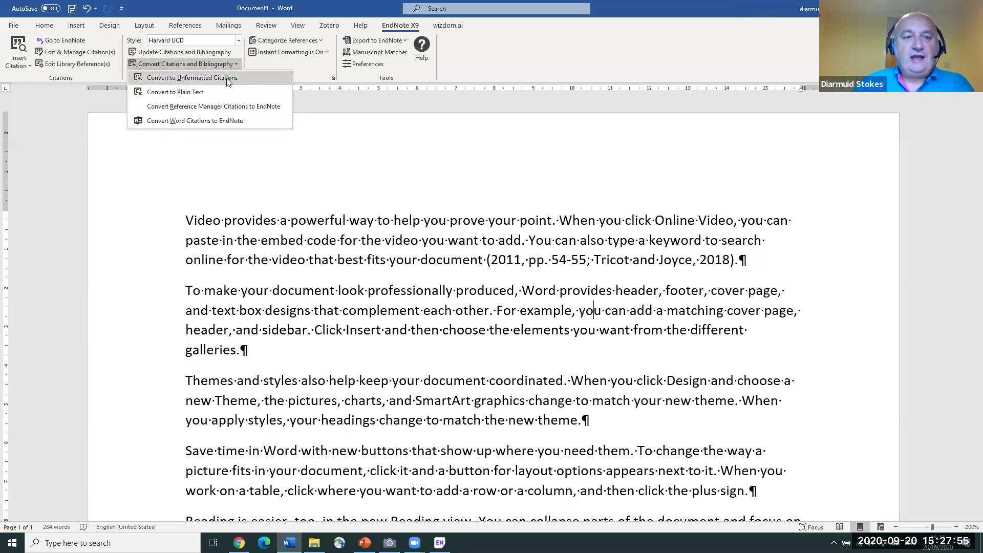
left_click(228, 81)
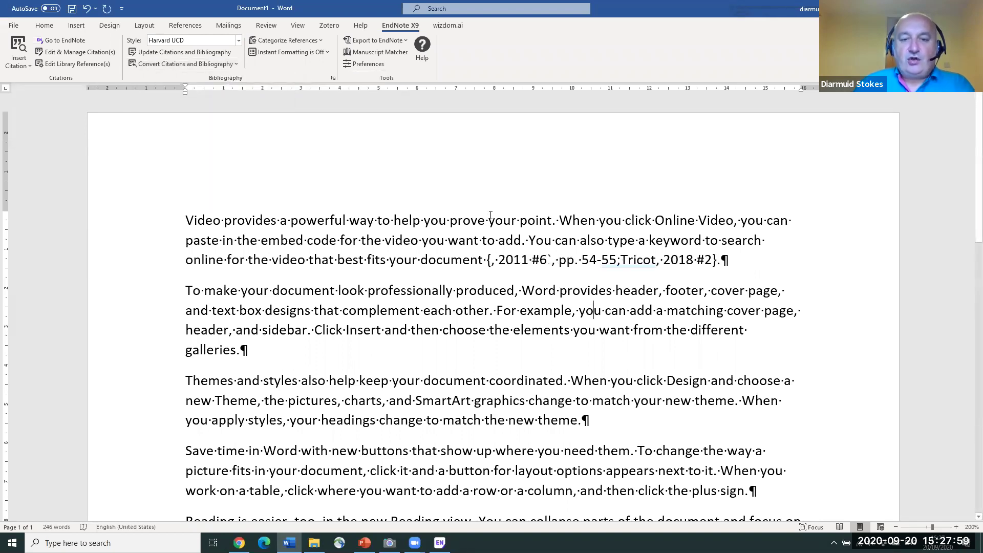
scroll(491, 215, "down", 4)
scroll(490, 215, "down", 5)
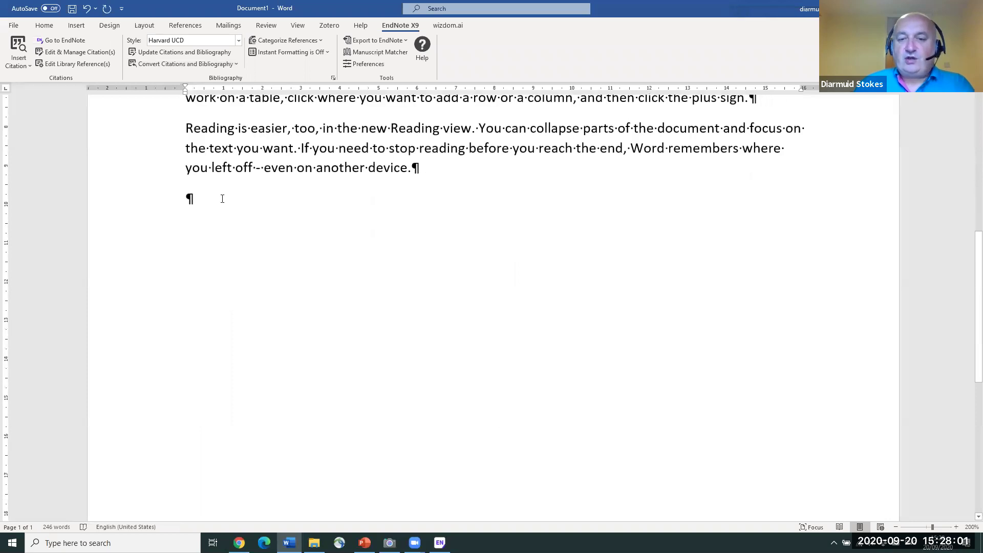
- Back at the top, select the whole document from the first paragraph
scroll(547, 245, "up", 3)
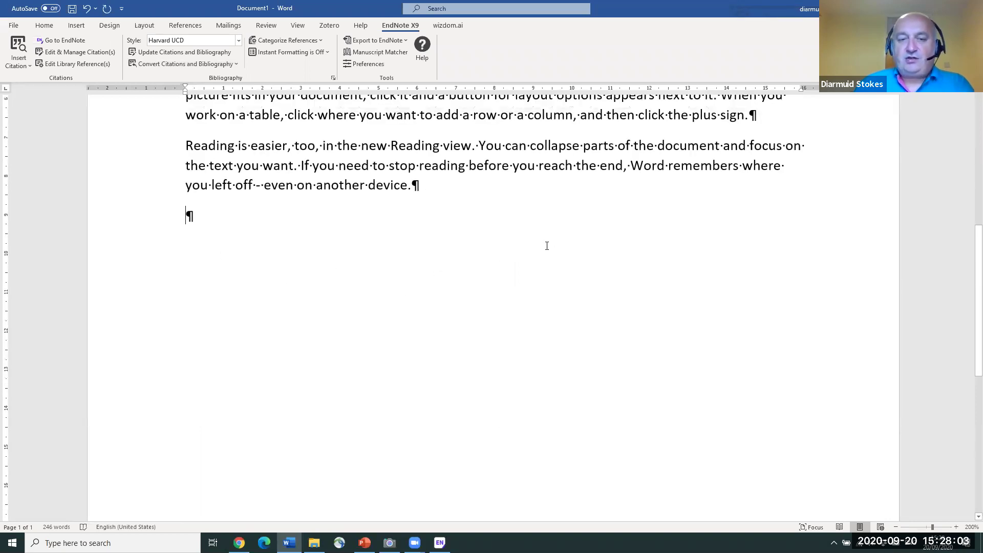
scroll(547, 246, "up", 6)
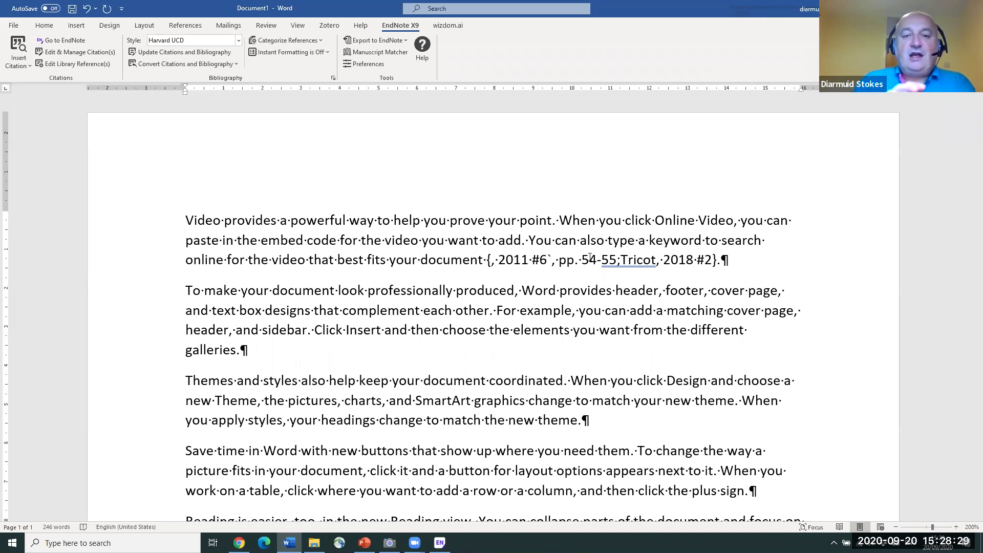
left_click(239, 264)
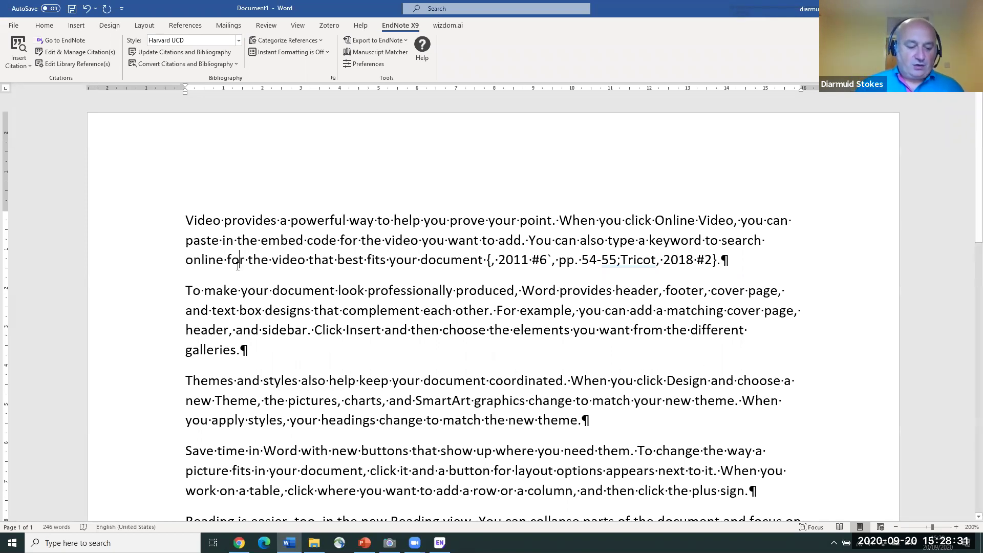
key("ctrl+a")
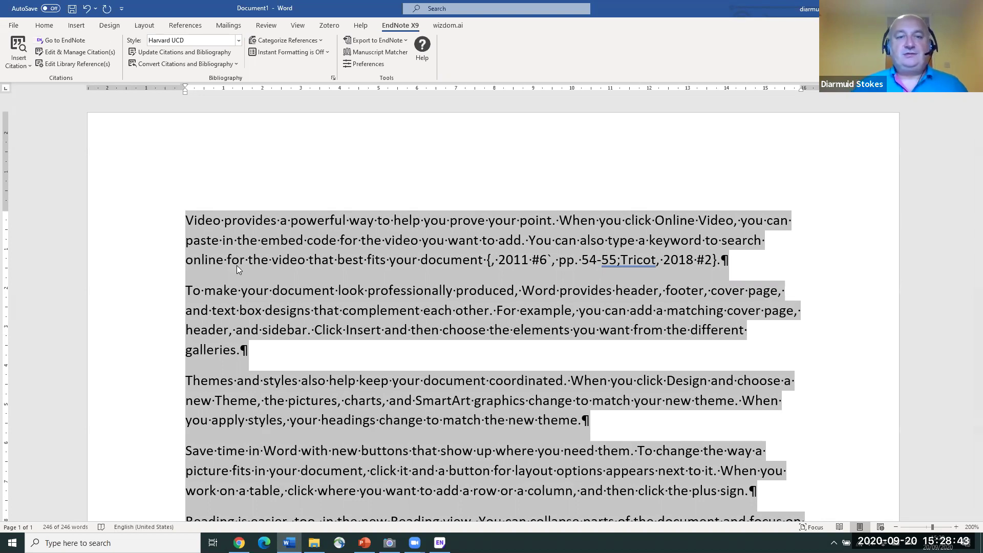
- Update citations and bibliography so the citation reads (2011, pp. 54-55; Tricot and Joyce, 2018)
left_click(331, 170)
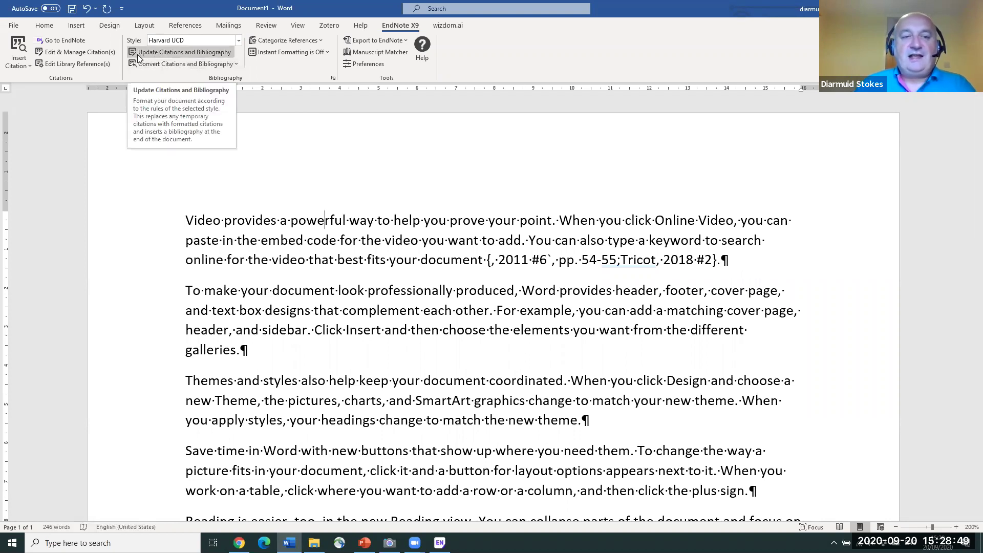
left_click(209, 52)
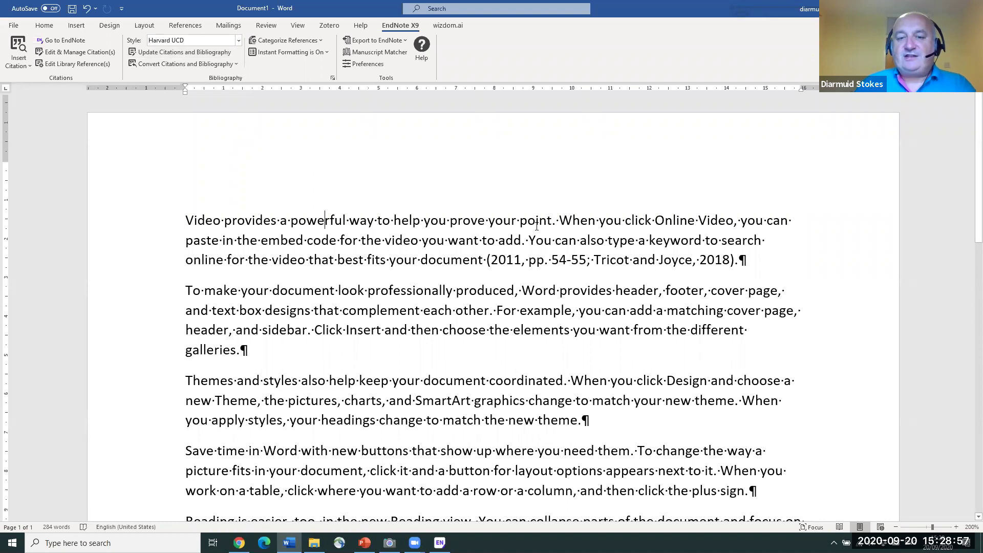
scroll(512, 241, "down", 10)
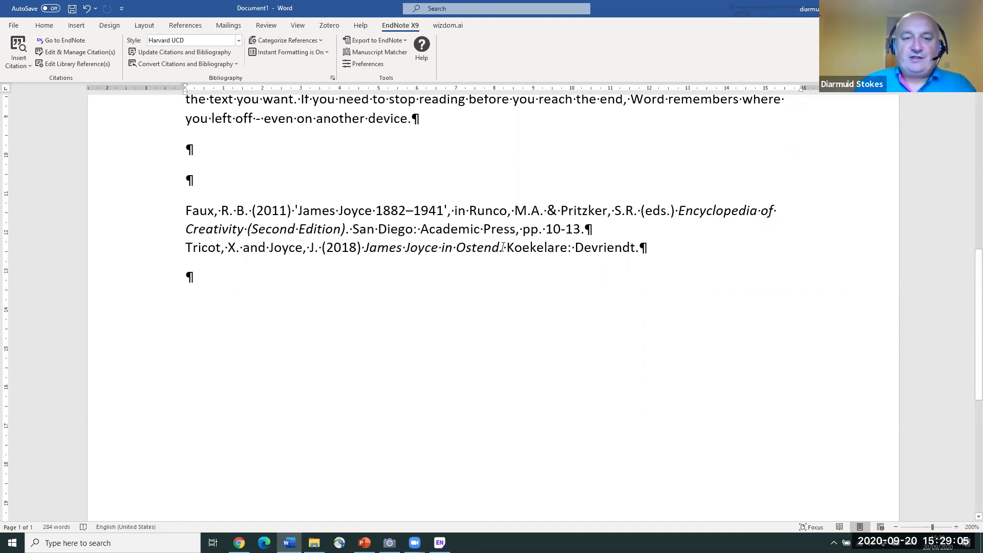
scroll(503, 247, "up", 7)
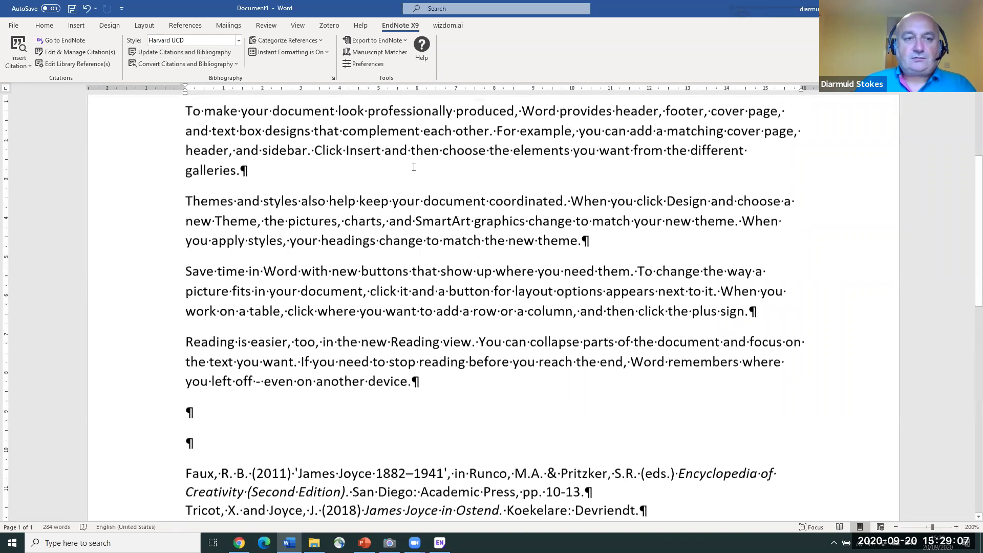
- Open the Convert Citations and Bibliography dropdown on the EndNote X9 tab
left_click(235, 68)
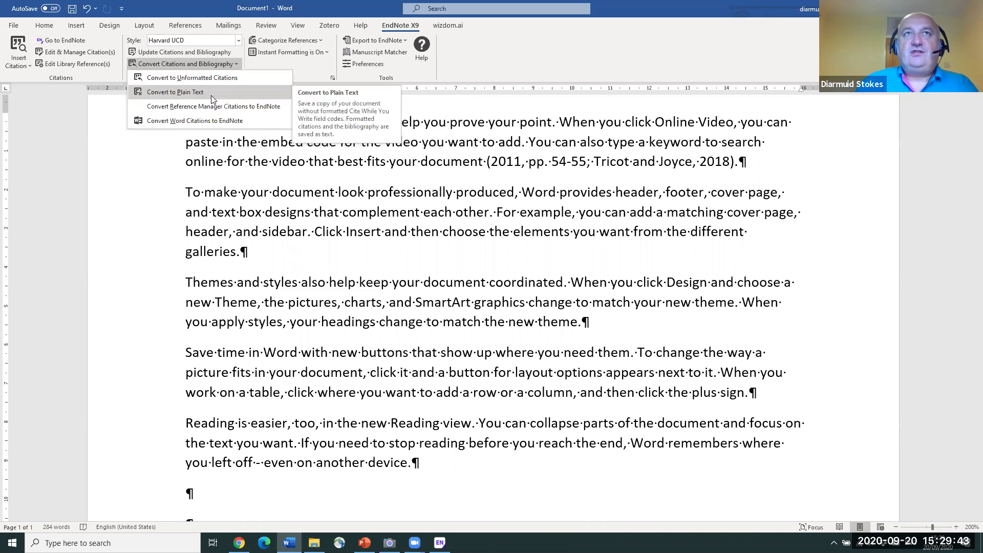
- Choose Convert to Plain Text and confirm the conversion
left_click(211, 95)
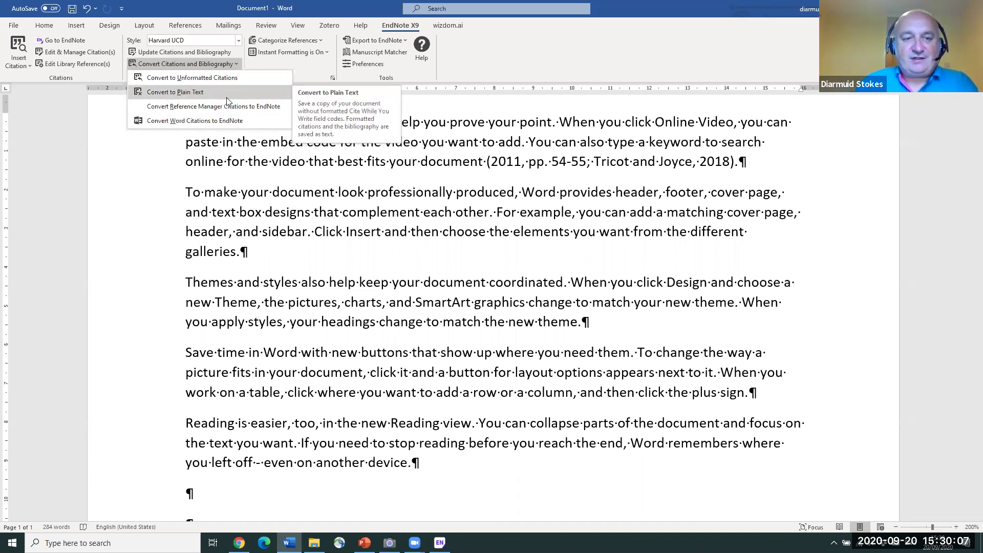
left_click(197, 93)
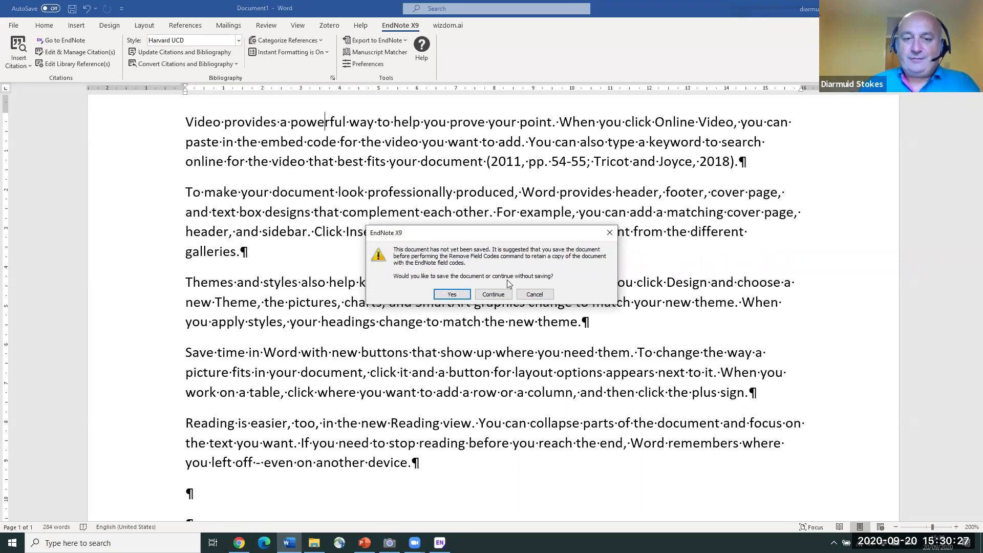
- Save the original document to Documents under the suggested name, producing the plain-text Document2
left_click(452, 294)
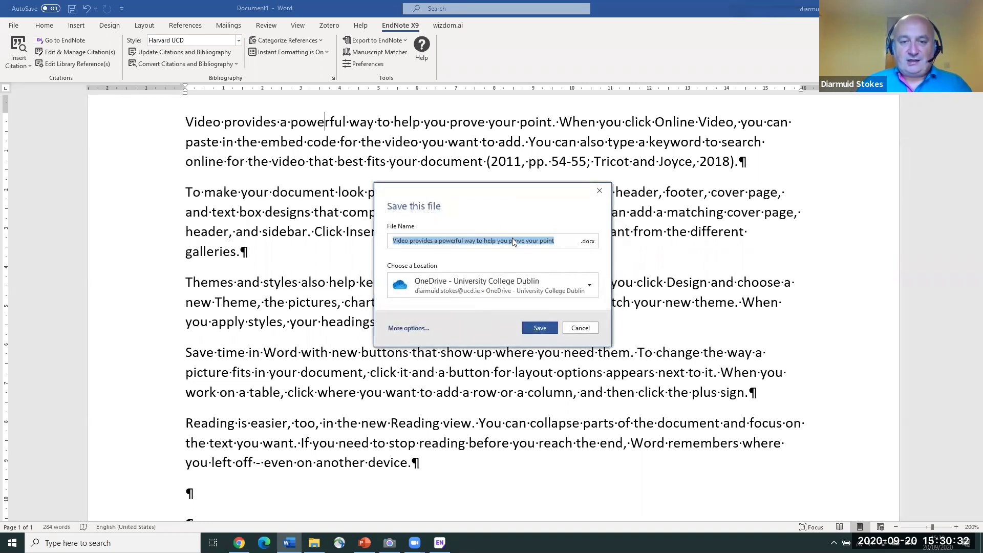
left_click(540, 330)
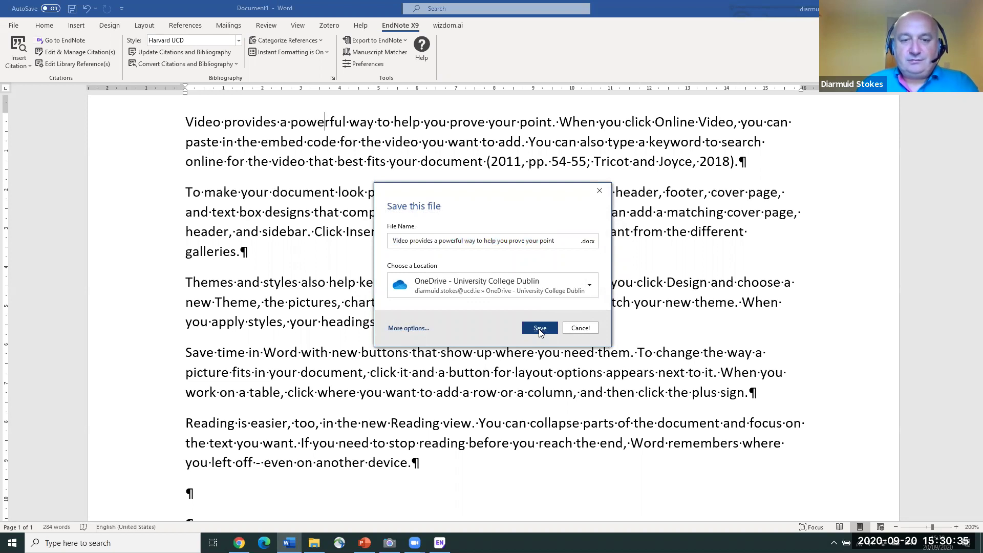
left_click(469, 283)
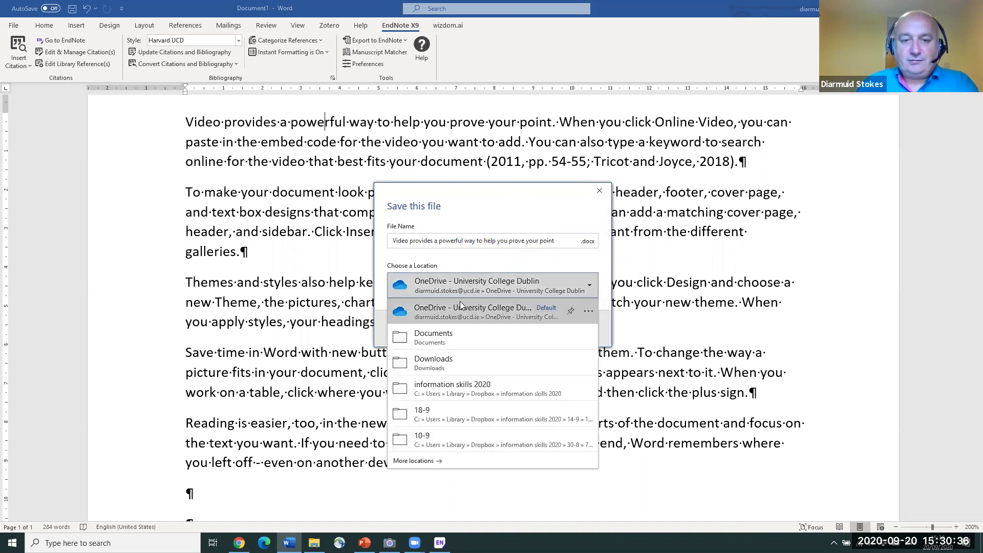
left_click(441, 337)
left_click(539, 328)
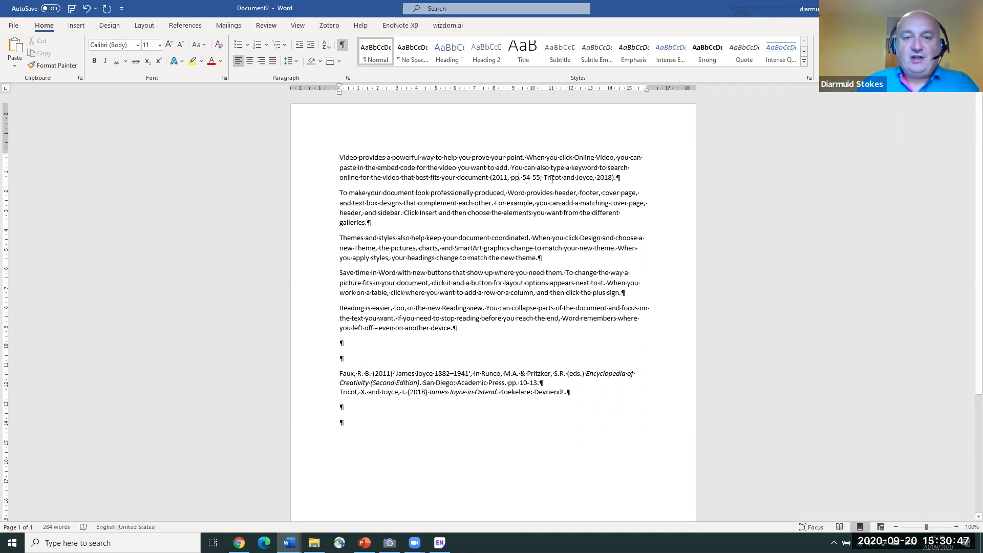
left_click(598, 178)
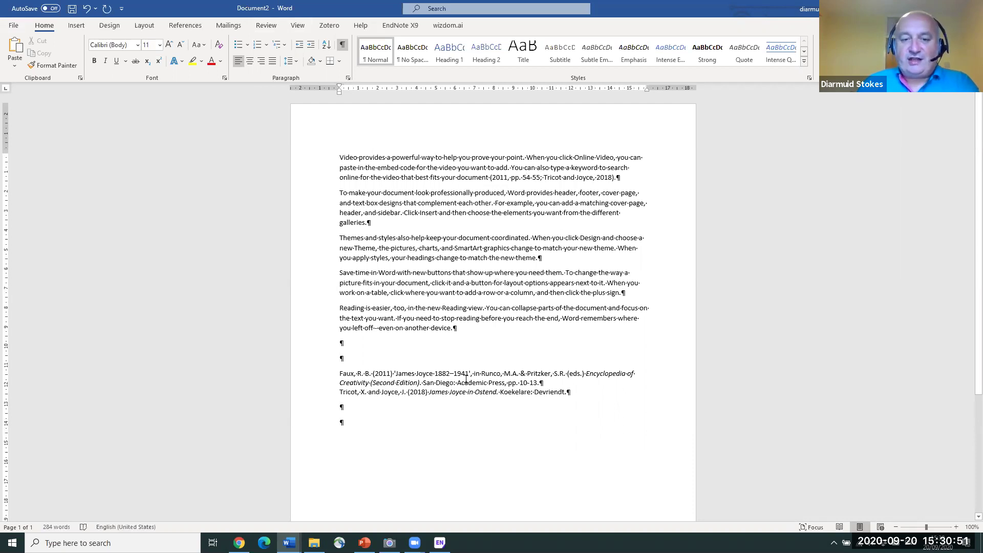
left_click(432, 391)
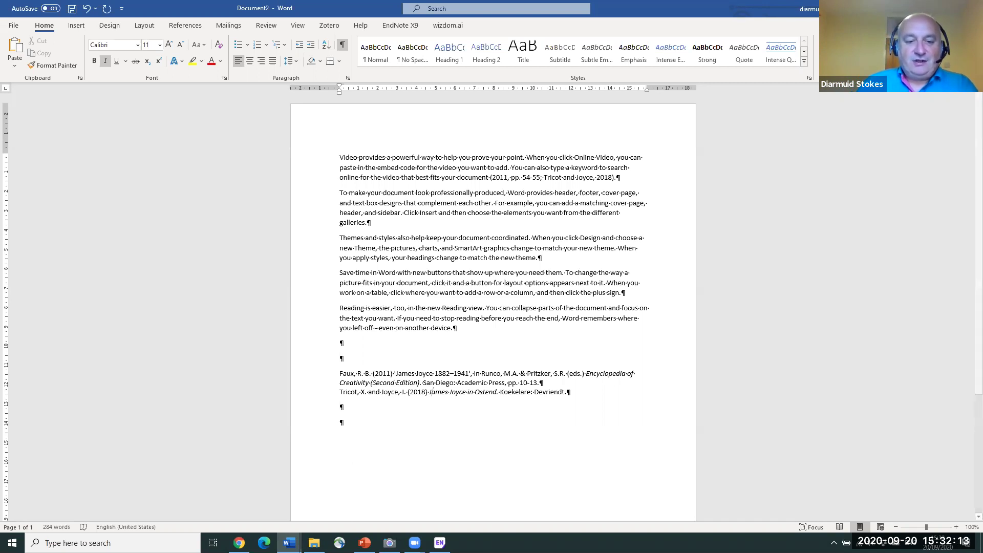
- In Chrome, go from UCD Library Guides & Help, I am a Student, Study Skills to the EndNote guide
left_click(239, 543)
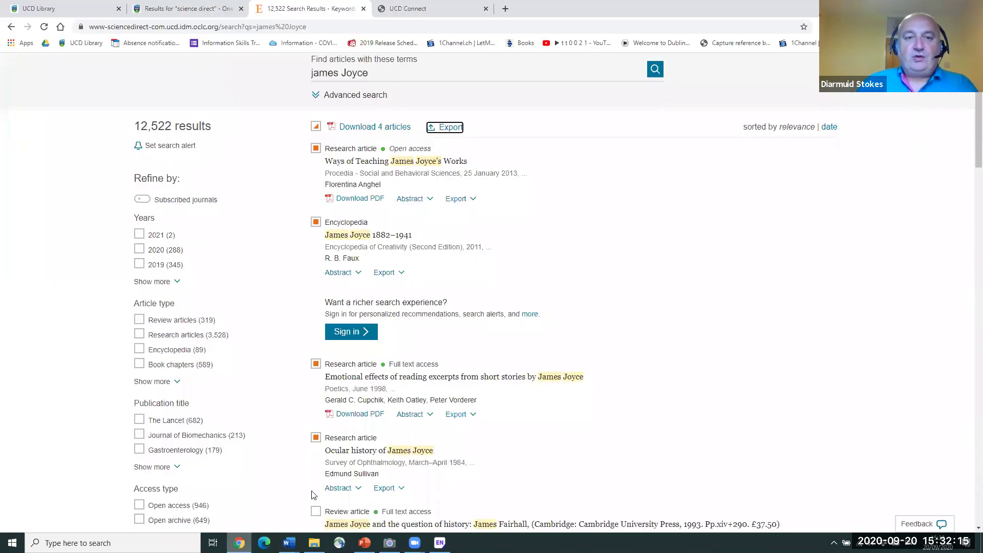
key("ctrl+1")
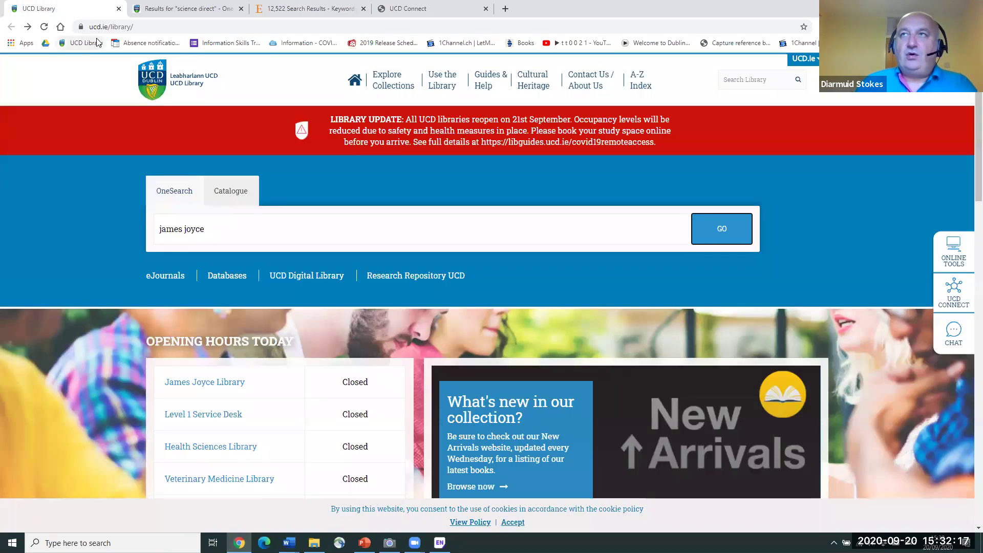
left_click(489, 80)
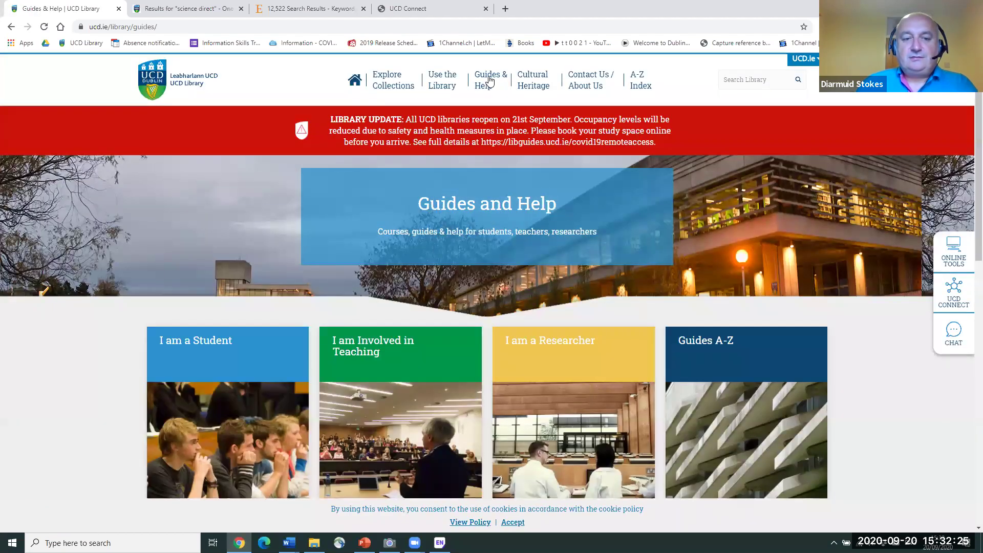
left_click(220, 367)
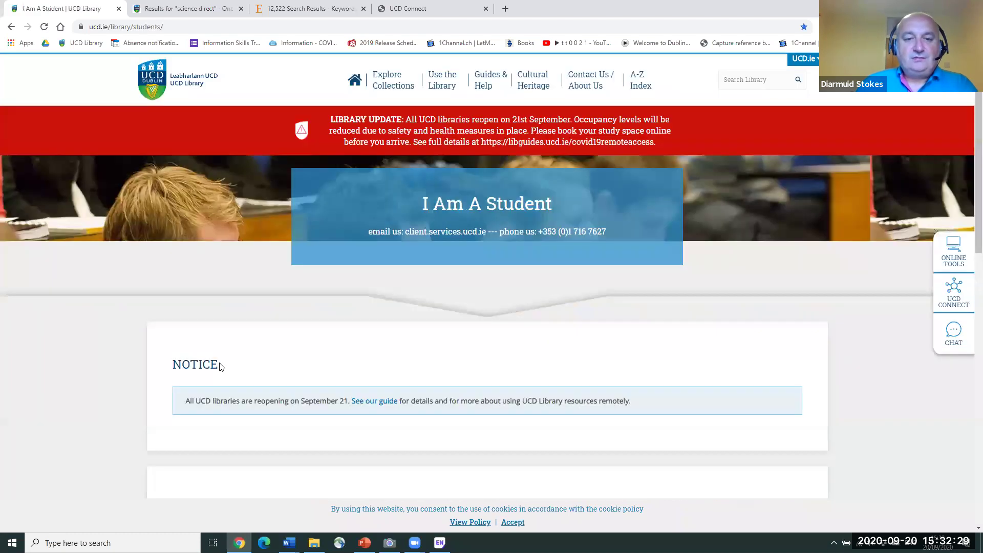
scroll(281, 311, "down", 4)
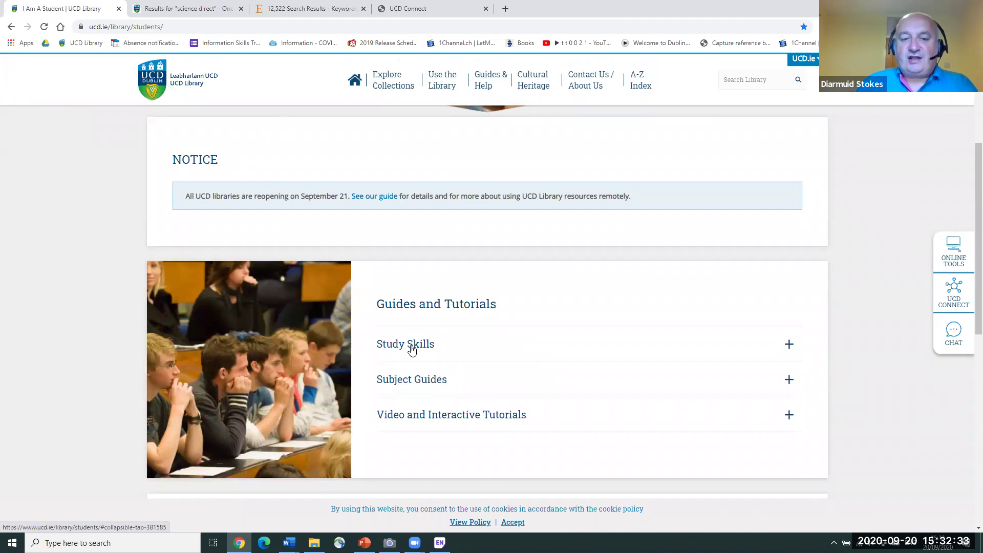
left_click(412, 351)
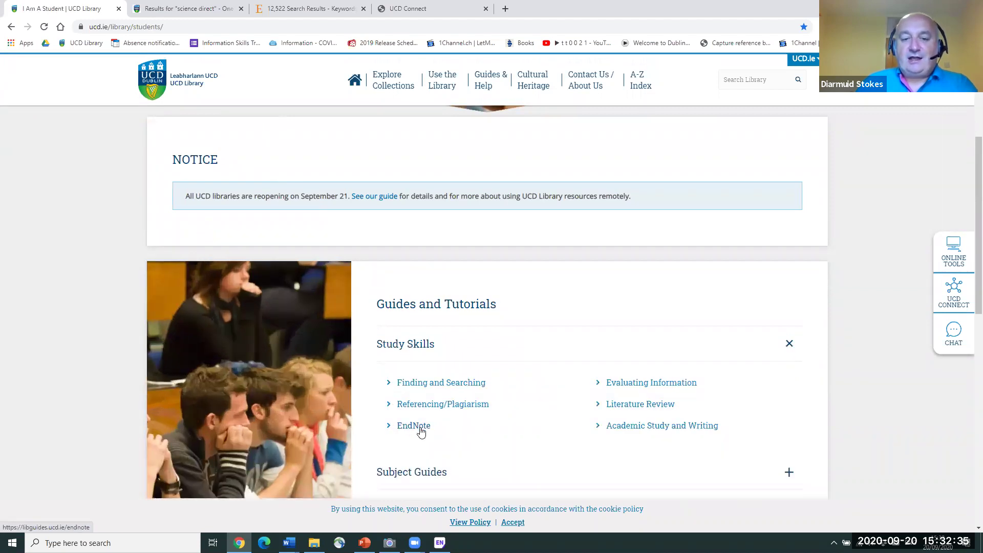
left_click(414, 426)
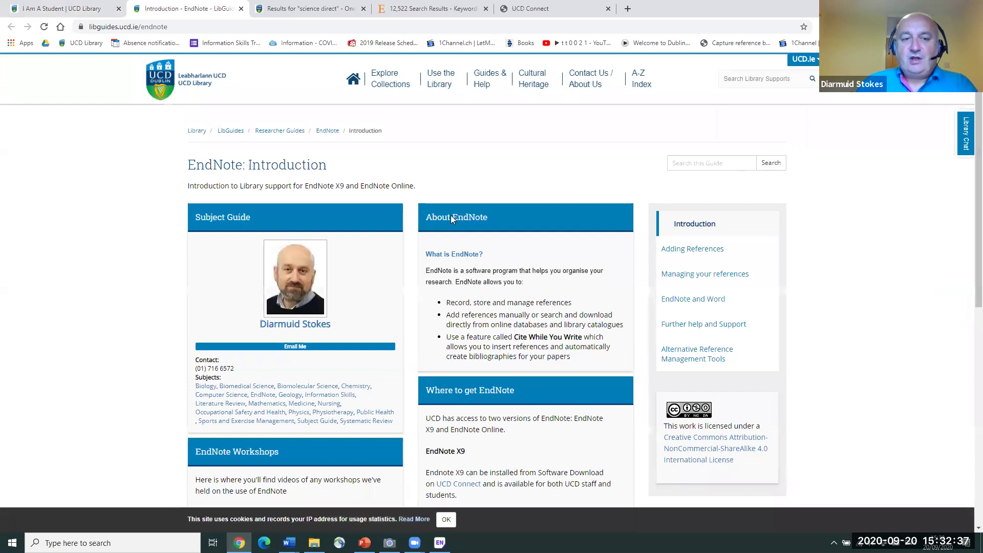